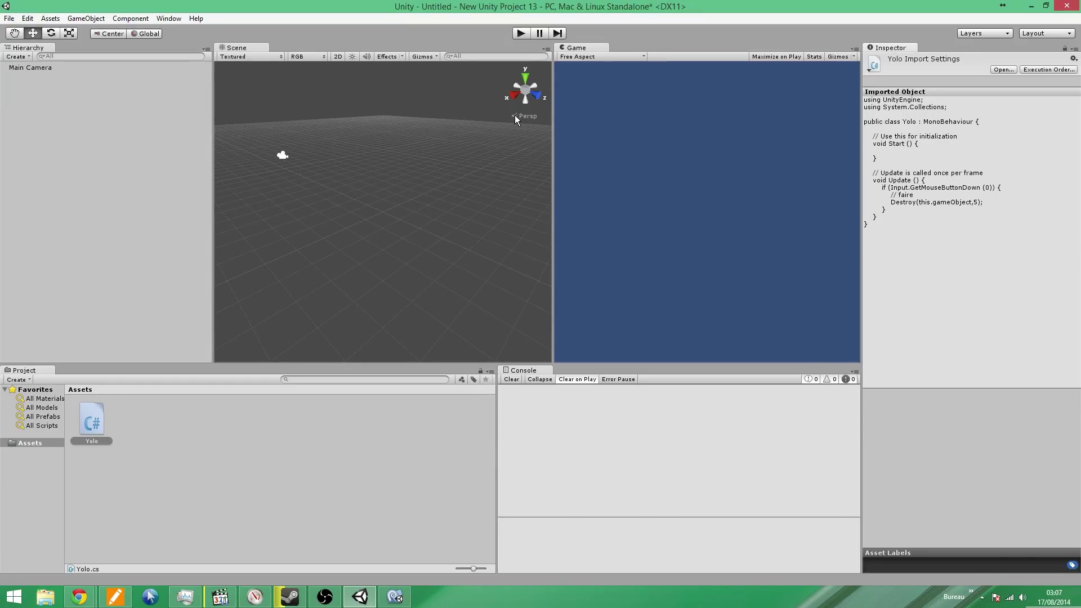
Create a new project at the proposed location with 2D defaults, discarding the unsaved changes to the current scene
left_click(9, 18)
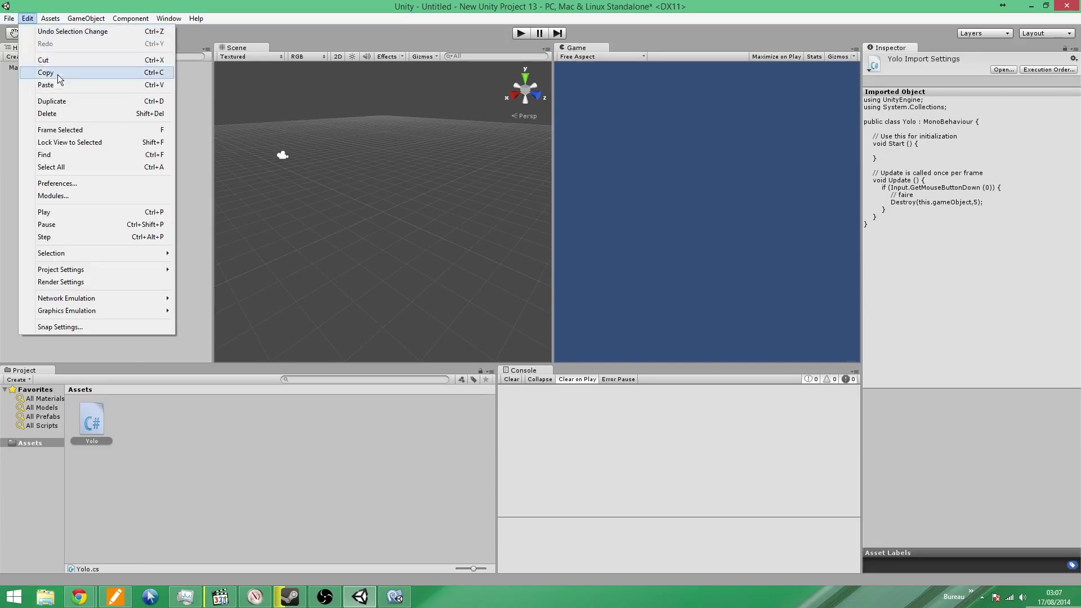
left_click(39, 89)
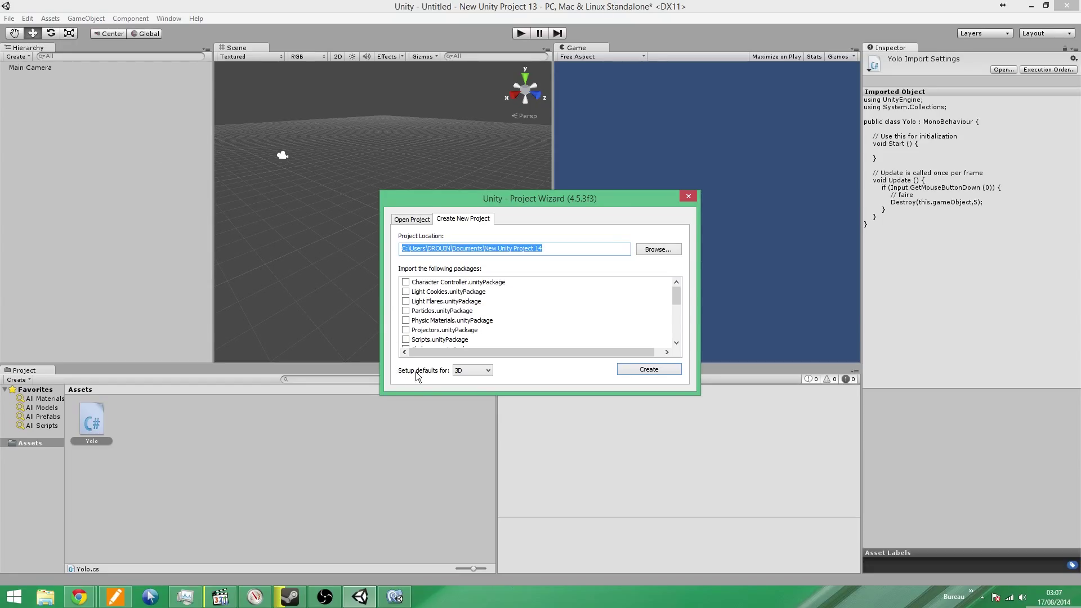
left_click(472, 370)
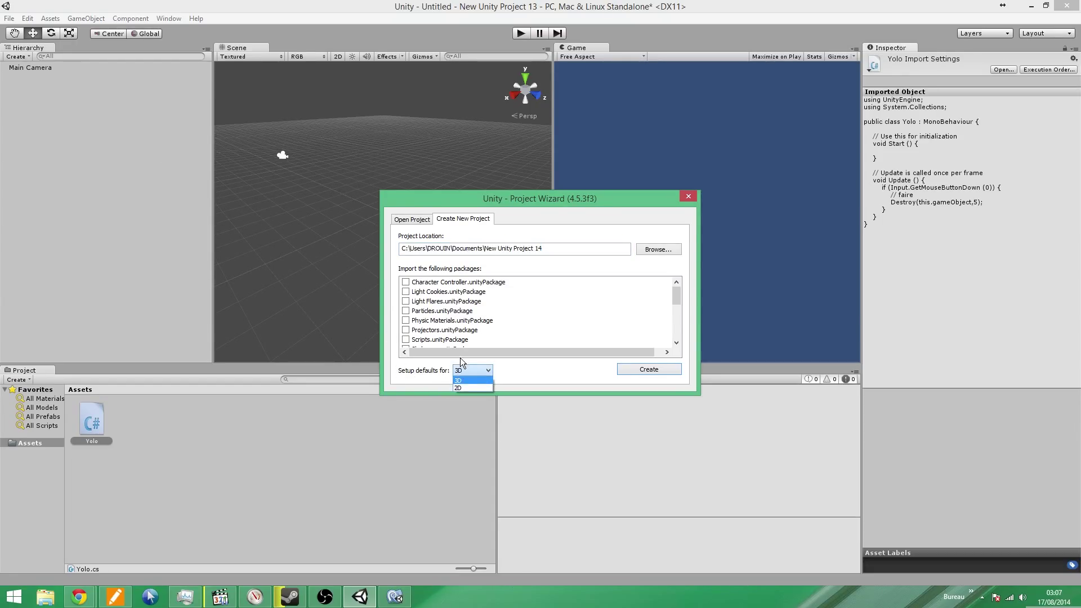
left_click(465, 388)
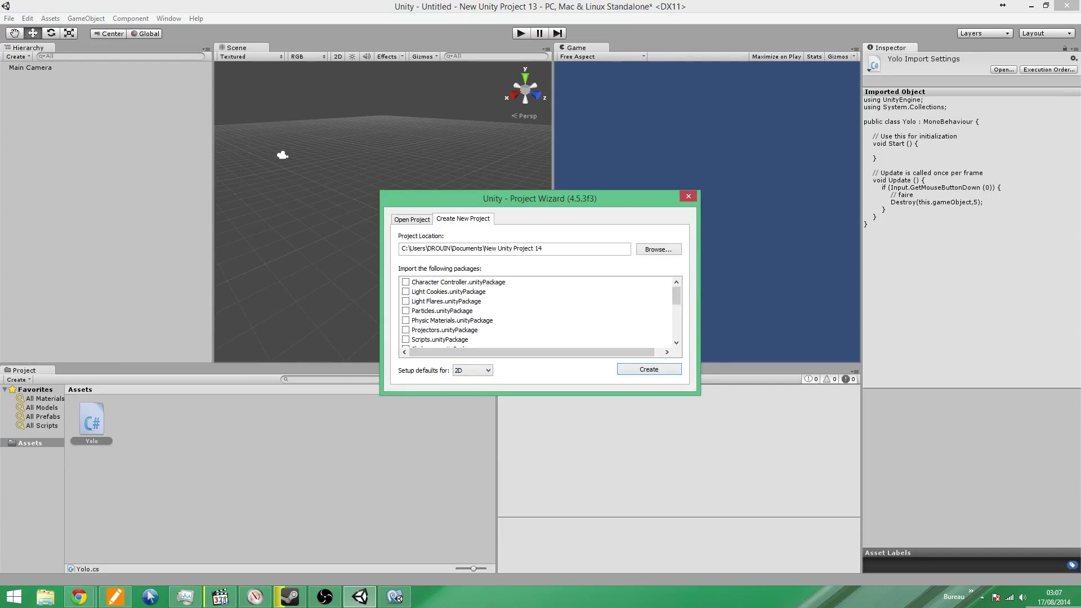
left_click(638, 372)
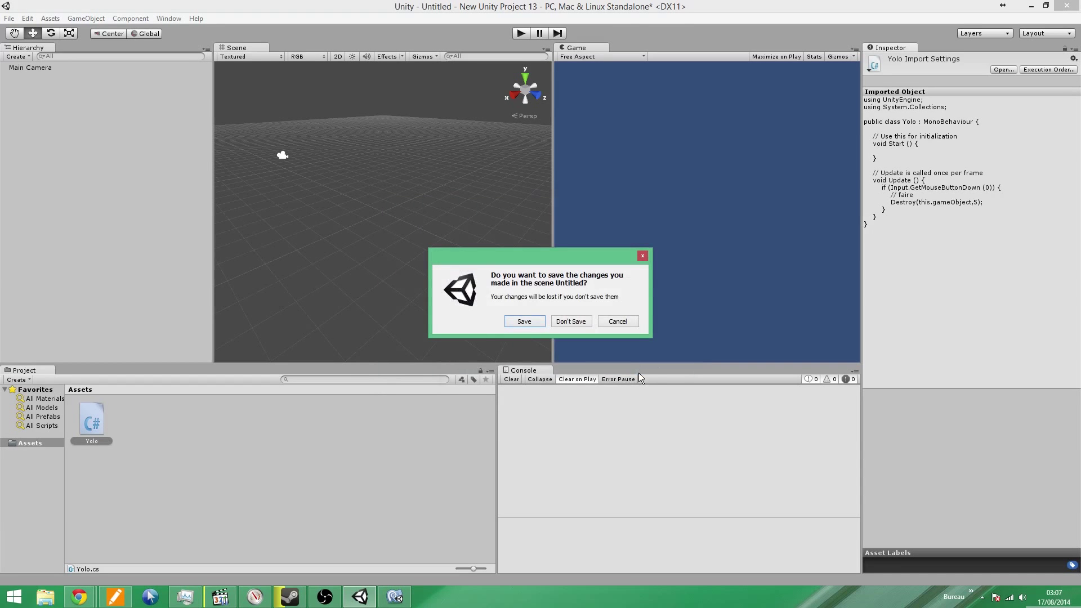
left_click(577, 322)
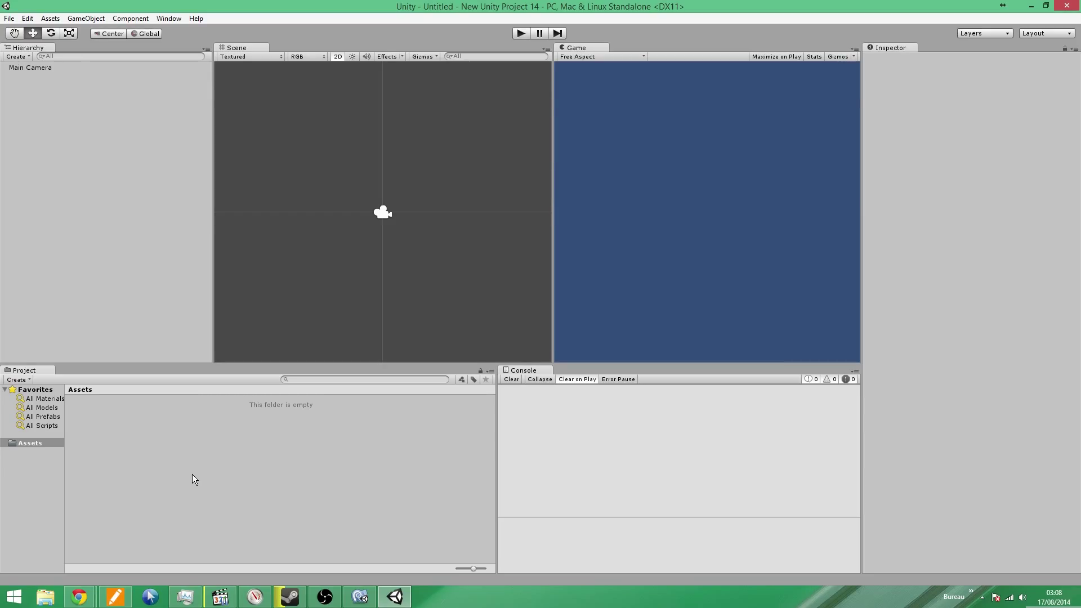
Add a cube to the scene
left_click(281, 333)
left_click(381, 210)
left_click(241, 266)
left_click(382, 213)
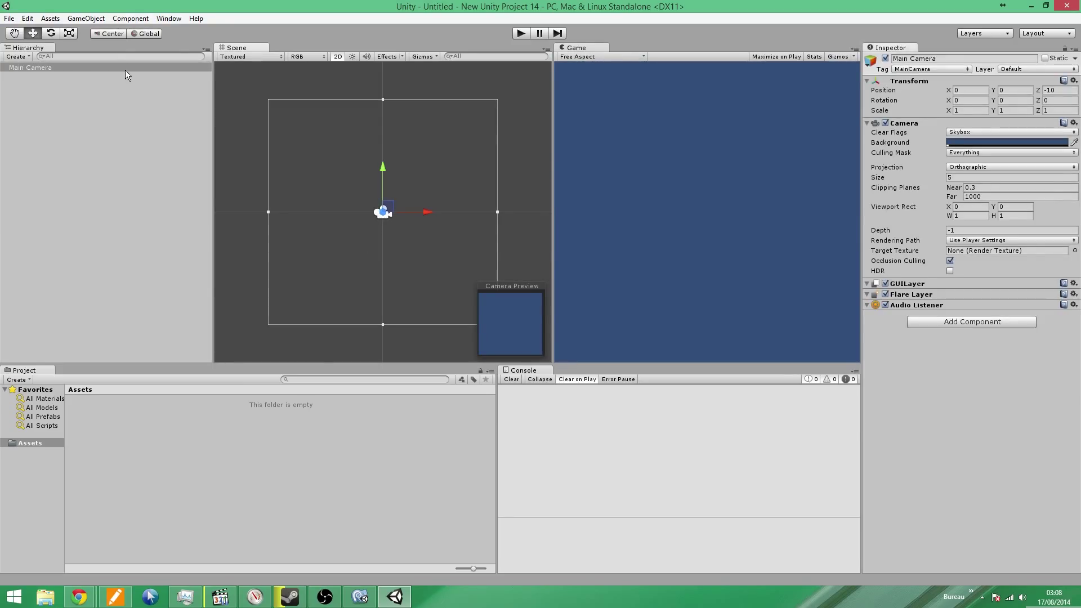
left_click(90, 19)
mouse_move(141, 56)
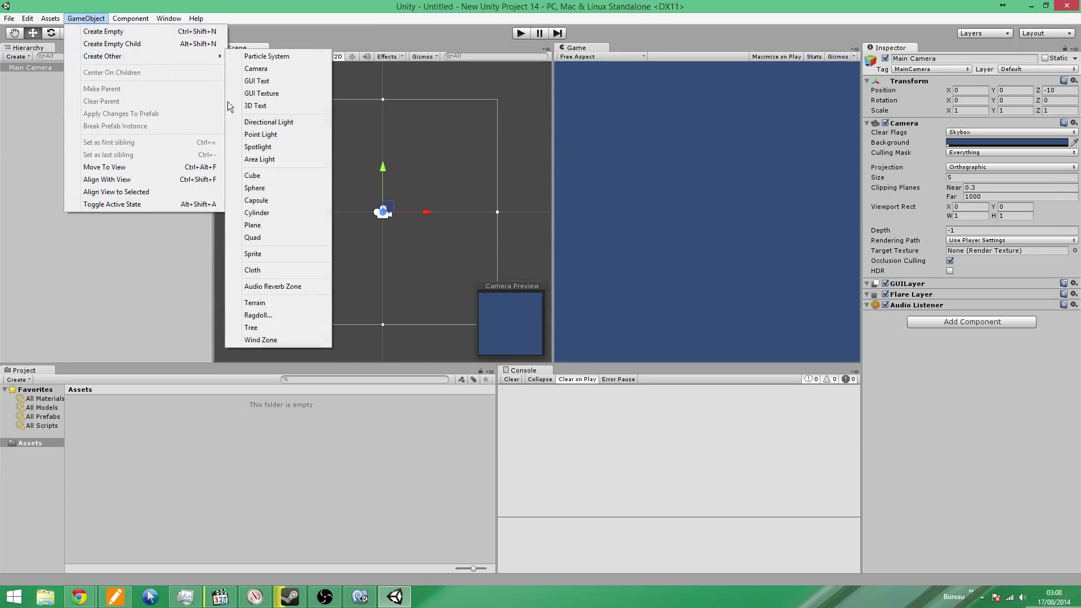
left_click(252, 175)
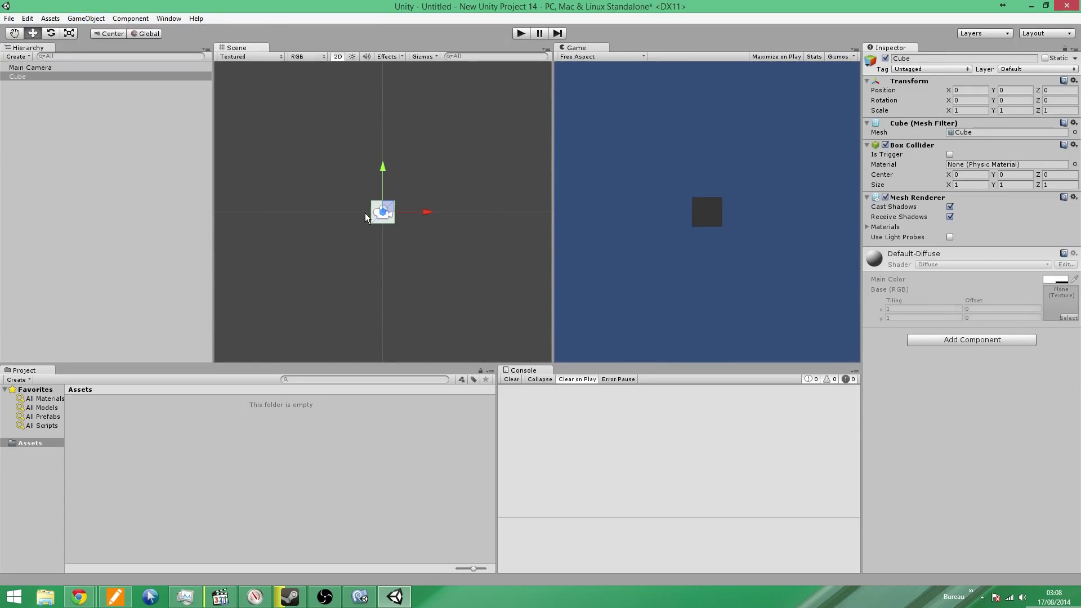
Move the cube to about X 0.87, Y 1.65 and the Main Camera to about X 0.07, Y 0.5
mouse_move(383, 212)
left_mouse_down()
mouse_move(365, 241)
mouse_move(396, 241)
mouse_move(406, 174)
mouse_move(405, 186)
mouse_move(336, 200)
mouse_move(417, 91)
mouse_move(390, 197)
left_mouse_up()
left_click(385, 213)
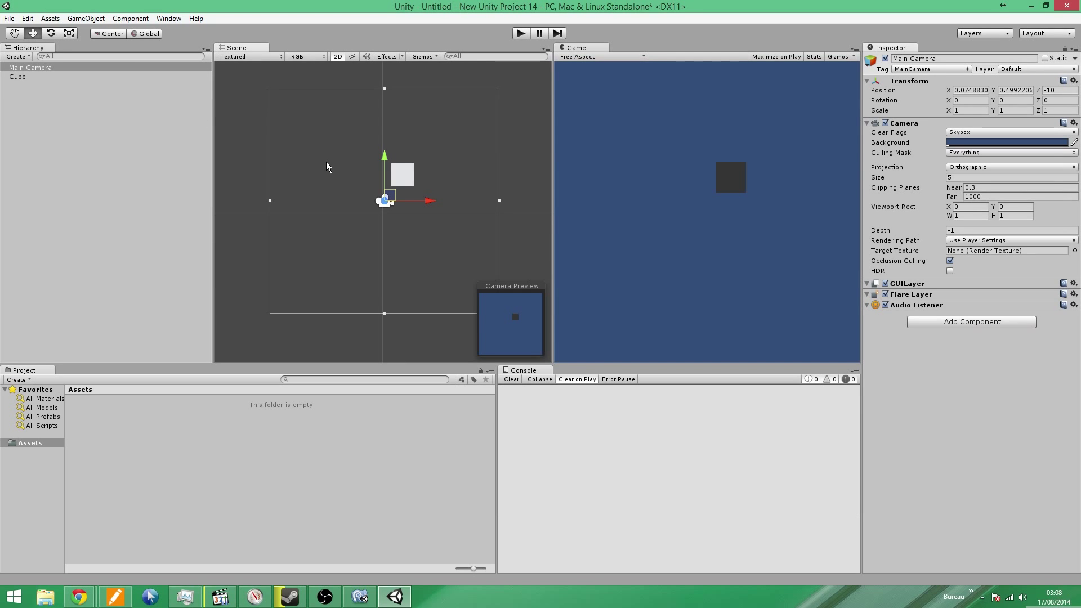
Switch the scene view from 2D to 3D and move the cube along the Z axis to about -1.53
left_click(337, 56)
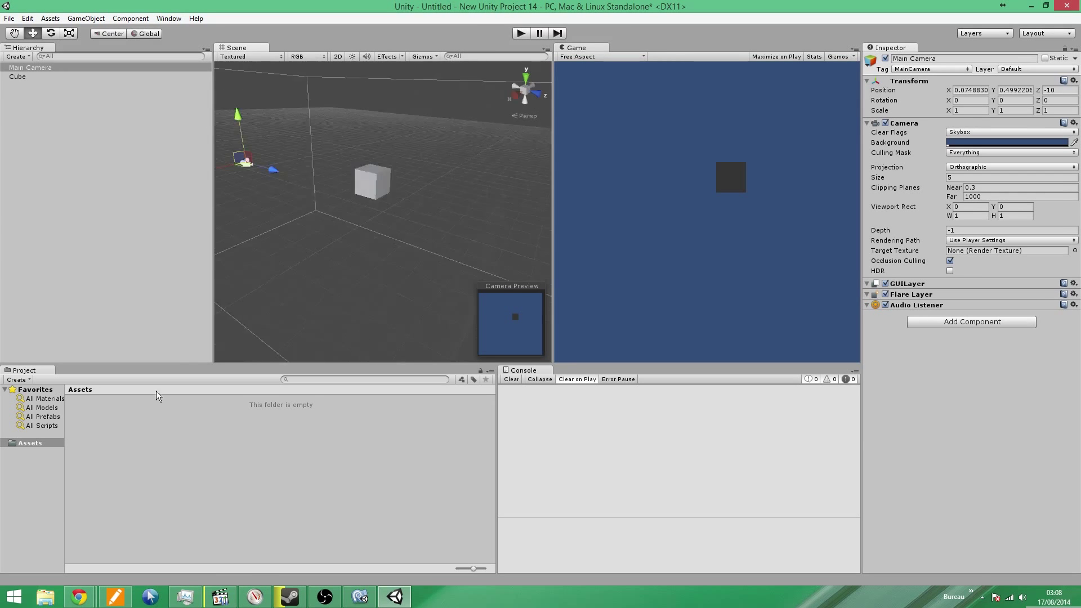
middle_click_drag(323, 198, 371, 266)
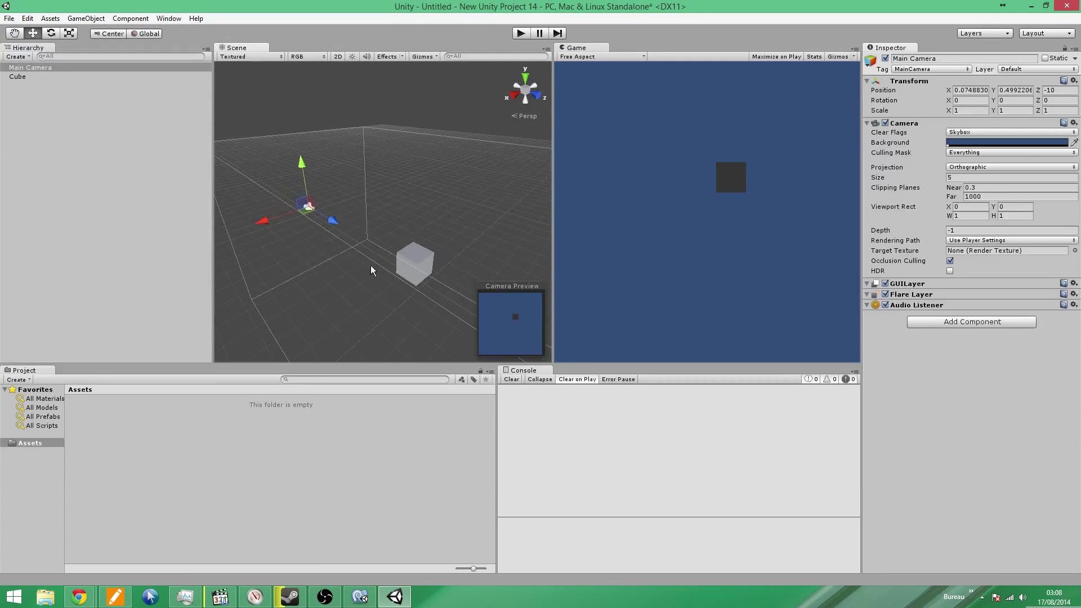
left_click(337, 56)
left_click(337, 57)
scroll(336, 202, "down", 3)
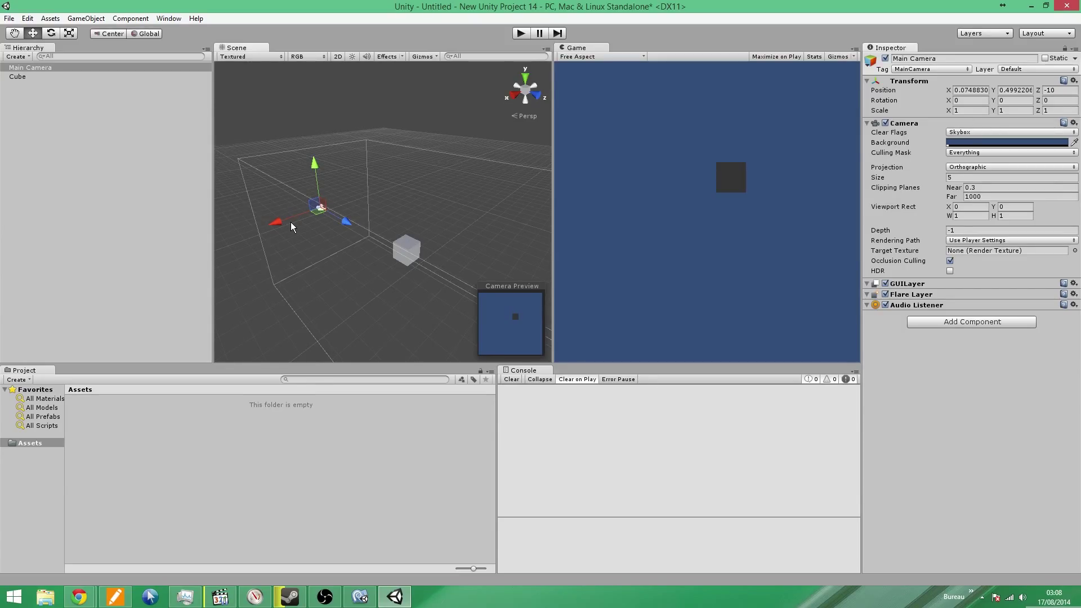
left_click(413, 238)
key("f")
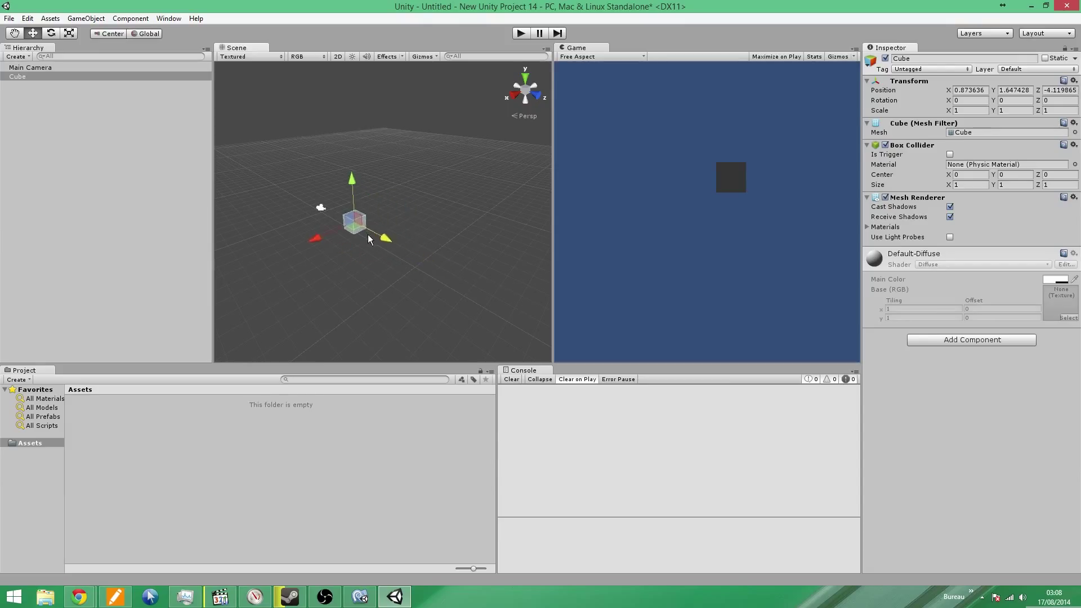
left_click_drag(369, 239, 404, 229)
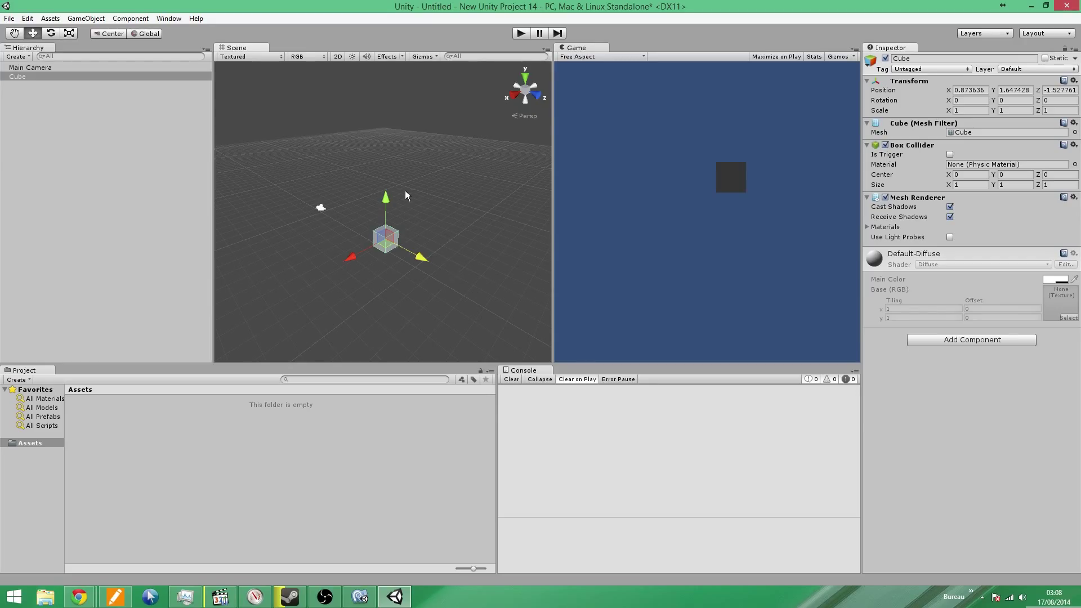
Show the project in File Explorer and open its Assets folder
right_click(147, 419)
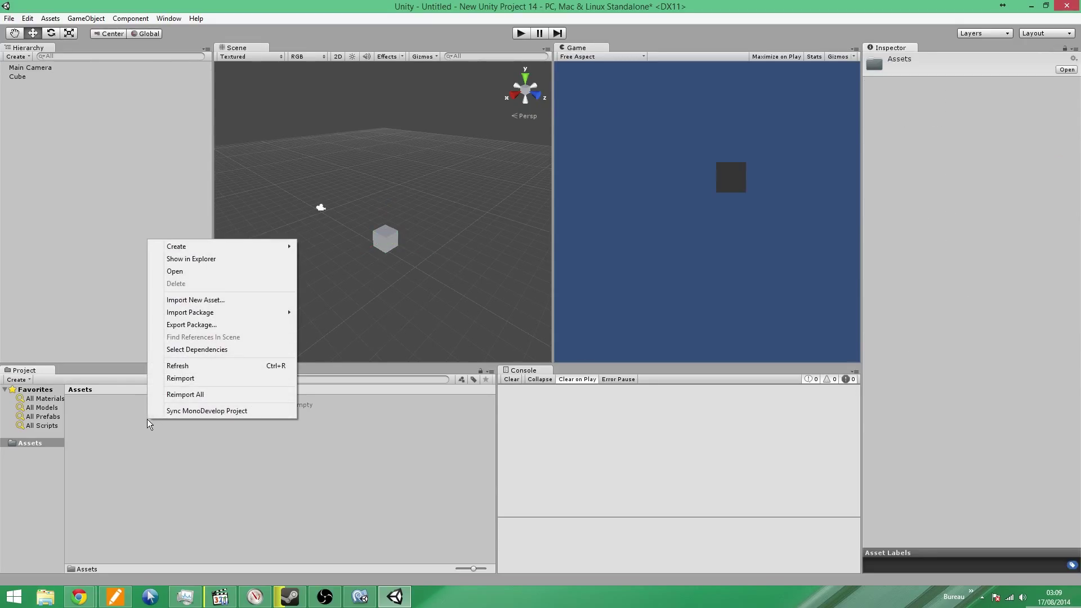
left_click(191, 261)
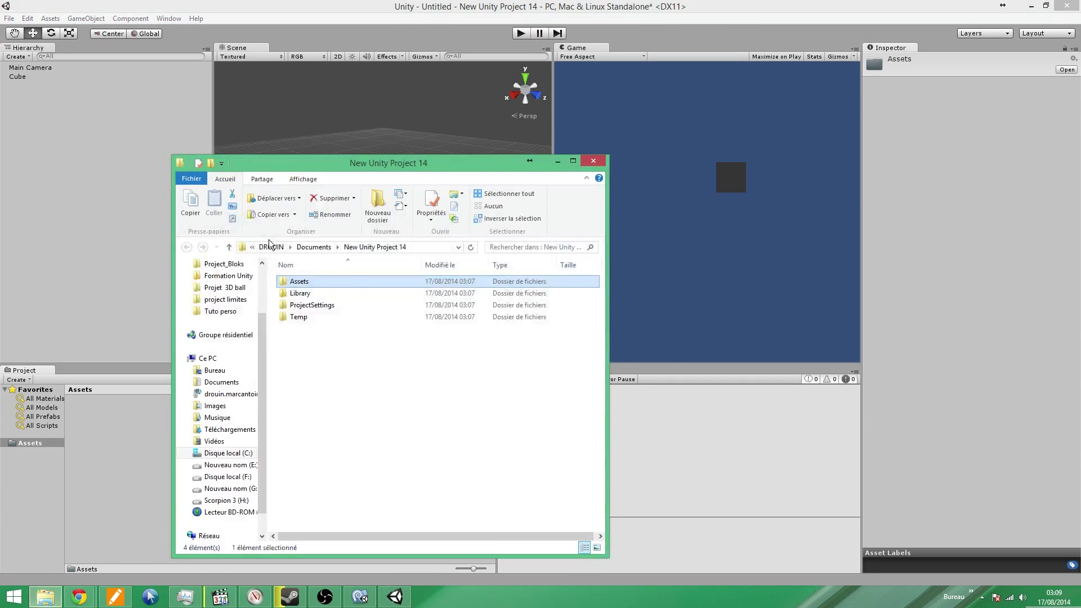
double_click(316, 282)
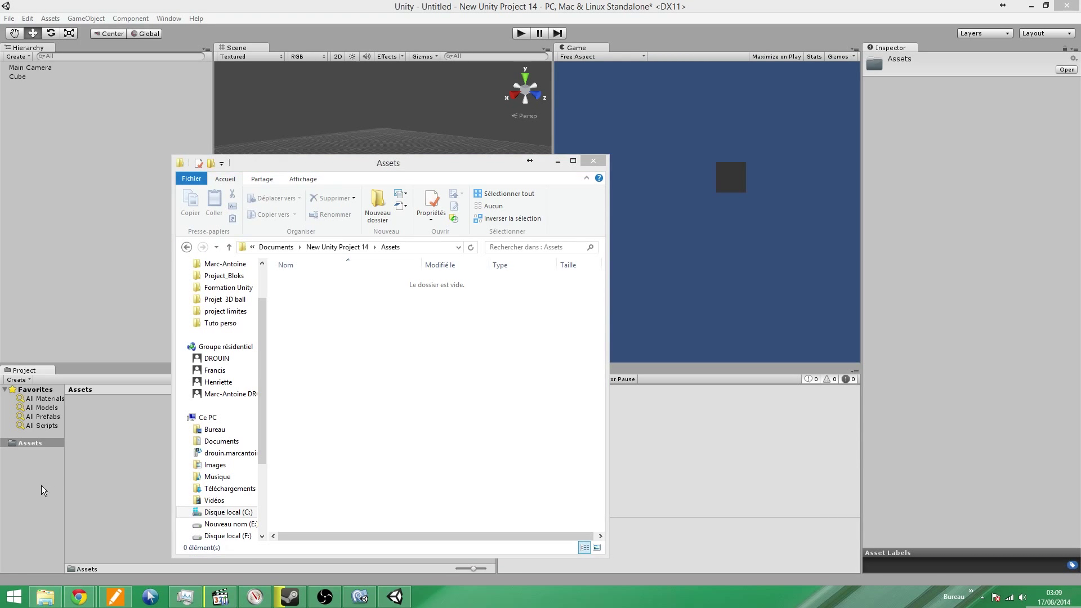
Launch Paint and draw a black stick figure with a face, arms and legs on the blank canvas
key("super")
type("paint")
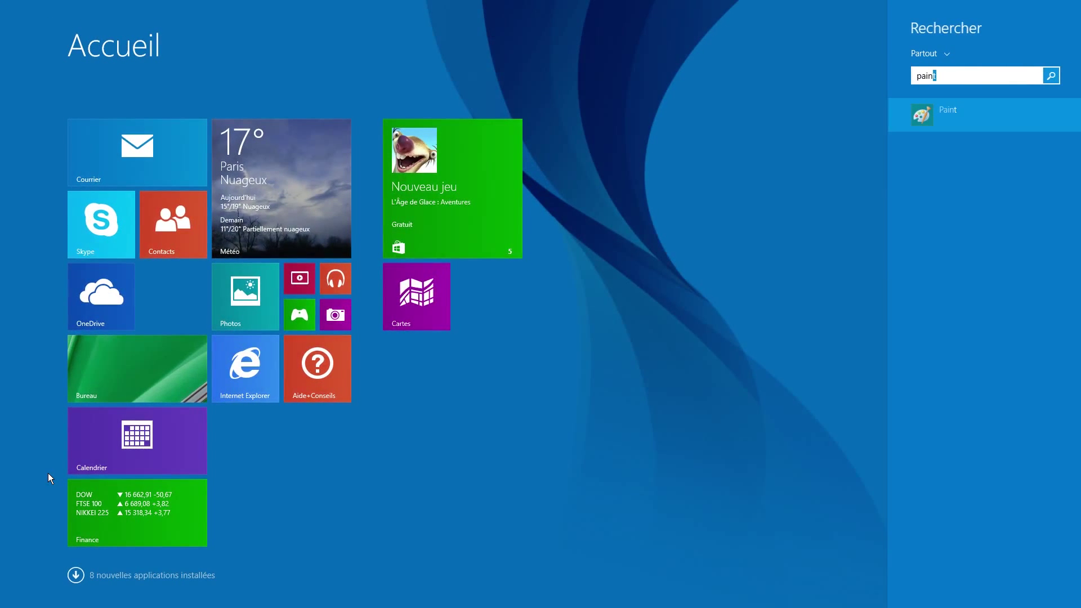
key("Return")
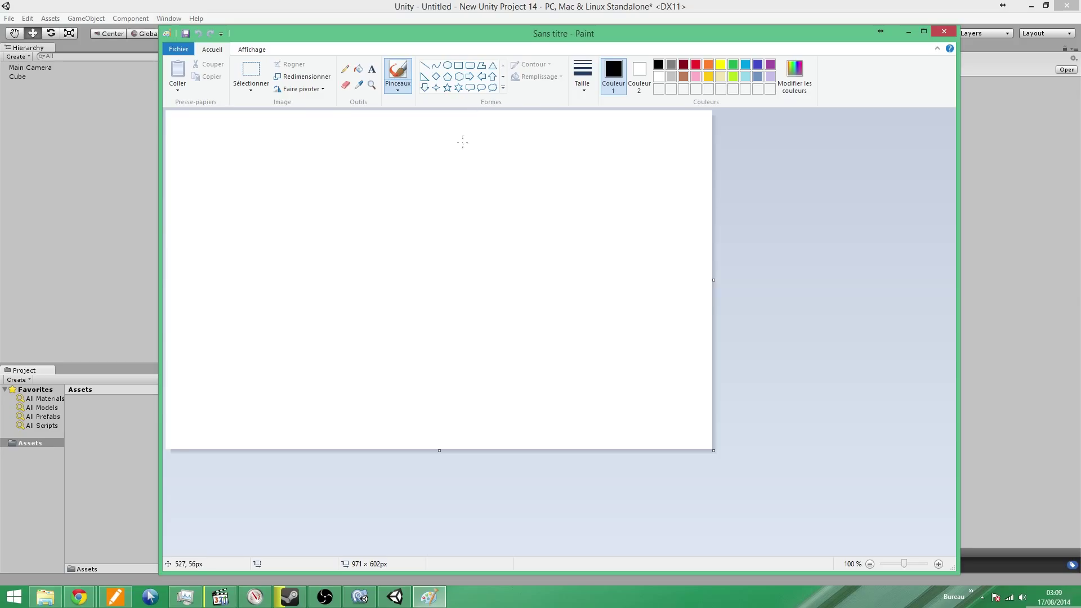
mouse_move(429, 164)
left_mouse_down()
mouse_move(375, 240)
mouse_move(431, 153)
left_mouse_up()
mouse_move(378, 182)
left_mouse_down()
mouse_move(451, 181)
mouse_move(395, 203)
mouse_move(426, 229)
mouse_move(393, 299)
mouse_move(441, 273)
mouse_move(432, 328)
mouse_move(283, 401)
left_mouse_up()
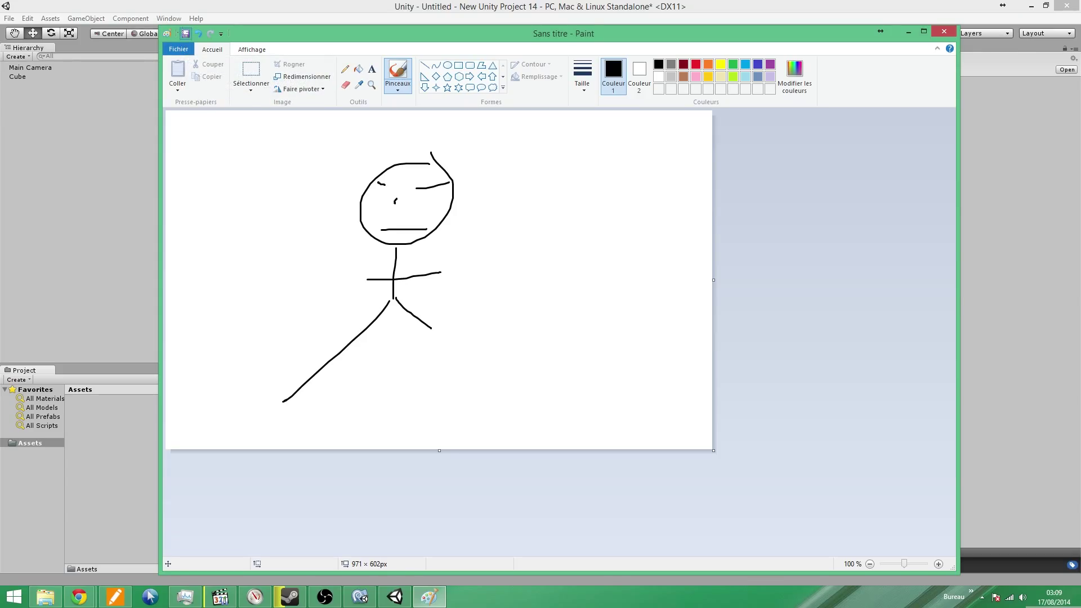
Save the drawing as Sans titre.png in the Assets folder of New Unity Project 14 under Documents
left_click(185, 34)
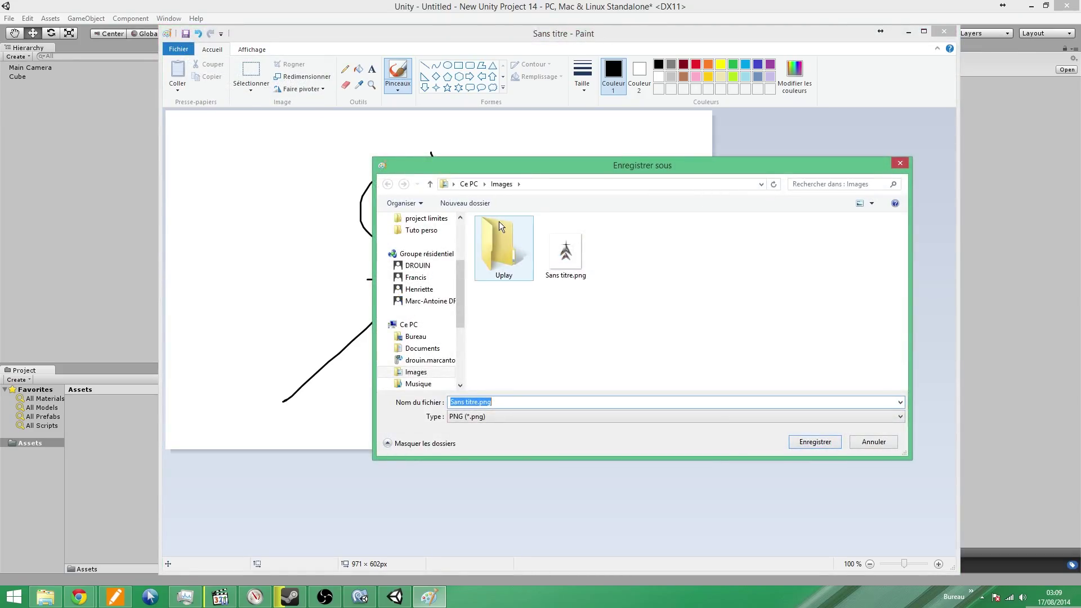
left_click(467, 184)
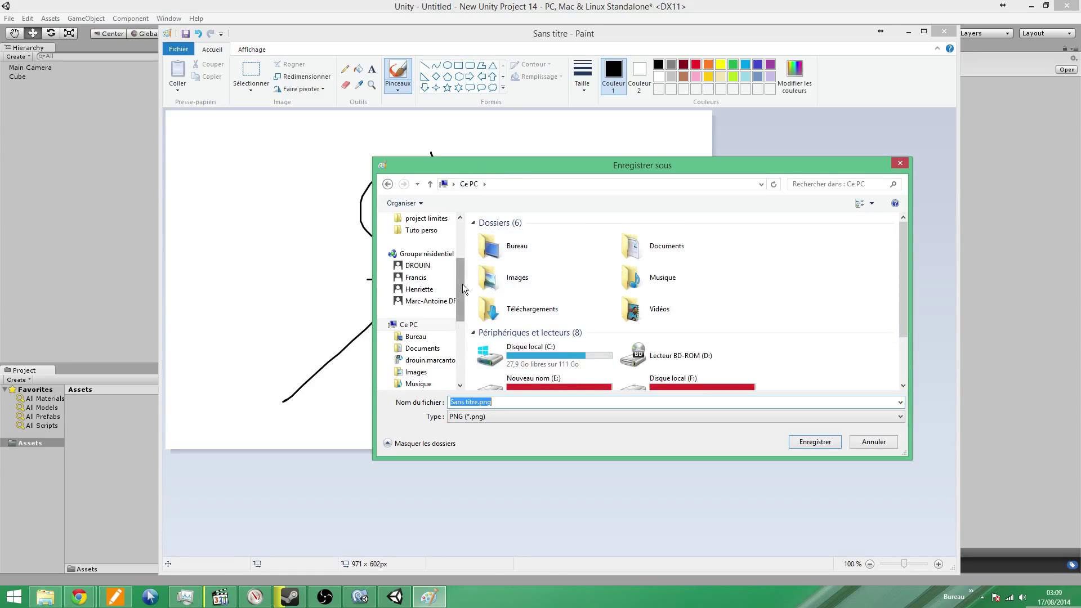
mouse_move(462, 284)
left_mouse_down()
mouse_move(464, 302)
mouse_move(455, 252)
mouse_move(454, 299)
left_mouse_up()
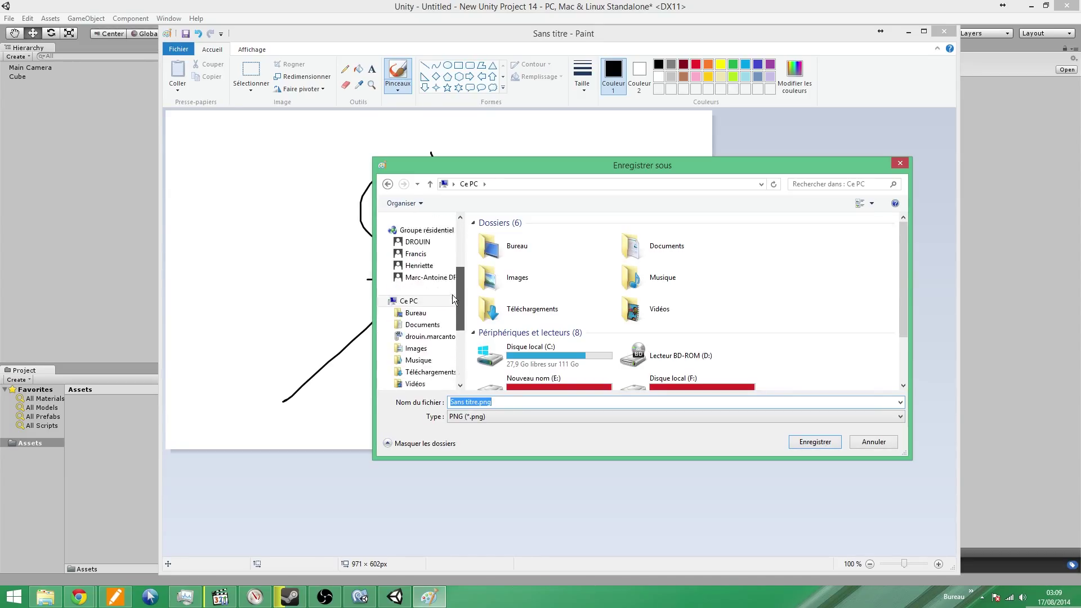
left_click(418, 313)
left_click(521, 273)
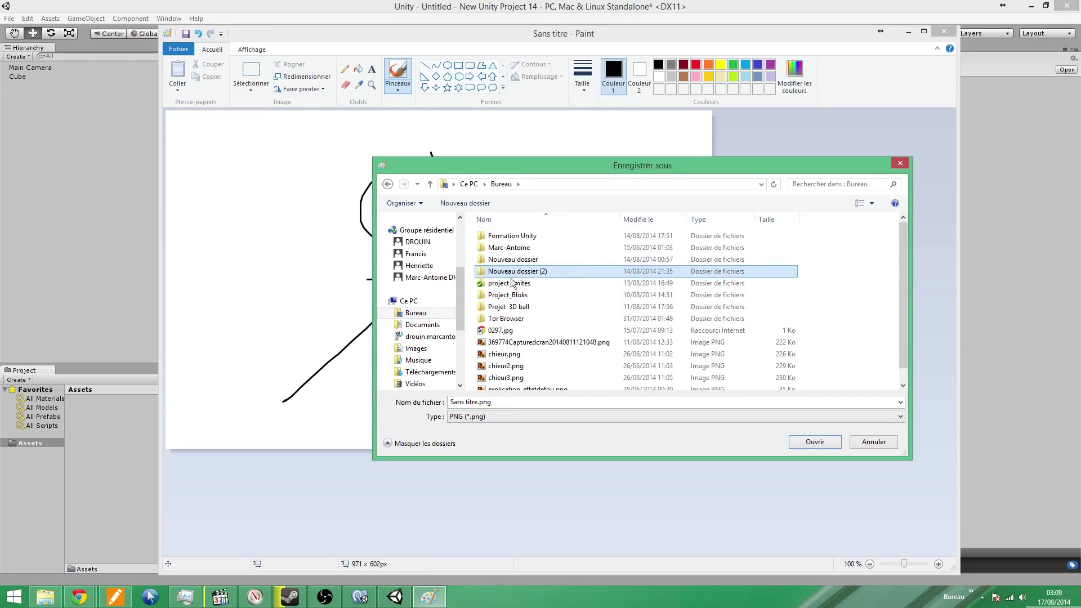
left_click(416, 325)
scroll(523, 312, "down", 6)
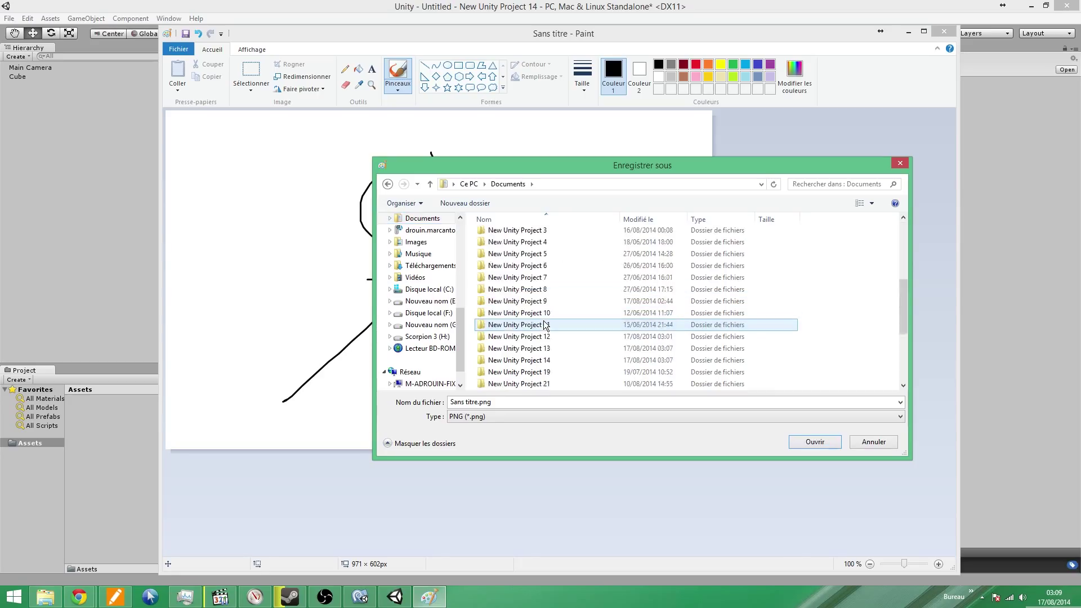
left_click(550, 372)
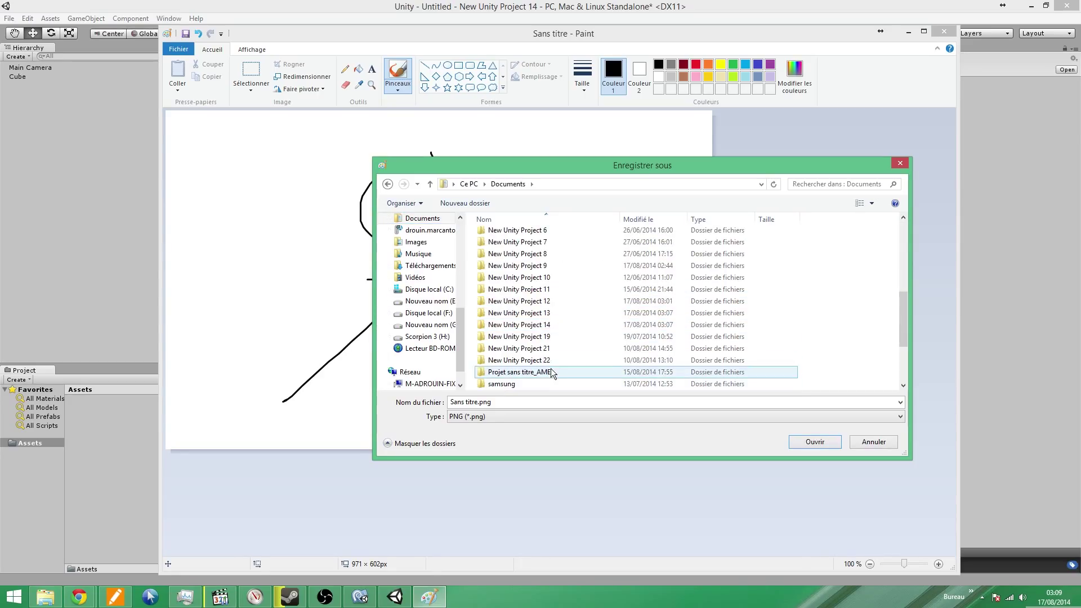
double_click(546, 325)
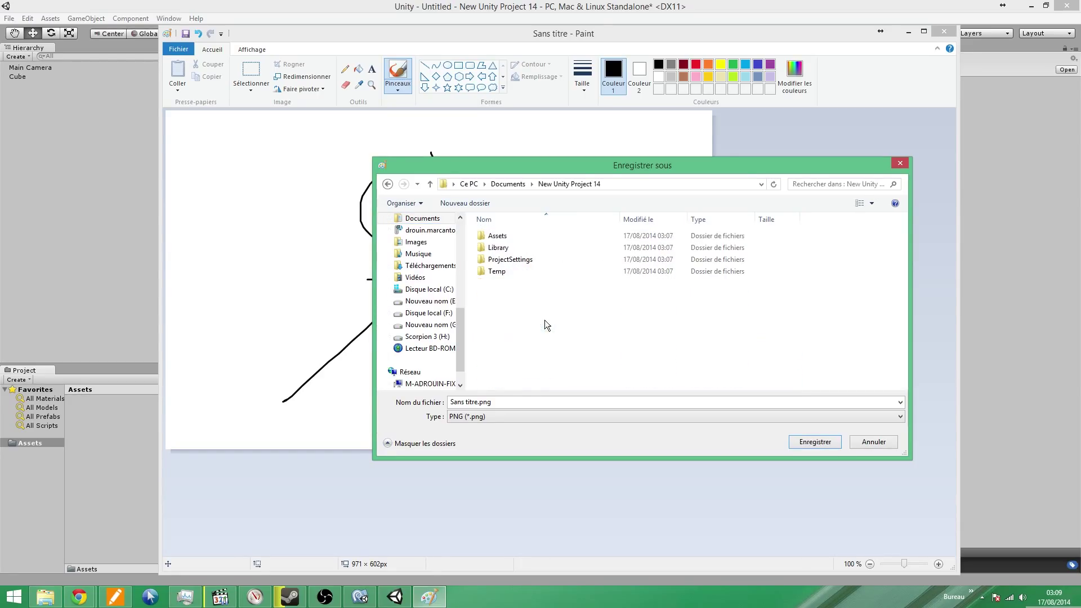
double_click(516, 240)
left_click(800, 442)
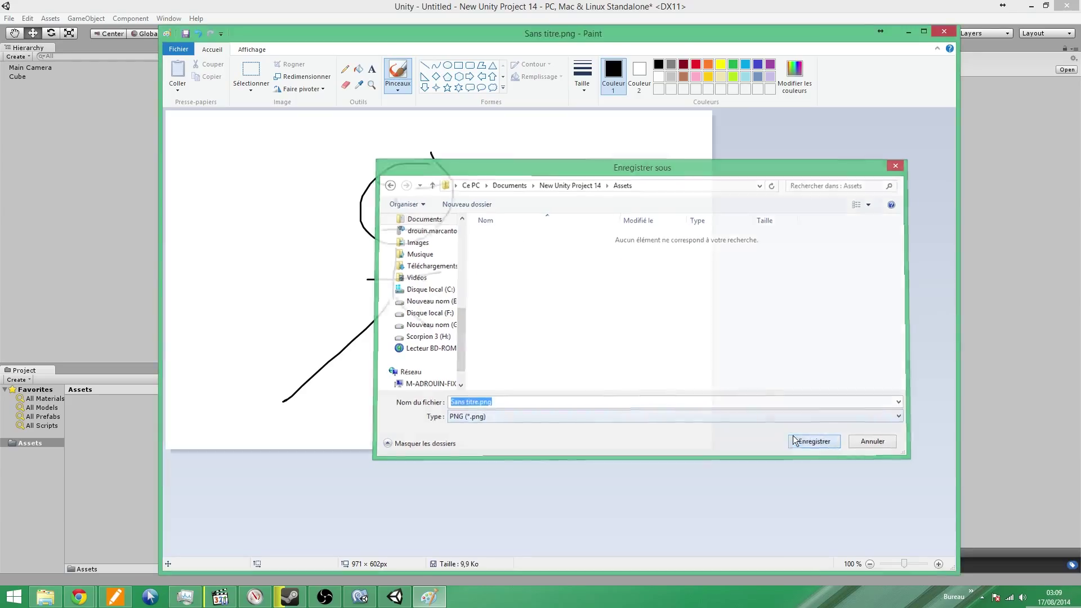
Switch back to Unity and place the Sans titre image in the 2D scene as a sprite at about X -2.48, Y 3.7
left_click(125, 457)
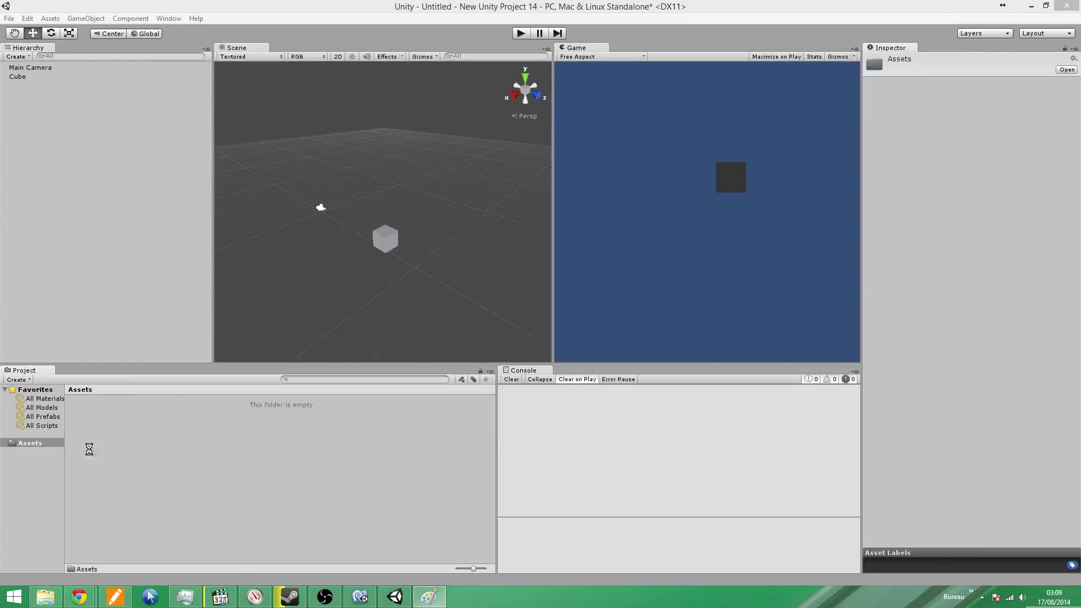
left_click(32, 443)
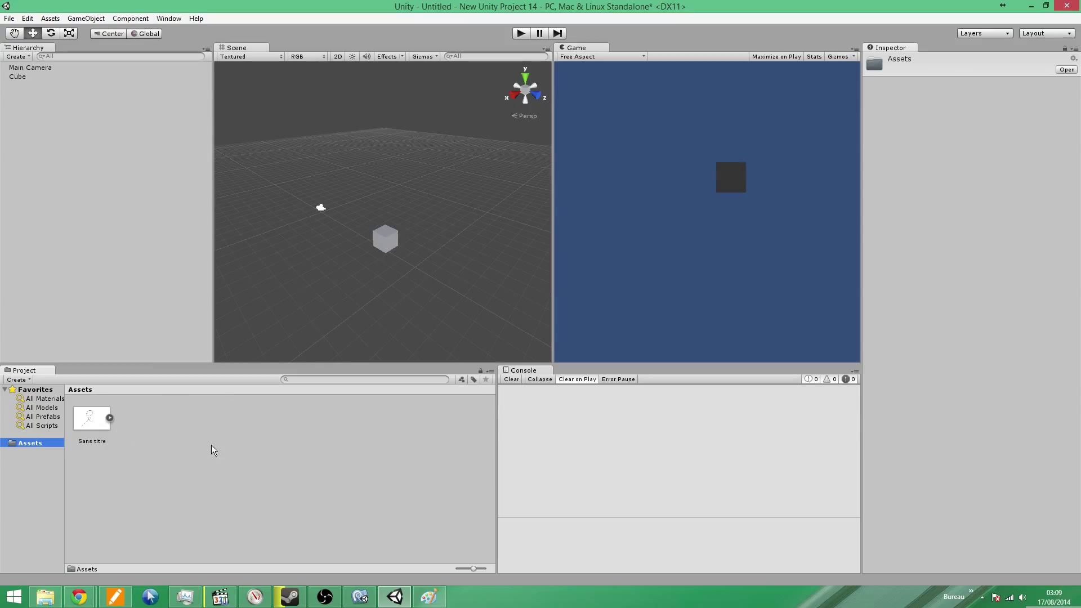
left_click_drag(92, 425, 195, 234)
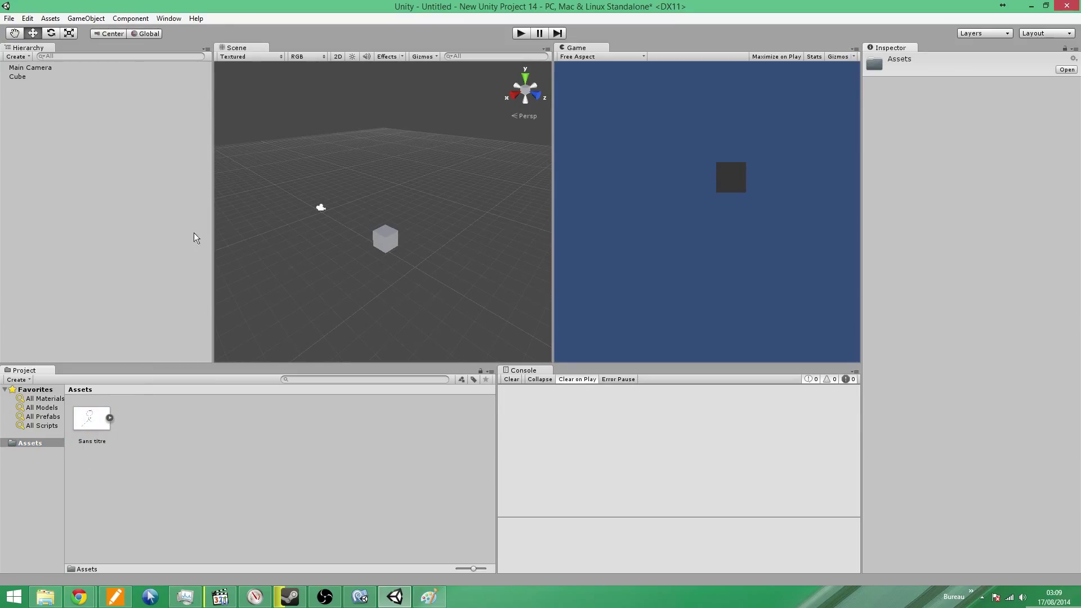
left_click(338, 57)
left_click_drag(70, 425, 364, 205)
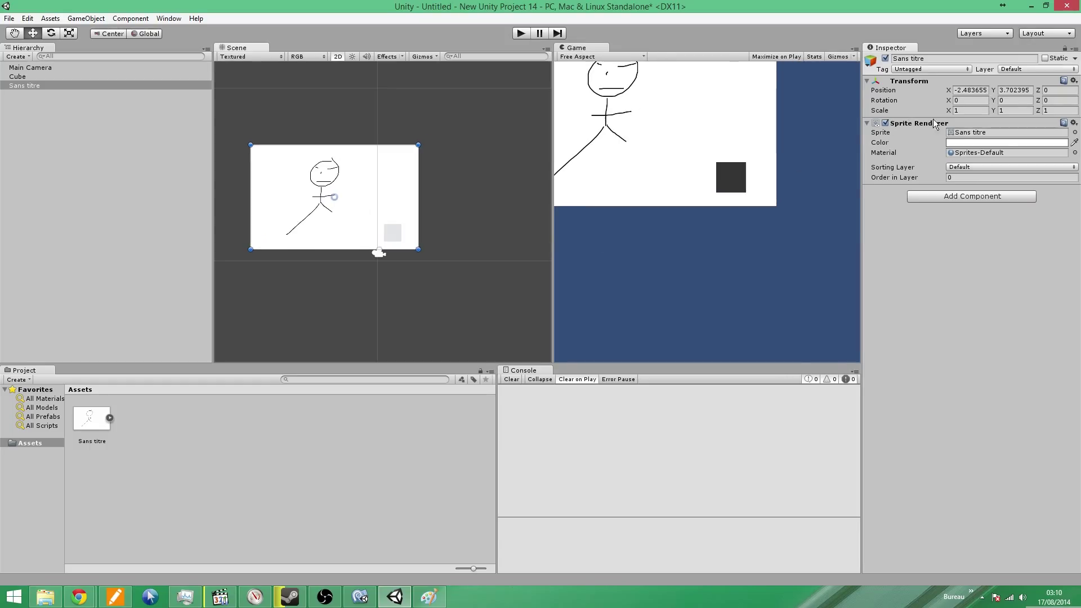
Return the scene view to 3D and apply the Sans titre image to the cube as its texture
left_click(338, 56)
left_click_drag(103, 415, 380, 238)
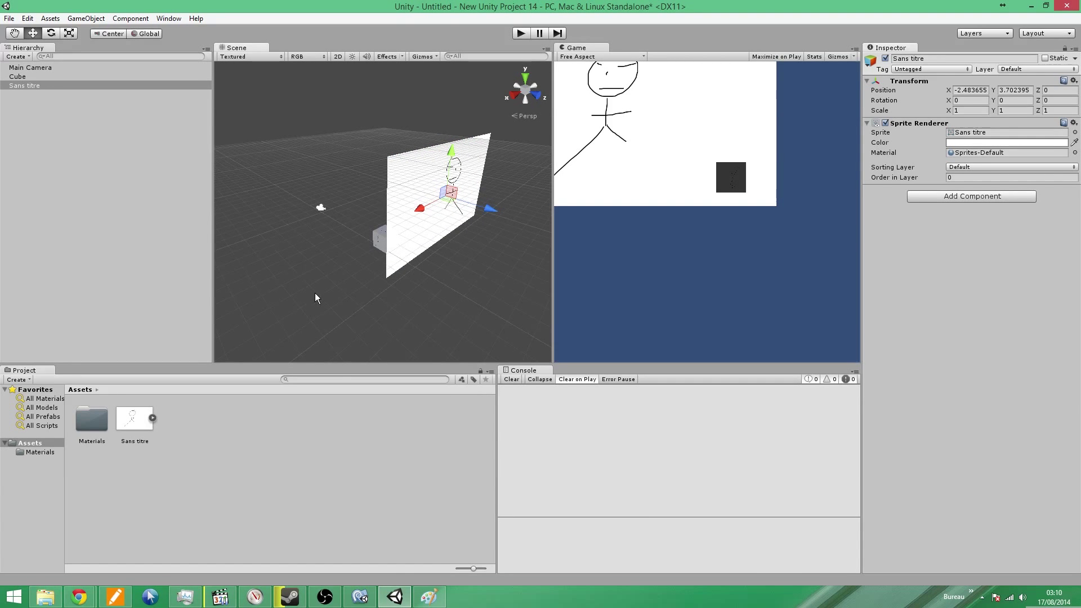
left_click_drag(316, 293, 343, 209, "alt")
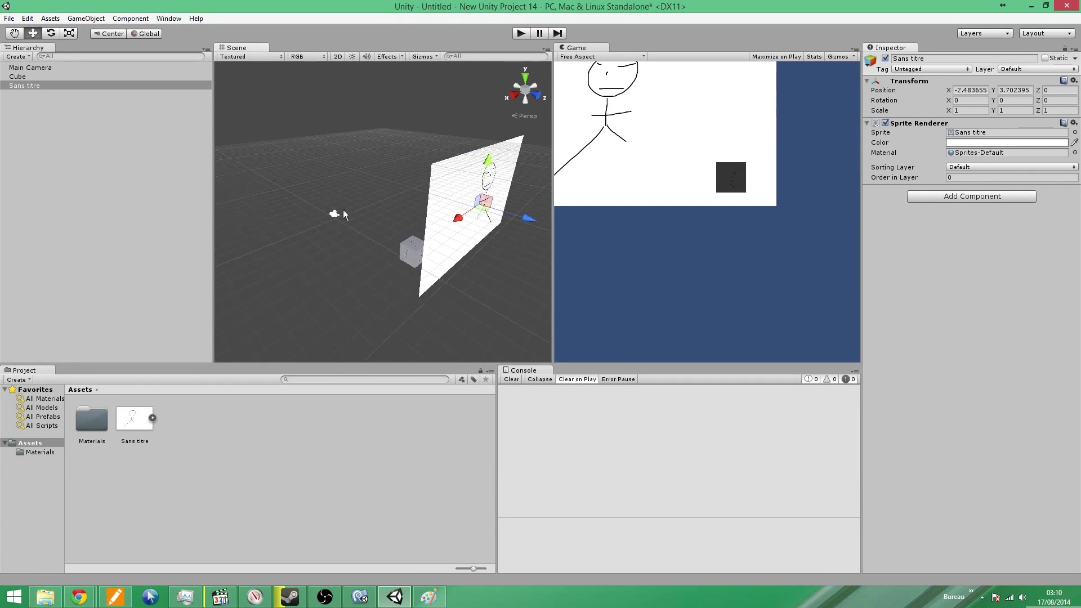
Examine the textured cube up close against the Sans titre sprite, alternating the scene between 2D and 3D and ending in 2D
left_click(338, 56)
scroll(381, 273, "up", 6)
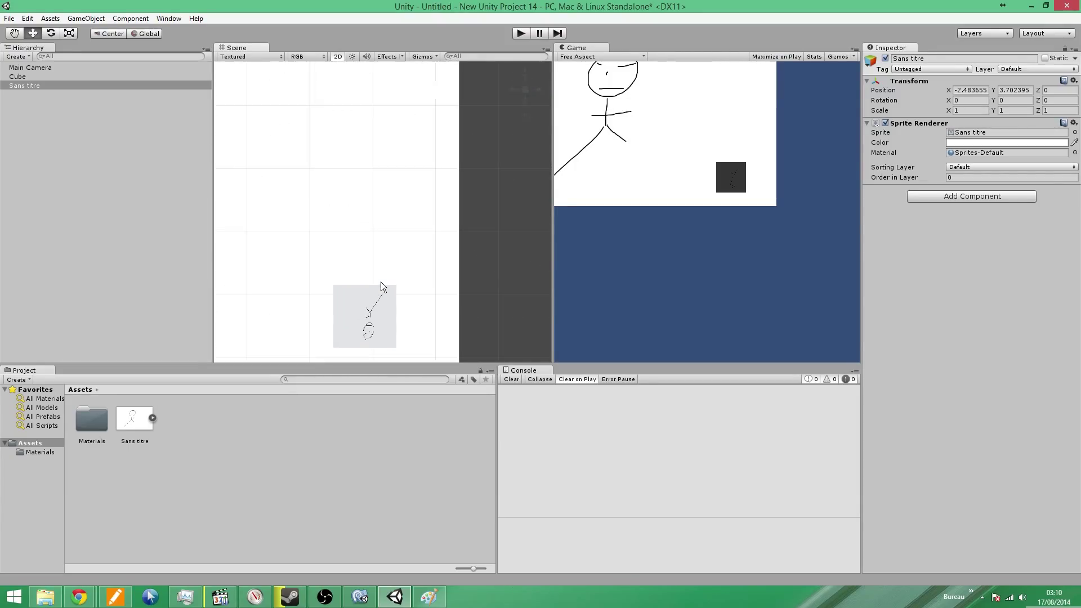
scroll(379, 211, "up", 1)
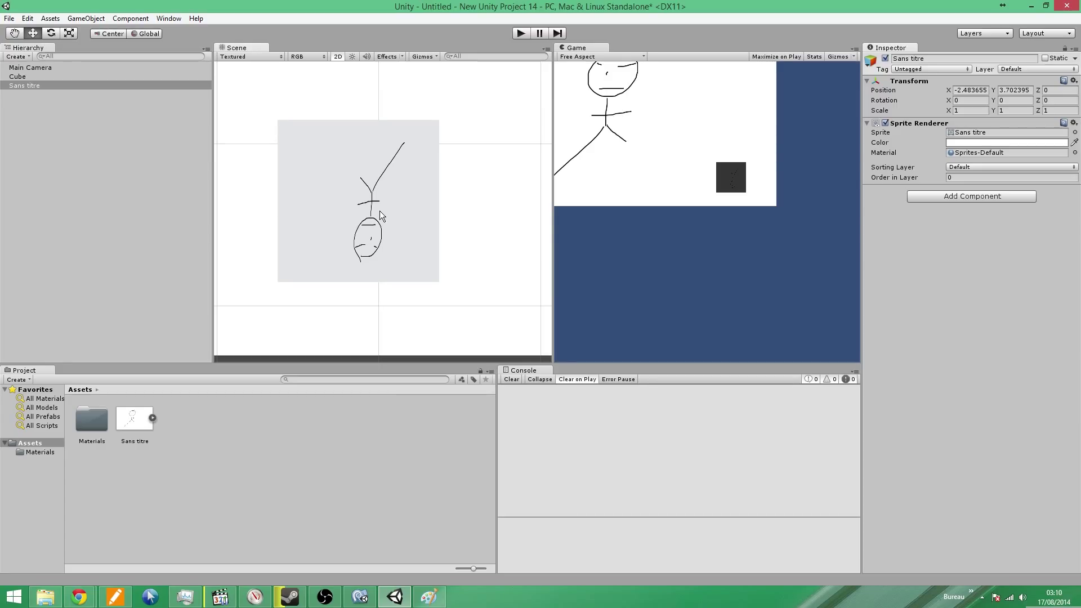
scroll(380, 210, "up", 1)
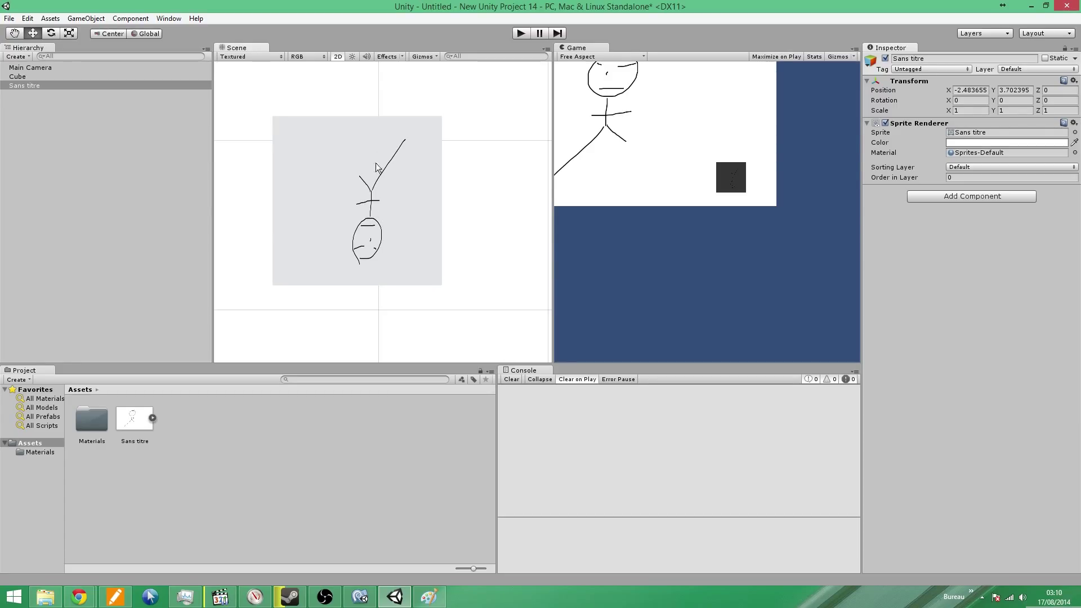
left_click(337, 58)
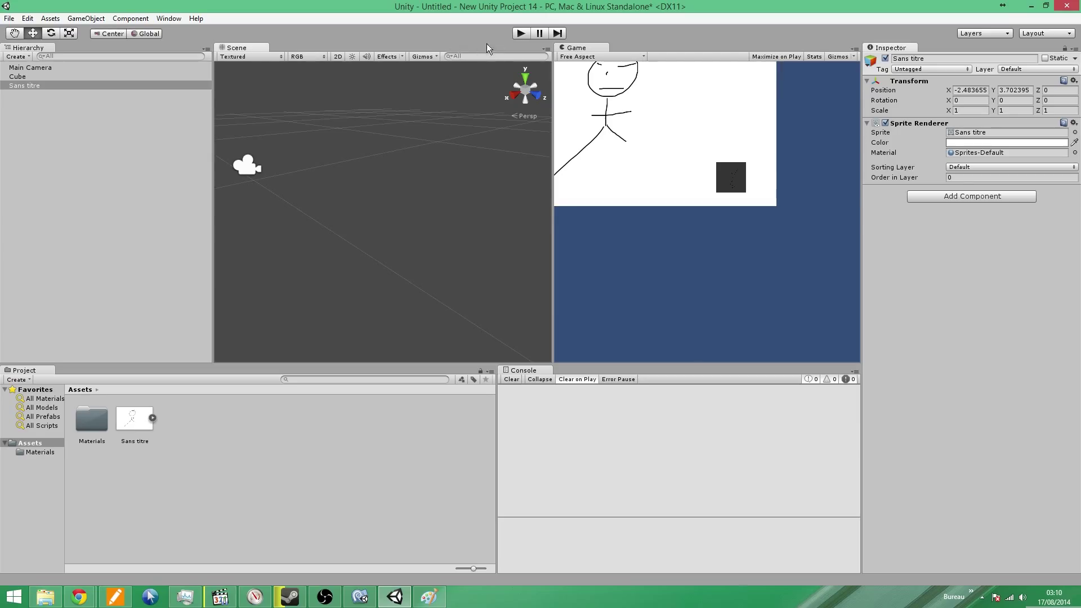
left_click(338, 59)
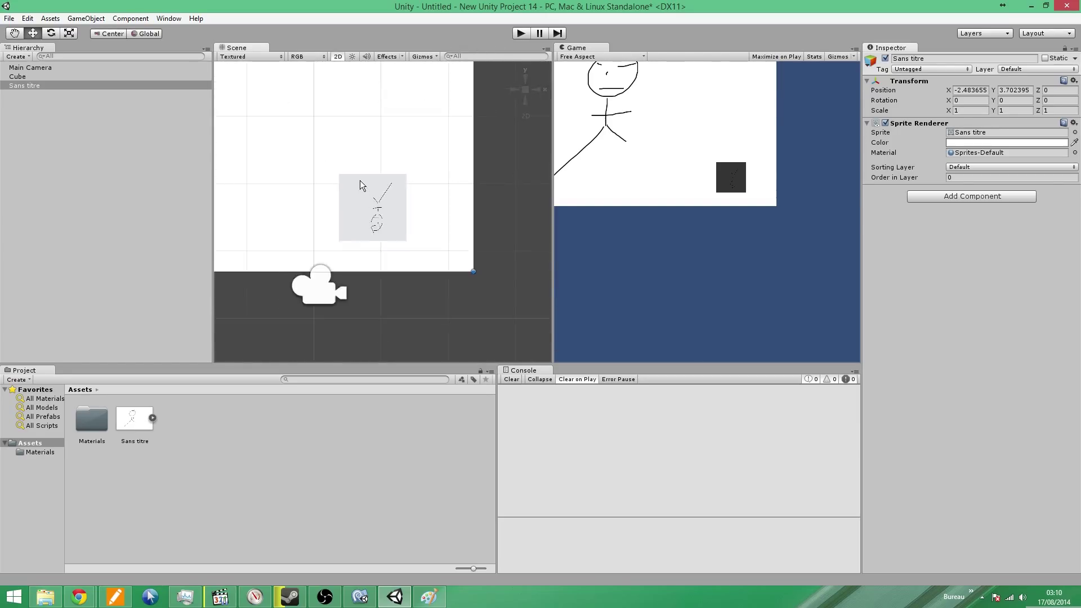
Move the Main Camera up and sideways to about X -0.94, Y 1.64 to frame the stick figure
left_click(340, 260)
left_click_drag(343, 217, 347, 166)
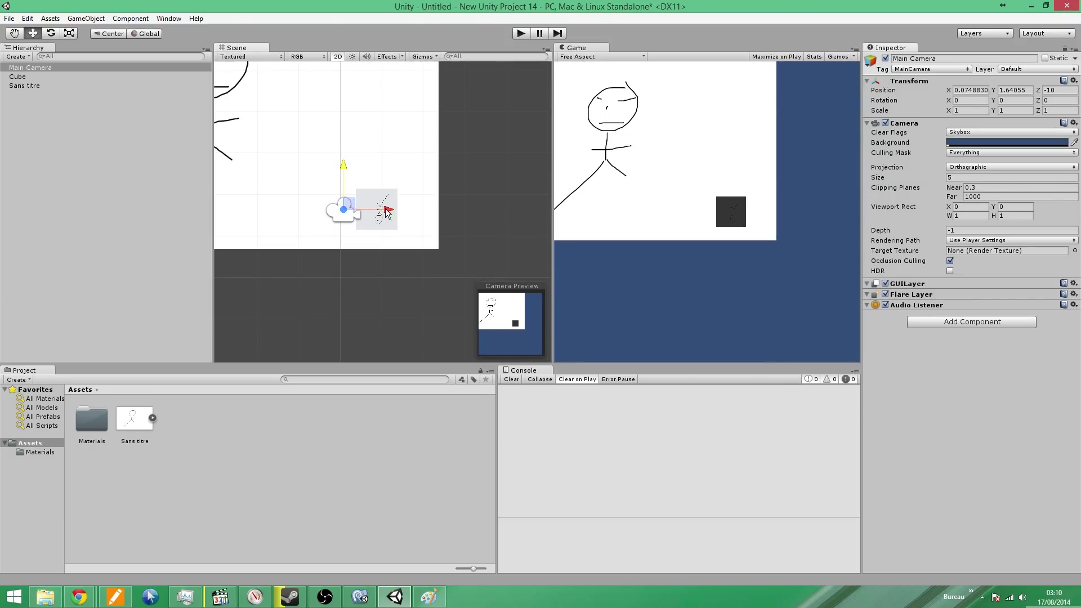
left_click_drag(388, 212, 345, 228)
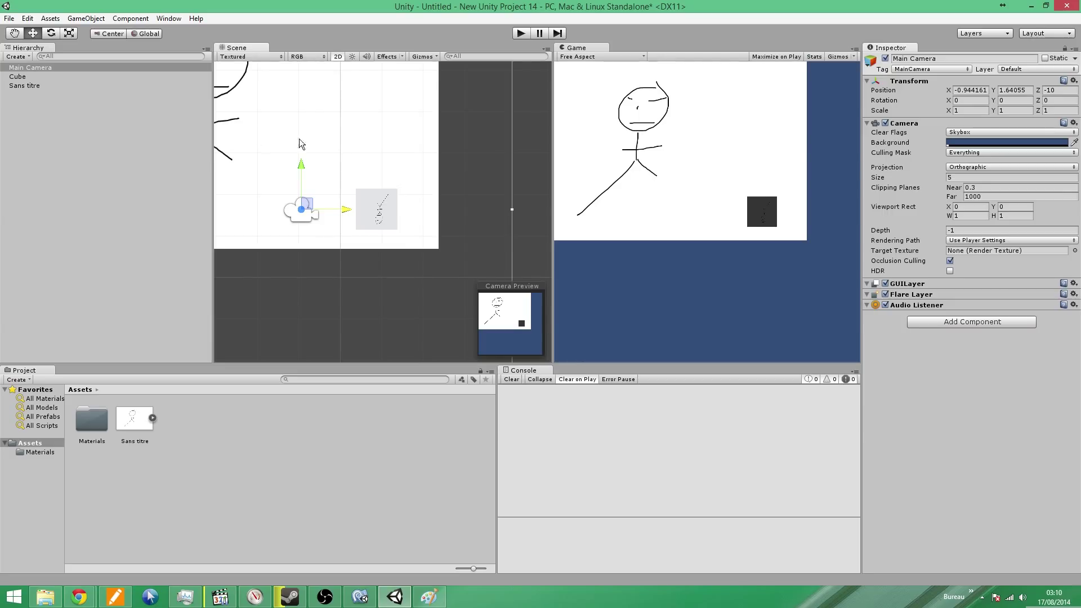
Add a Rigidbody 2D component to the Sans titre sprite and run the game briefly to test it
left_click(83, 87)
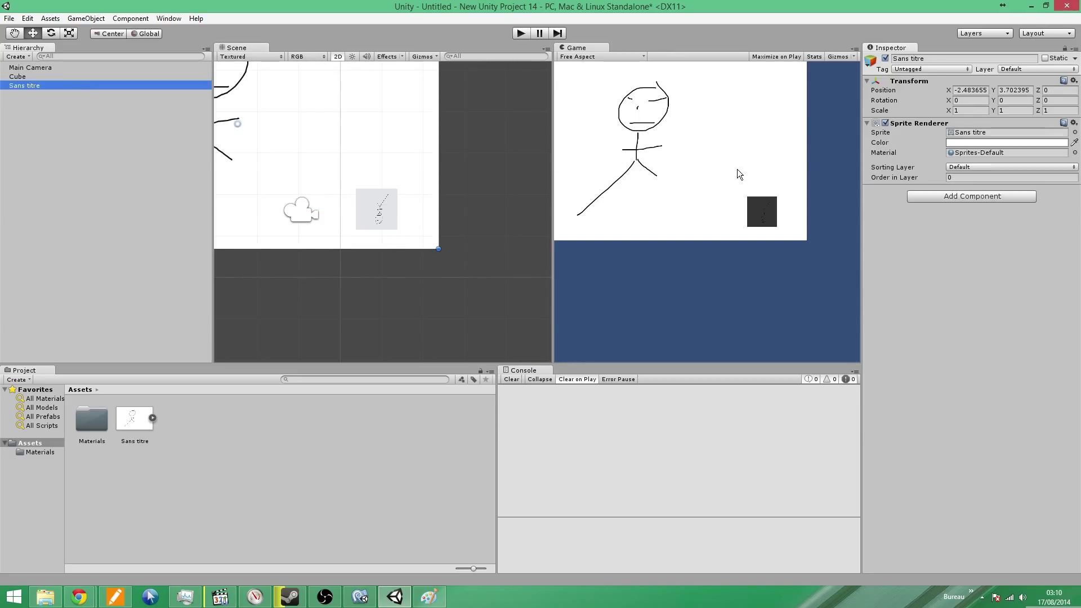
left_click(911, 193)
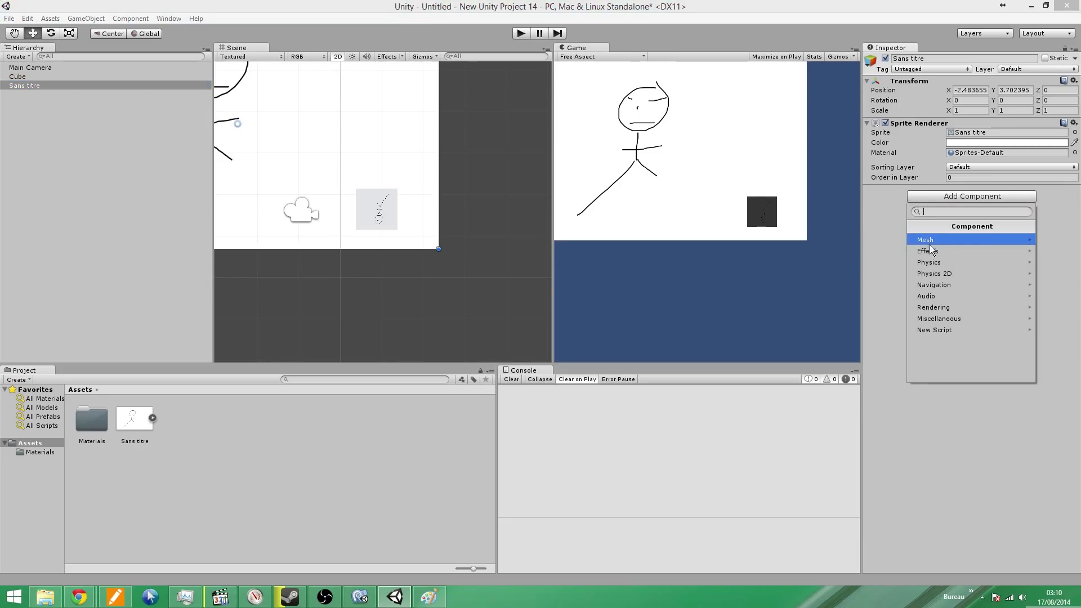
left_click(937, 270)
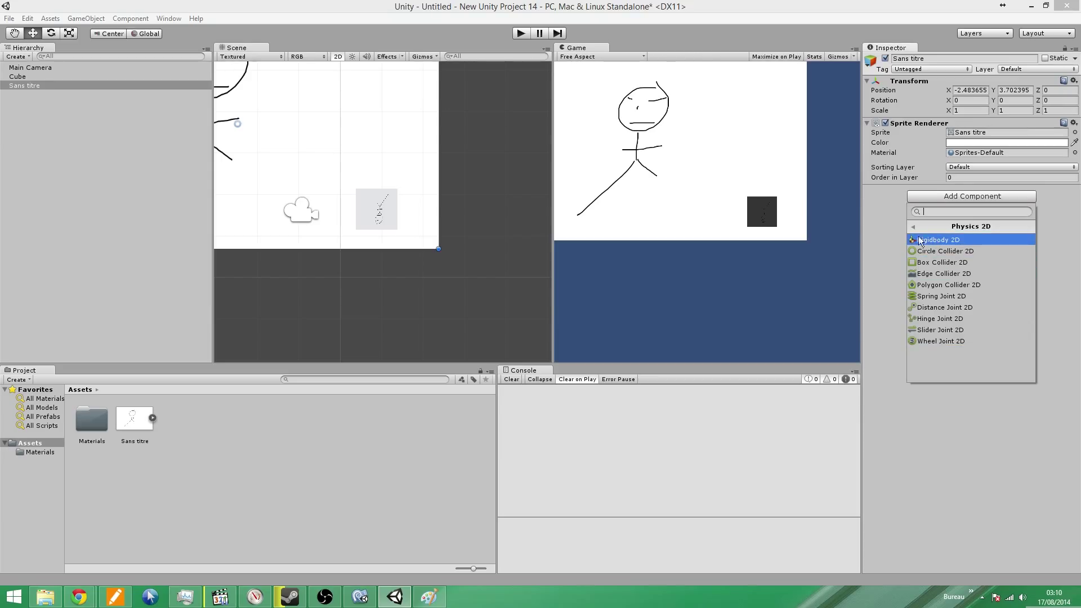
left_click(706, 175)
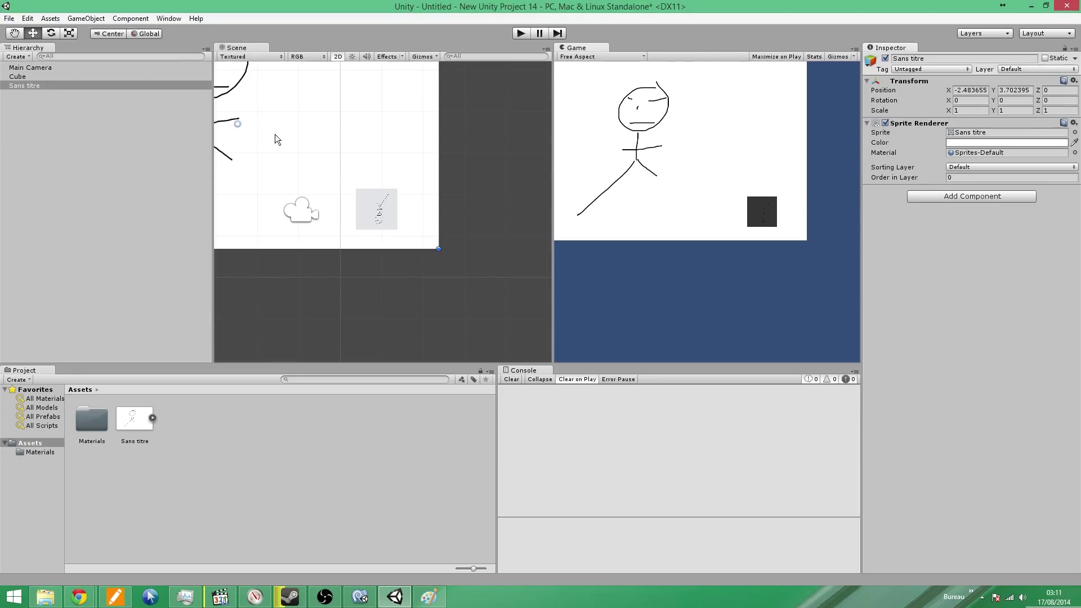
left_click(915, 197)
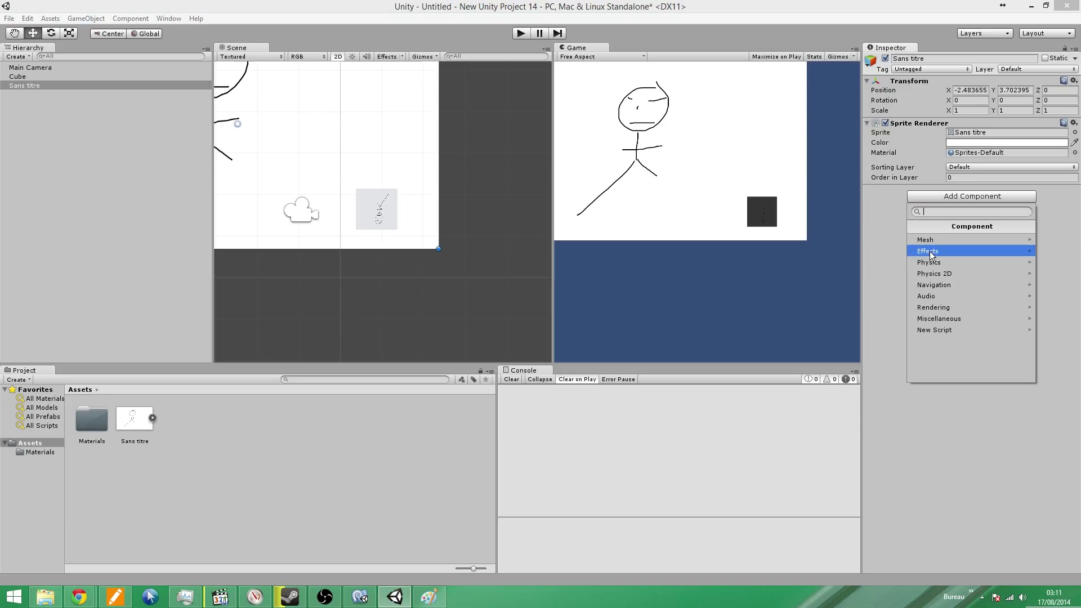
left_click(936, 280)
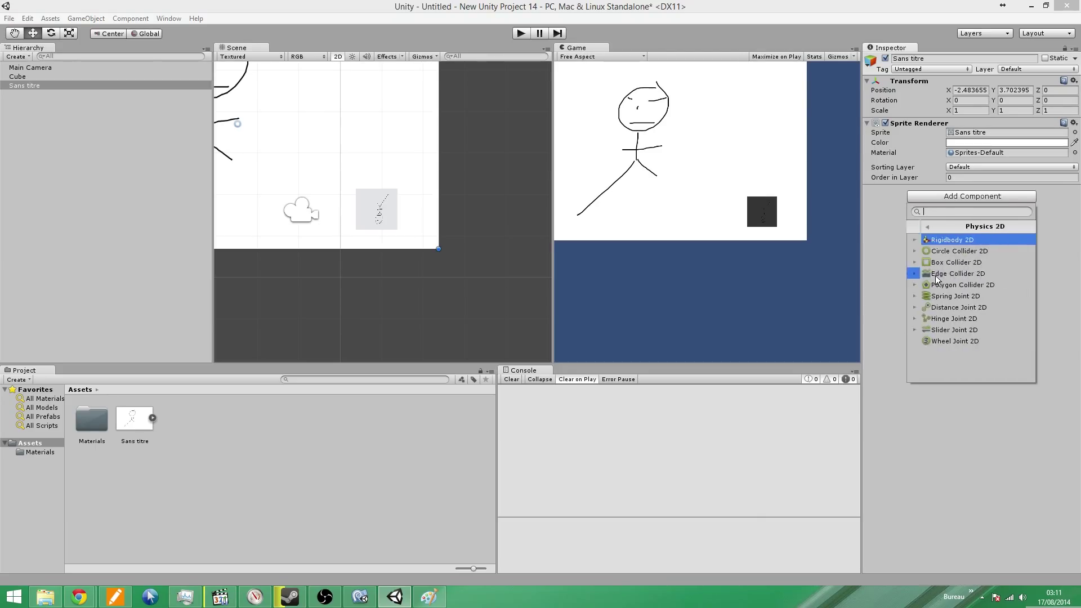
left_click(941, 241)
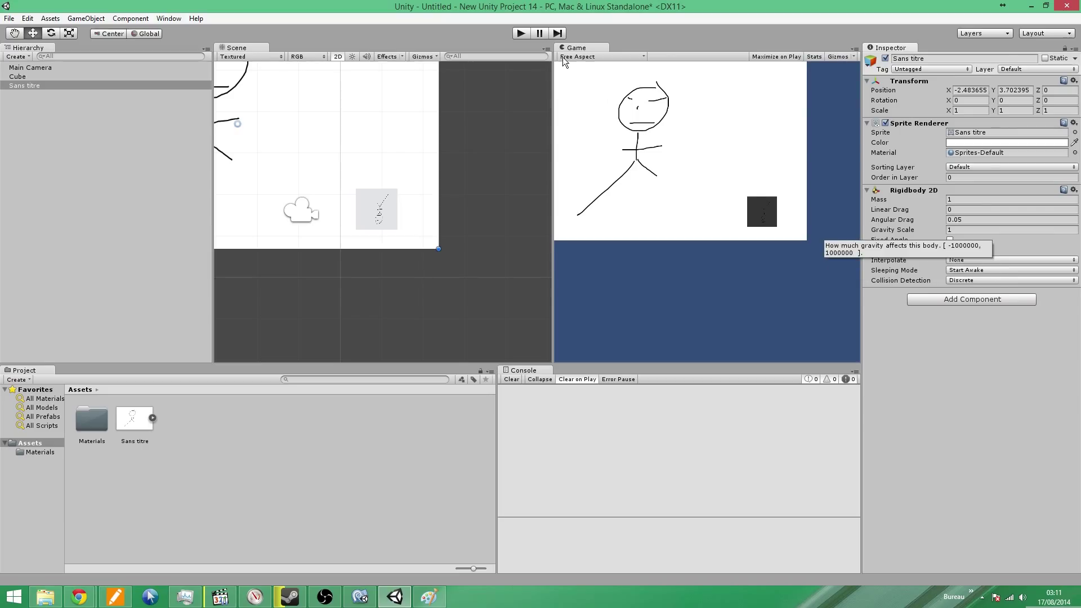
left_click(522, 34)
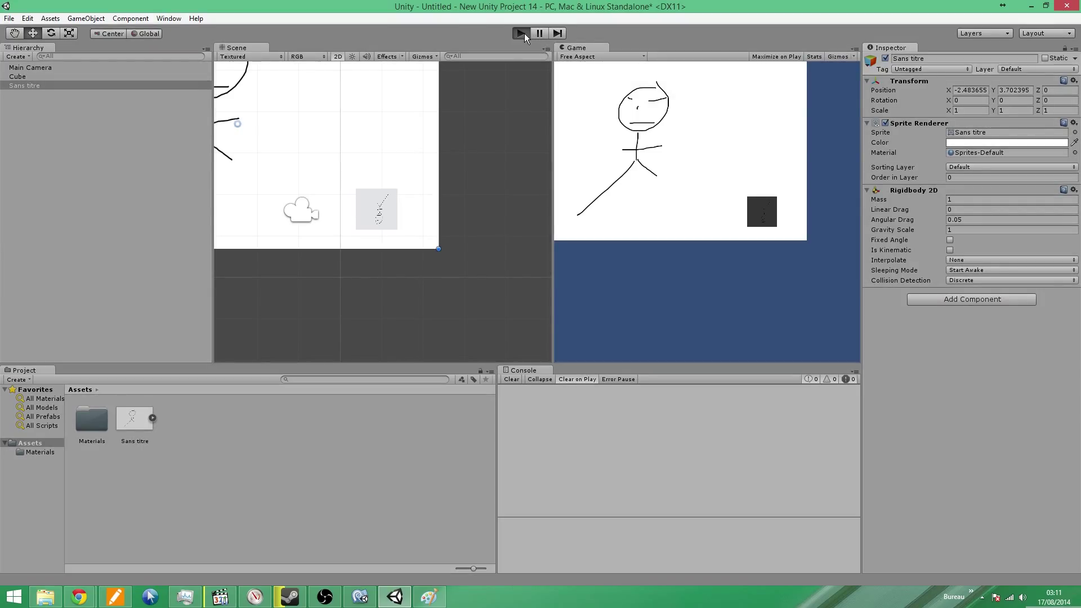
left_click(522, 34)
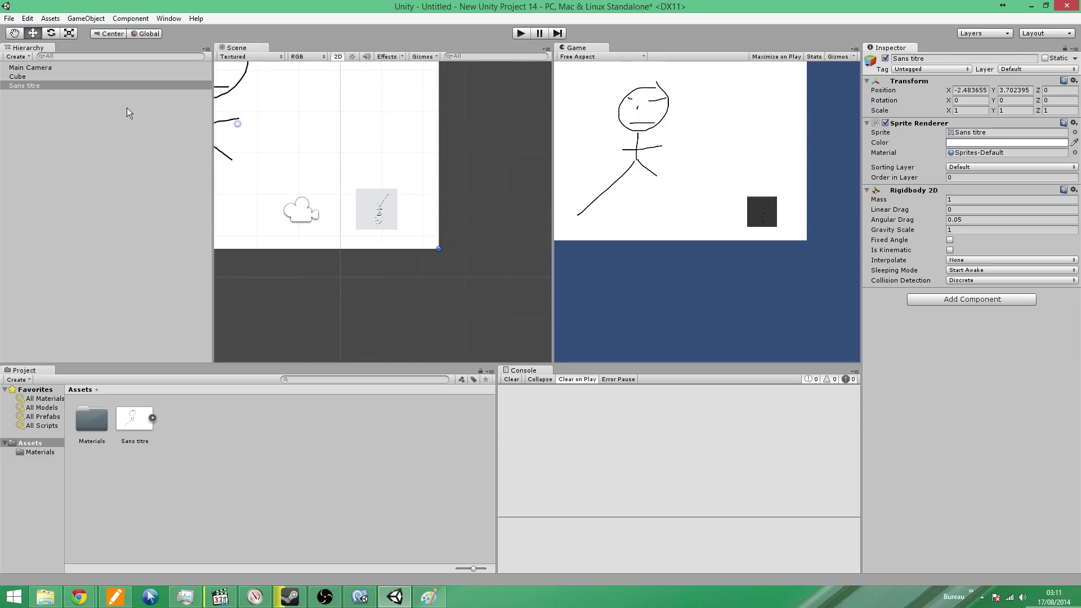
Place a second Sans titre sprite below the first and shrink it to about 0.3 scale at about X -2.73, Y -0.81
left_click_drag(135, 421, 260, 329)
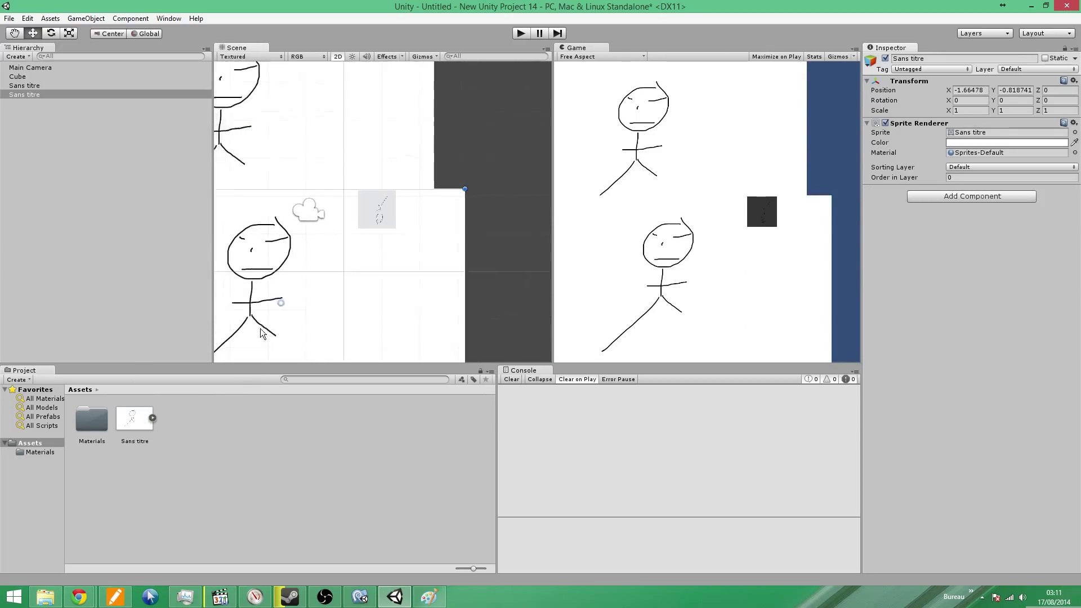
middle_click_drag(373, 248, 478, 183)
left_click_drag(477, 182, 405, 229)
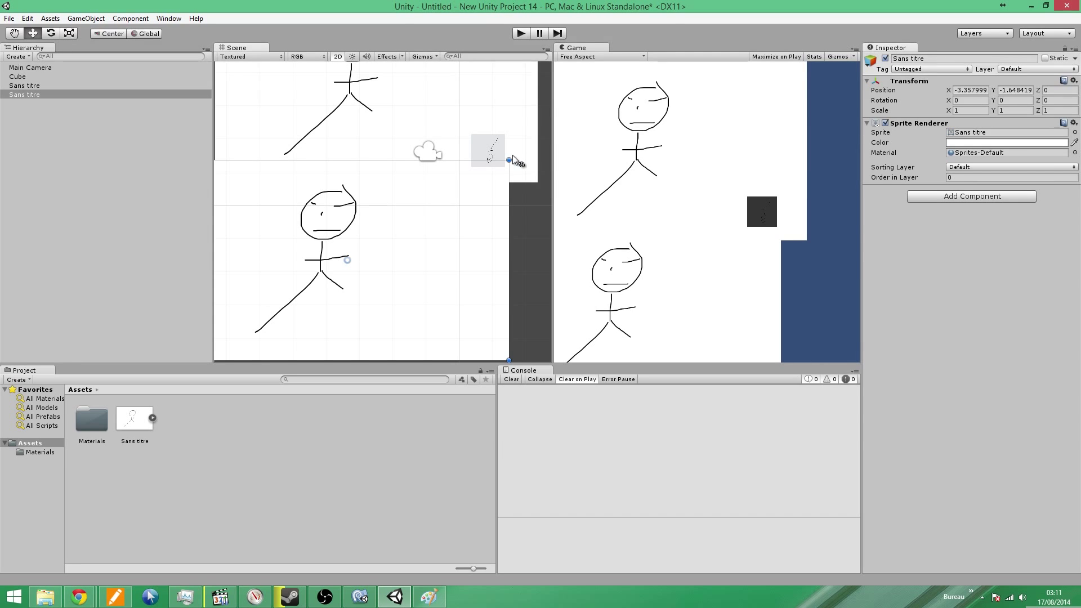
left_click_drag(509, 160, 402, 222)
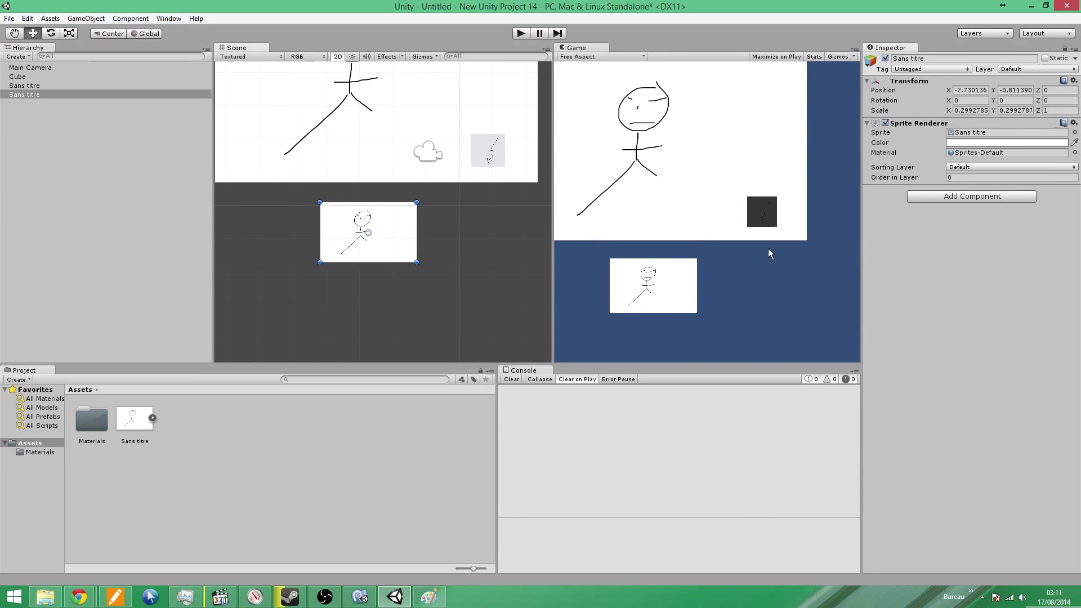
Add a Box Collider 2D to the small Sans titre sprite and test it in a short play run
left_click(932, 196)
left_click(955, 272)
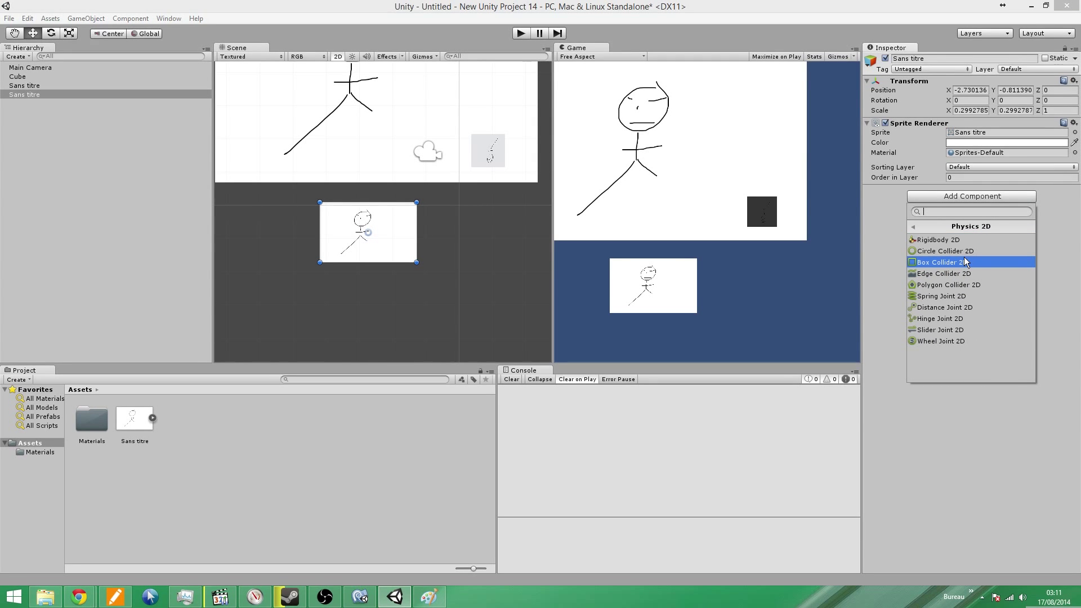
left_click(964, 261)
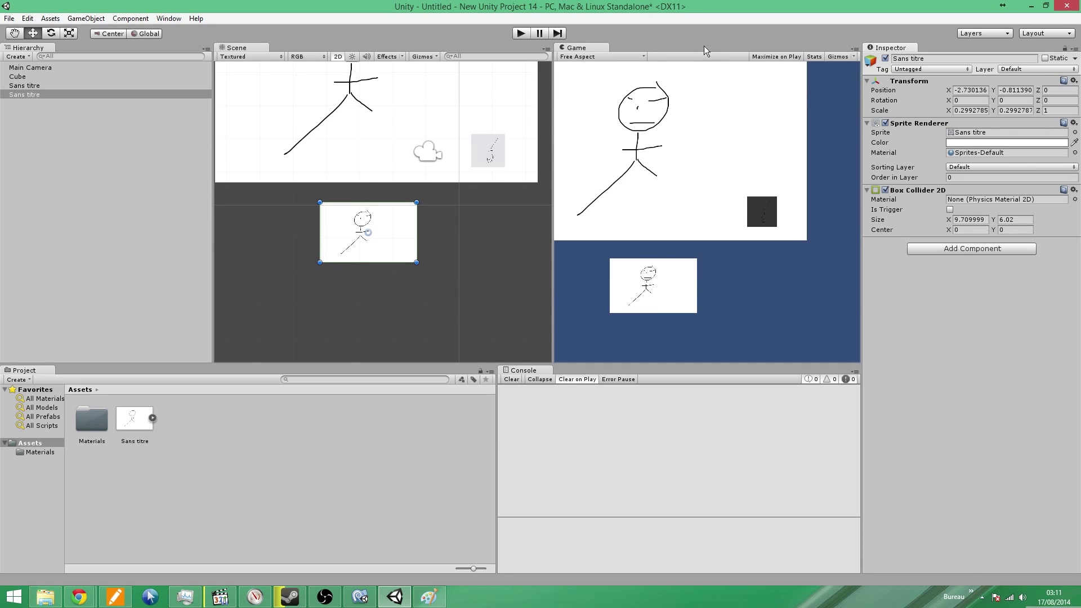
left_click(521, 33)
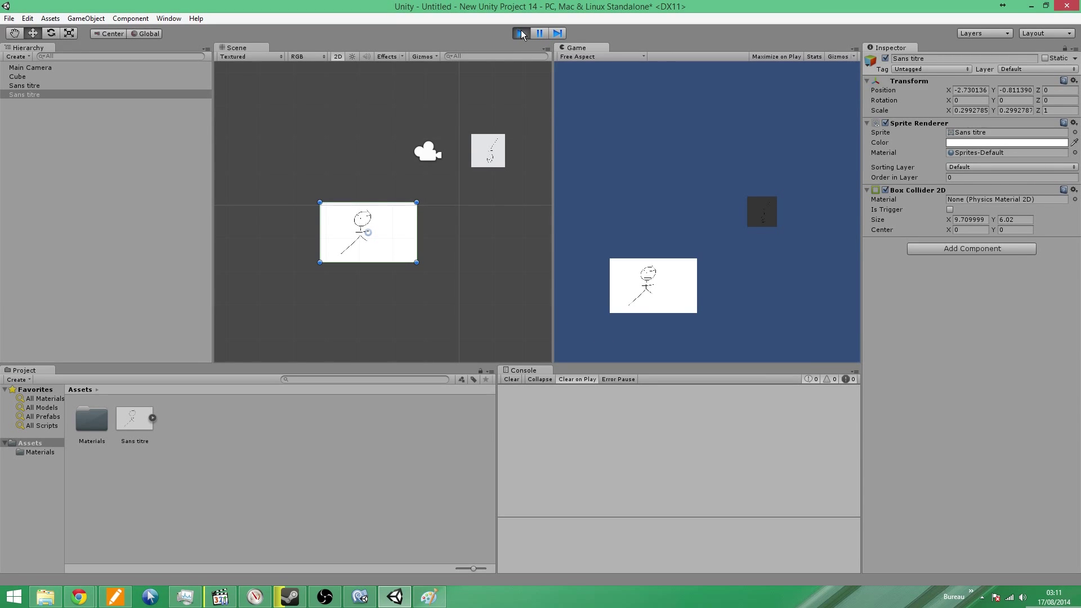
left_click(521, 32)
Add a Box Collider 2D to the large Sans titre sprite and play the game to test the collision
left_click(168, 86)
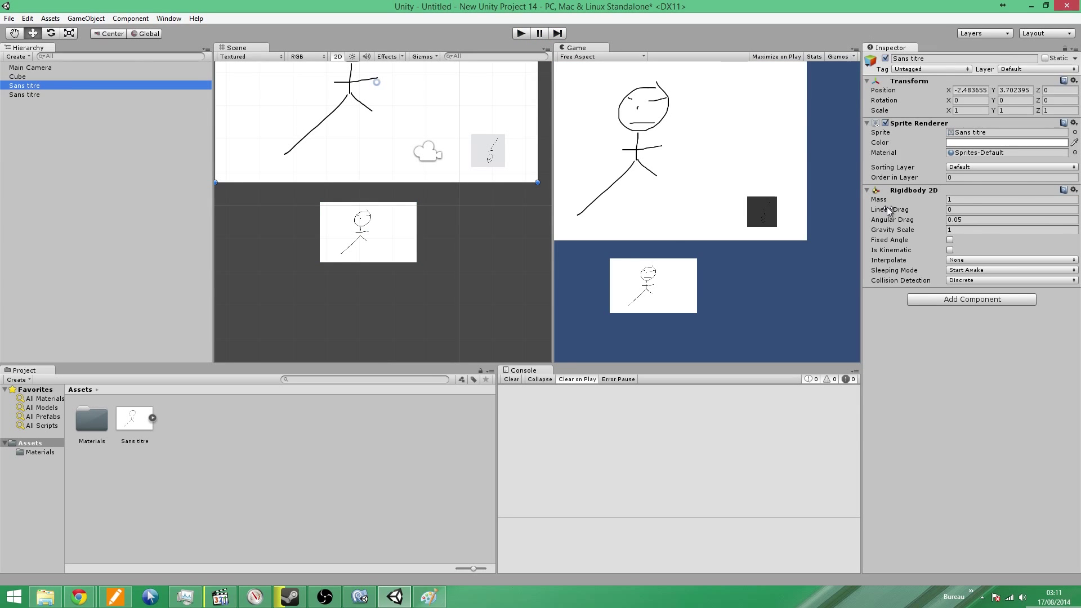
left_click(957, 299)
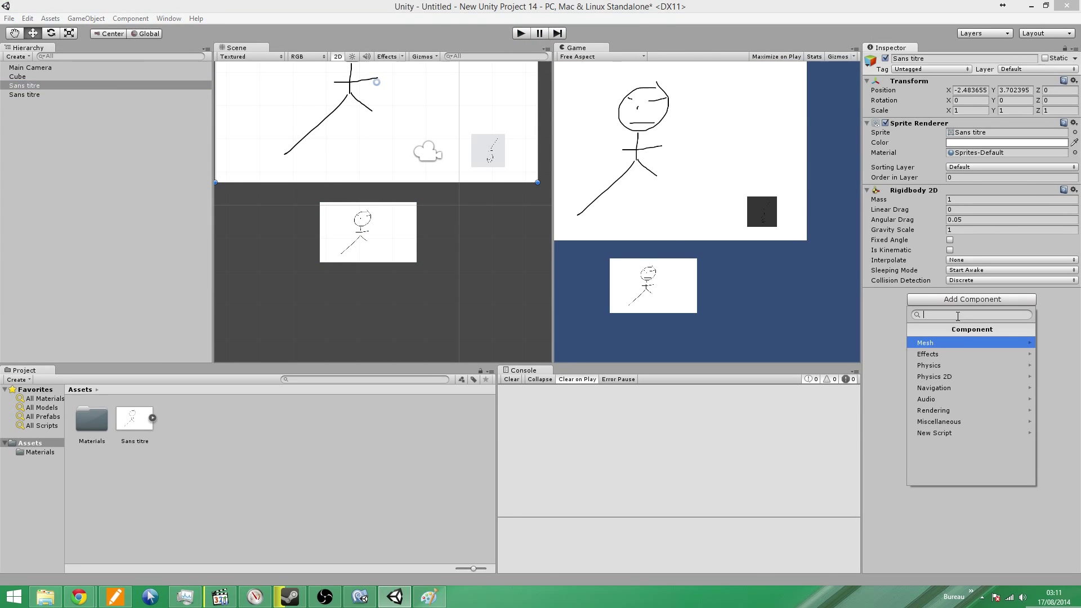
left_click(948, 377)
left_click(947, 366)
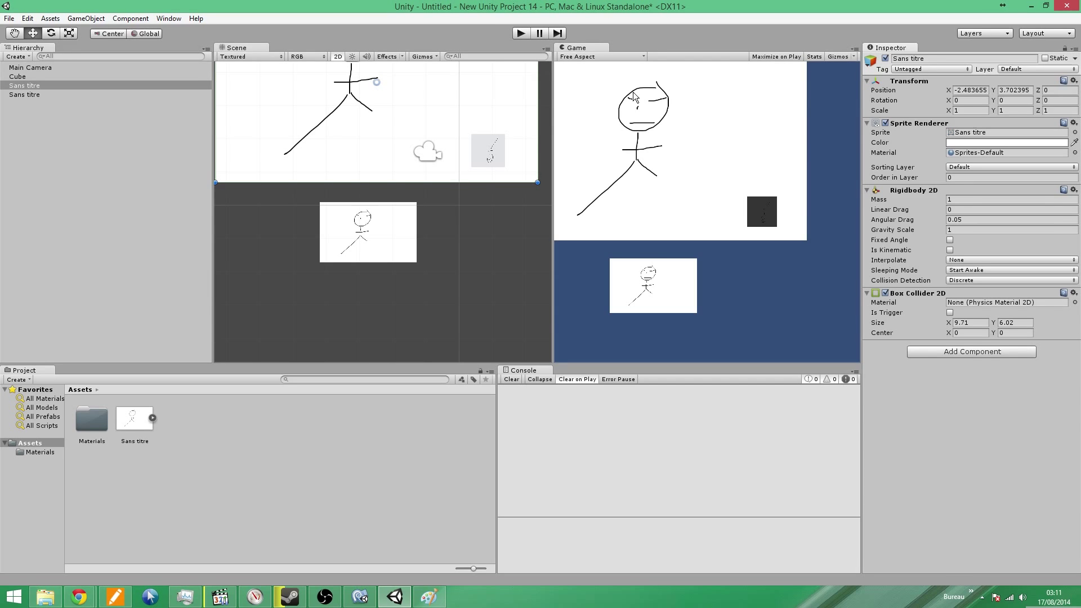
left_click(523, 35)
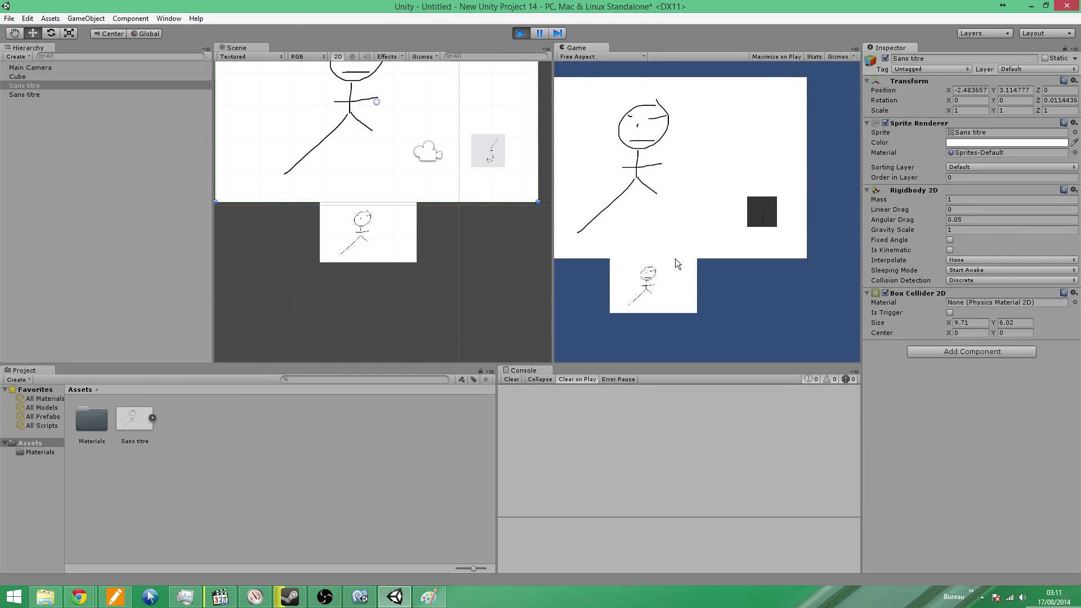
left_click(523, 33)
Add a Circle Collider 2D from the Physics 2D components to the small Sans titre sprite
left_click(366, 241)
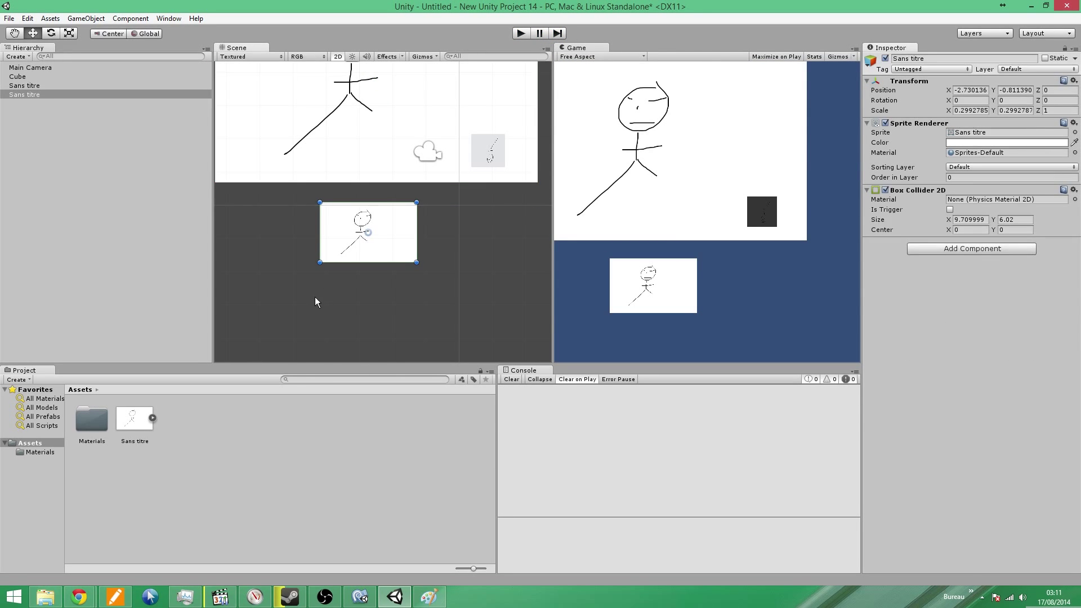
left_click(917, 247)
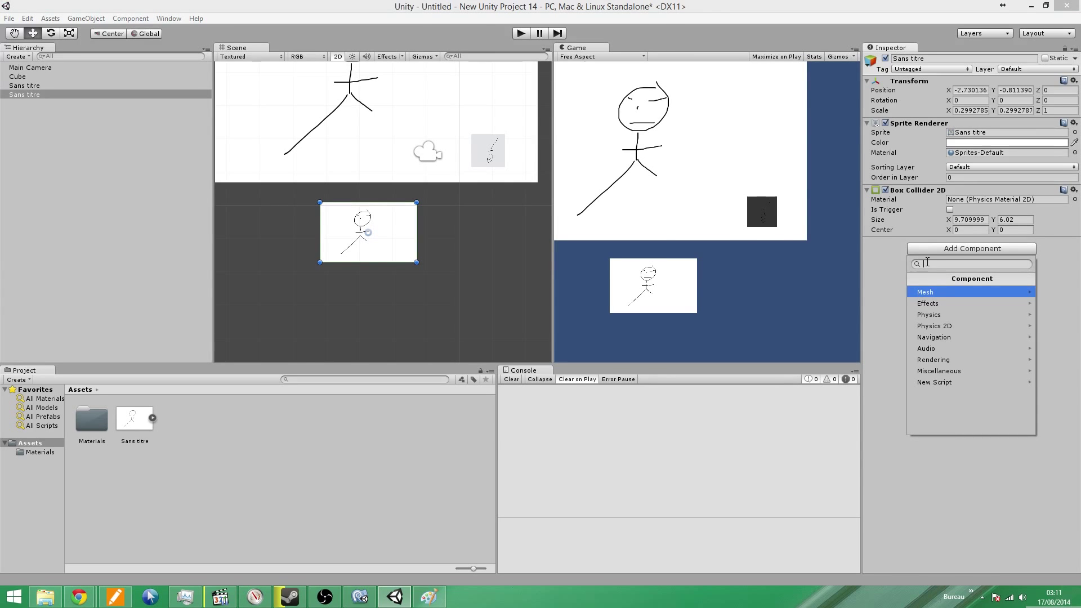
left_click(959, 315)
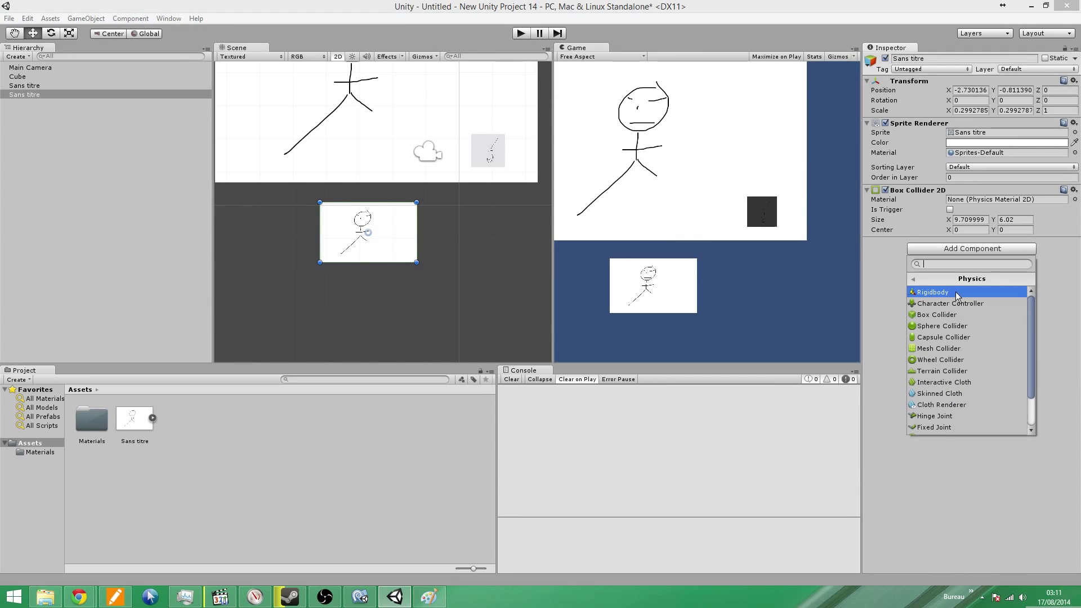
left_click(934, 280)
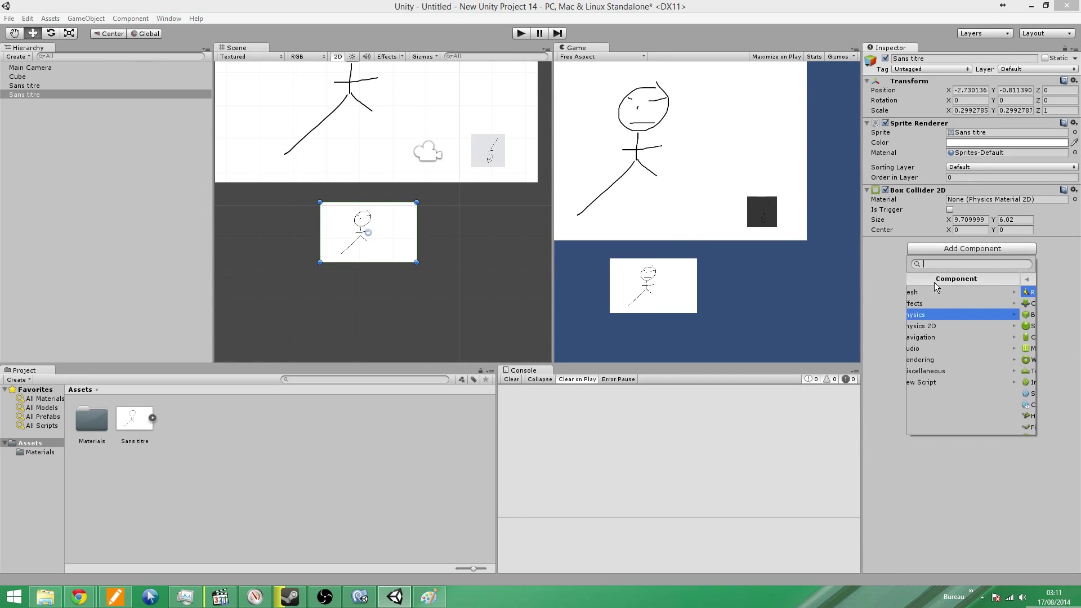
left_click(938, 325)
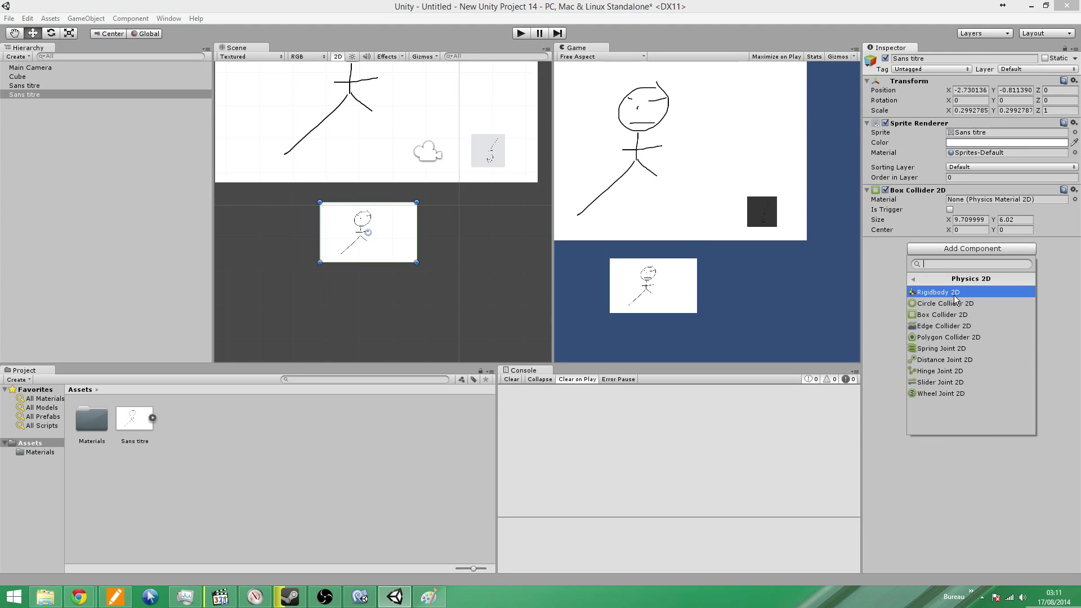
left_click(975, 299)
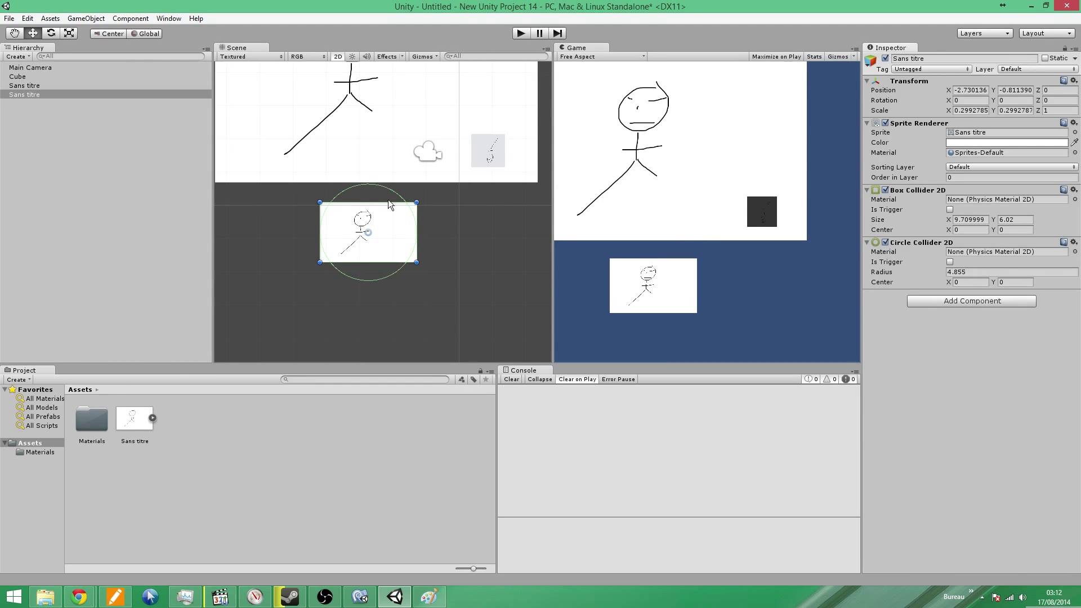
Disable both the Circle Collider 2D and the Box Collider 2D on the small Sans titre sprite
left_click(984, 301)
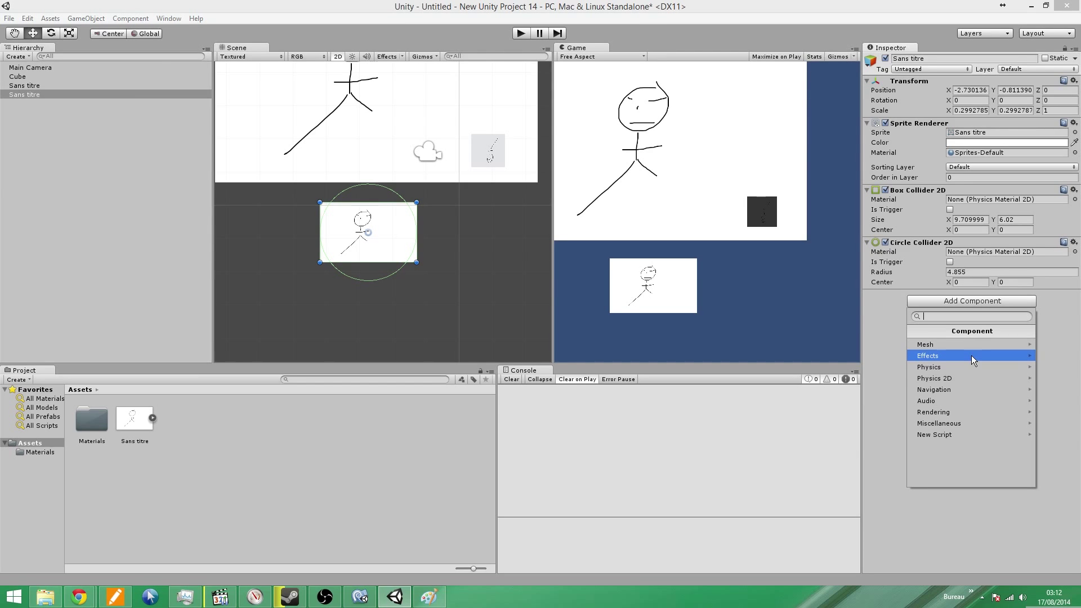
left_click(887, 246)
left_click(885, 243)
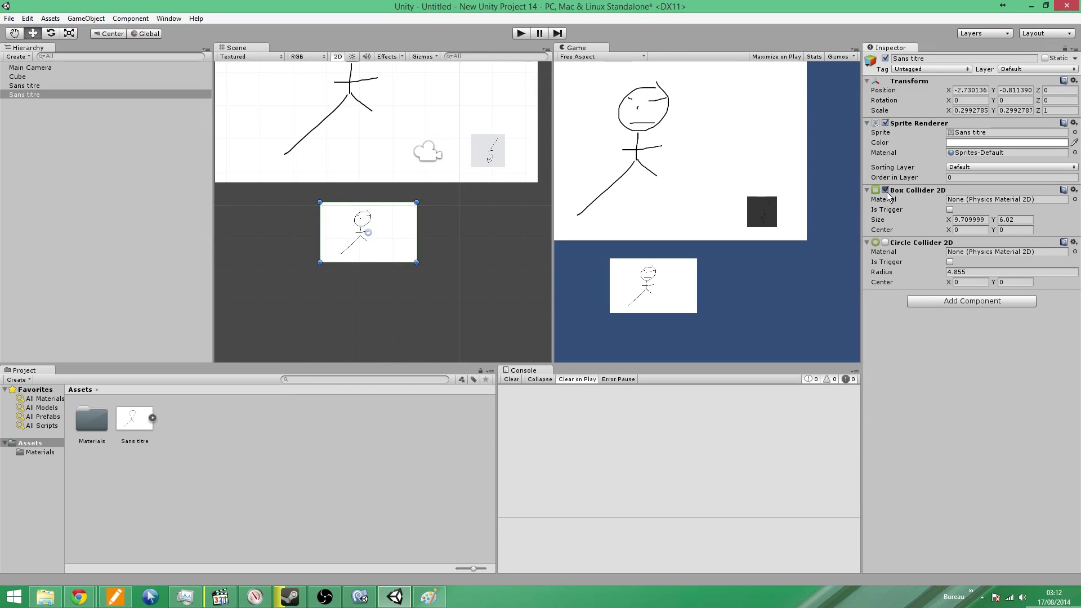
left_click(885, 191)
Add an Edge Collider 2D to the small Sans titre sprite and move the sprite to about X -2.24, Y -0.69
left_click(957, 301)
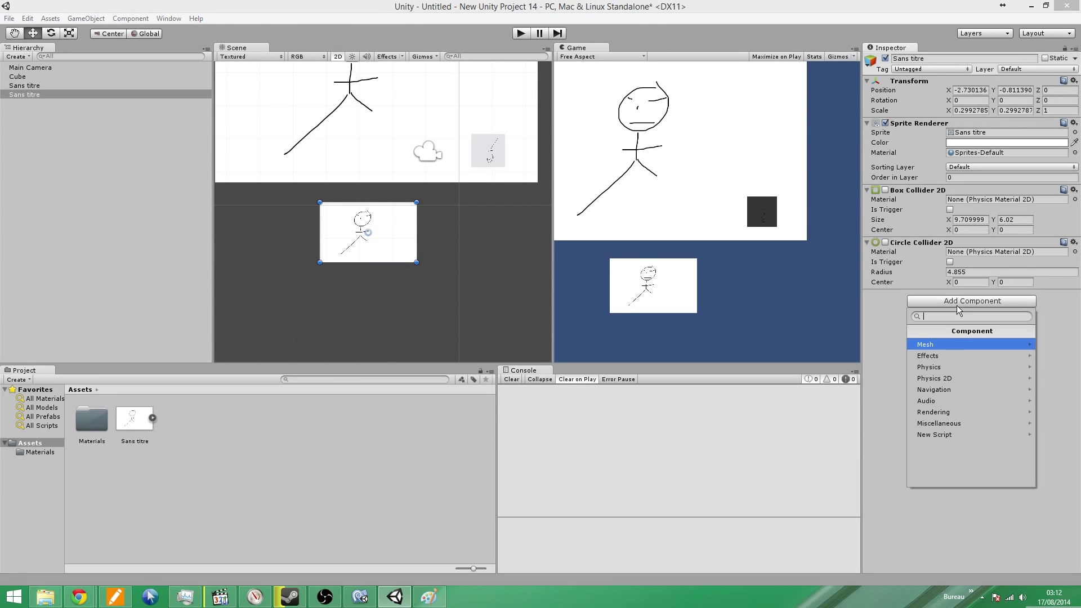
left_click(961, 379)
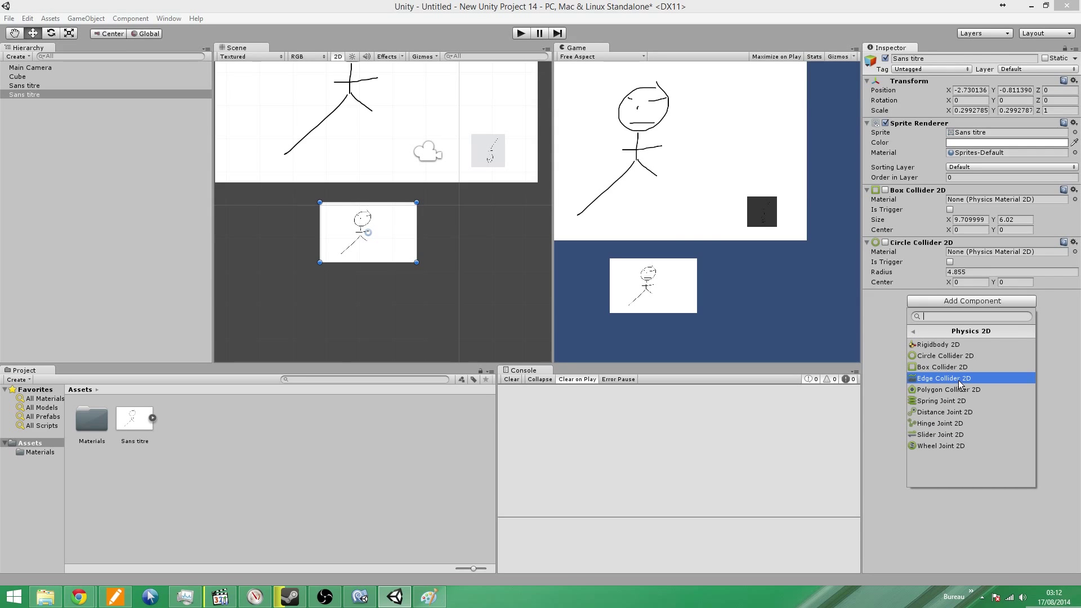
left_click(961, 378)
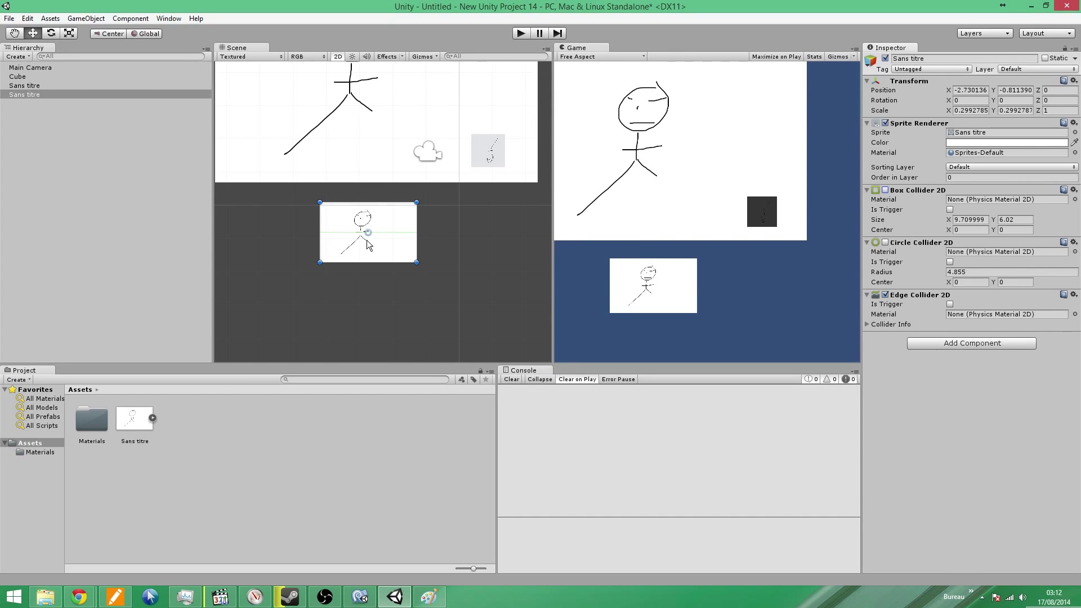
mouse_move(370, 223)
left_mouse_down()
mouse_move(387, 191)
mouse_move(386, 219)
left_mouse_up()
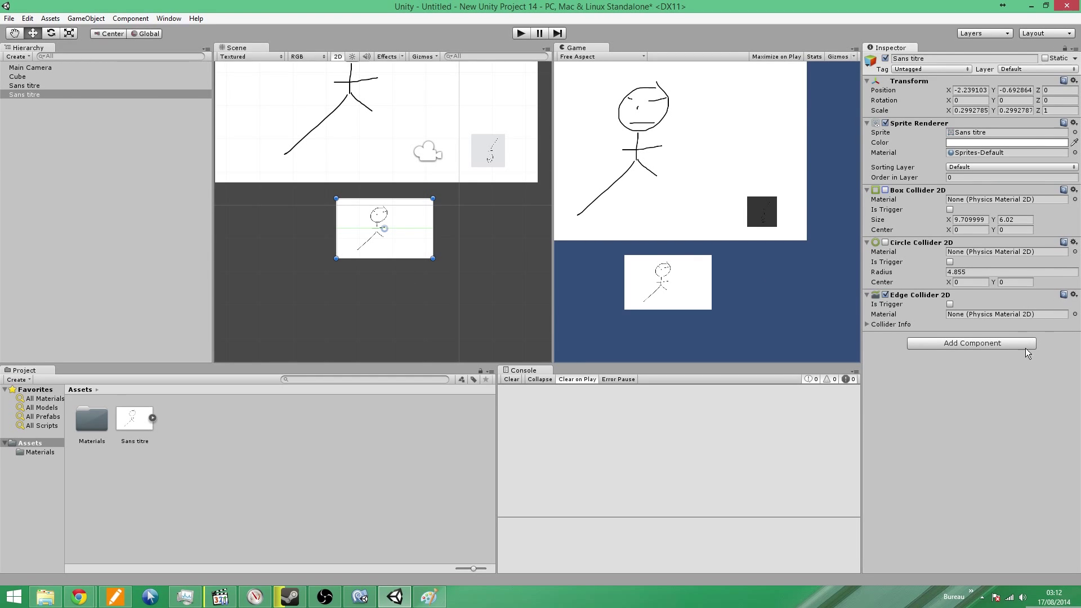
Disable the Edge Collider 2D and add a Polygon Collider 2D to the small sprite, expanding its collider info
left_click(885, 295)
left_click(930, 339)
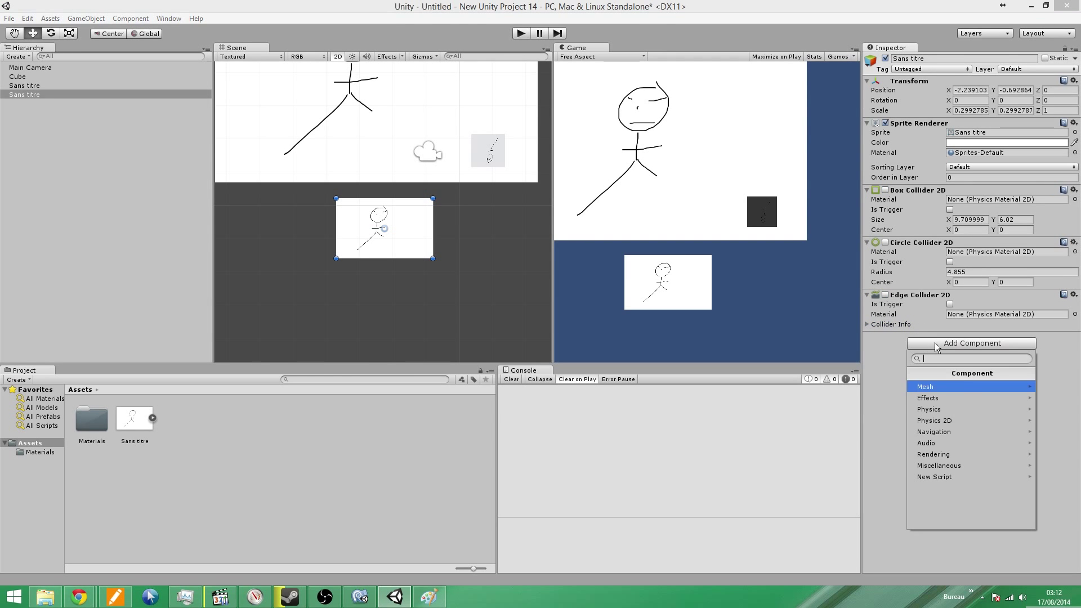
left_click(968, 421)
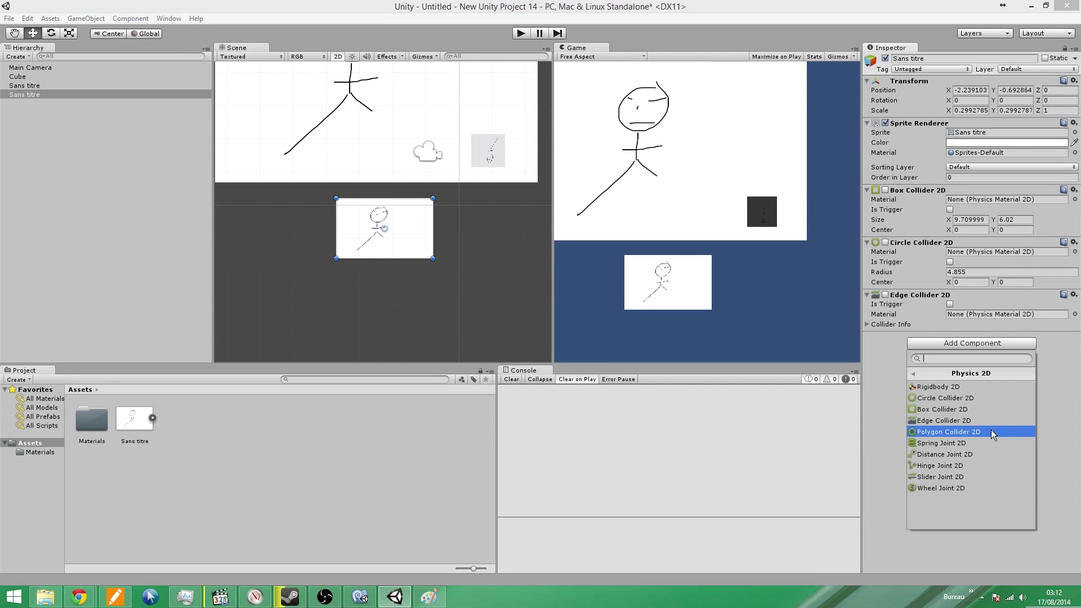
left_click(991, 431)
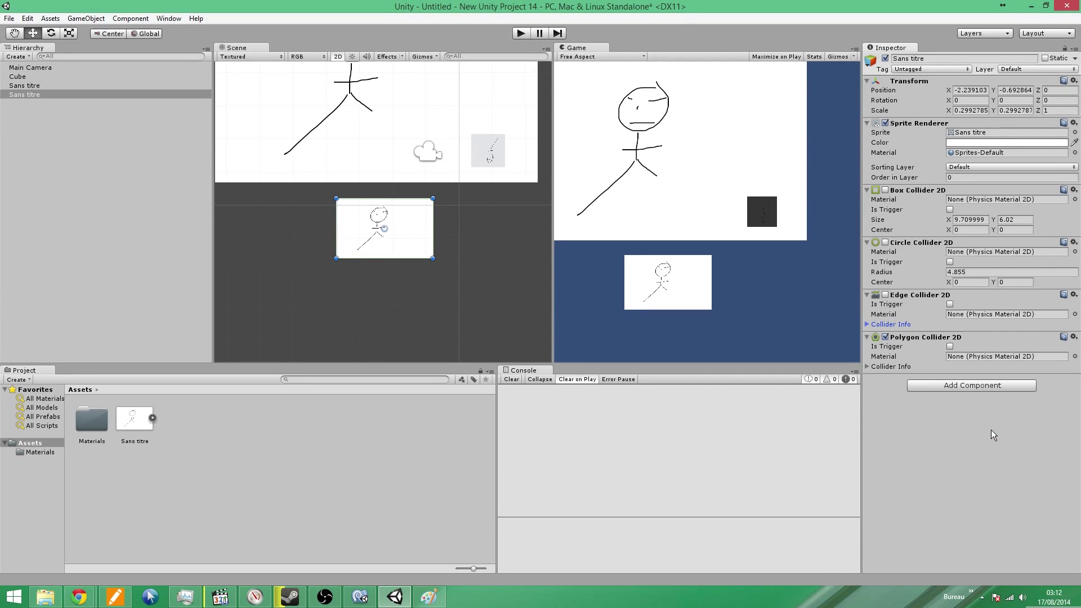
left_click(868, 369)
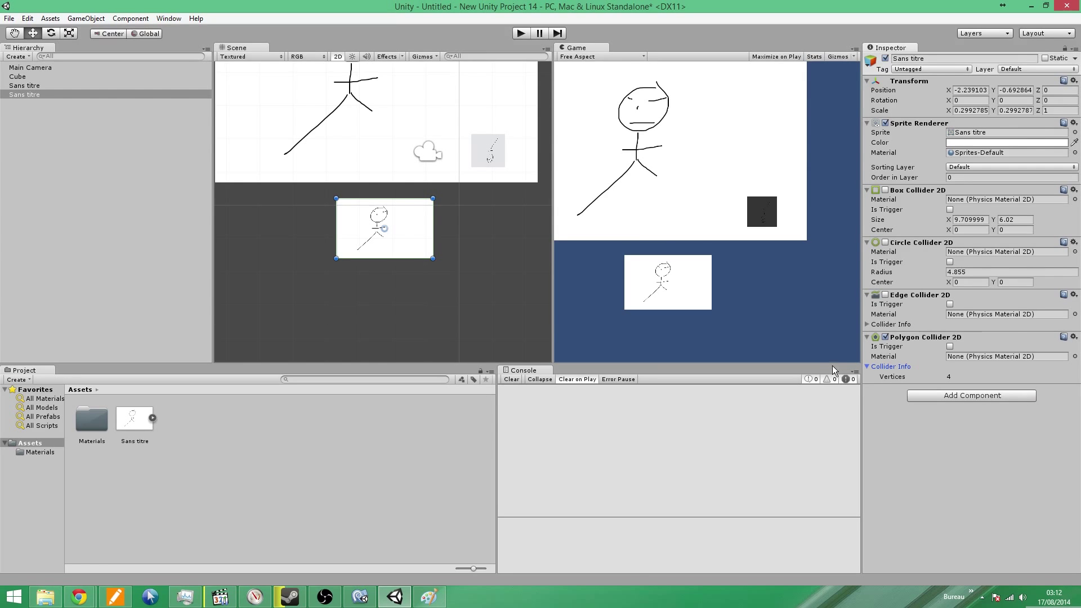
Disable the Polygon Collider 2D and add a Spring Joint 2D to the small sprite
left_click(885, 338)
left_click(935, 396)
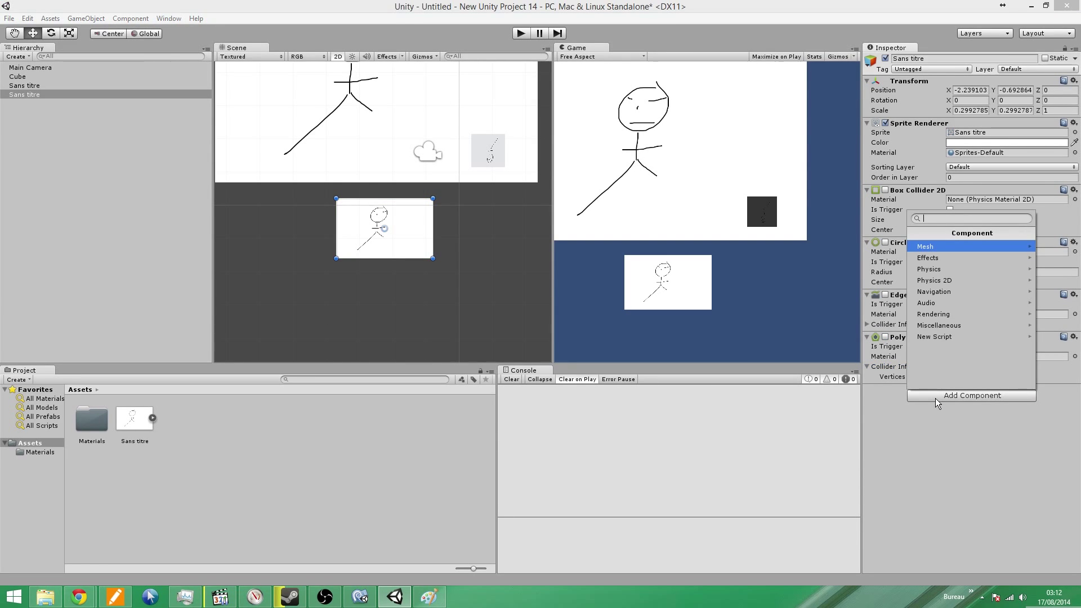
left_click(966, 280)
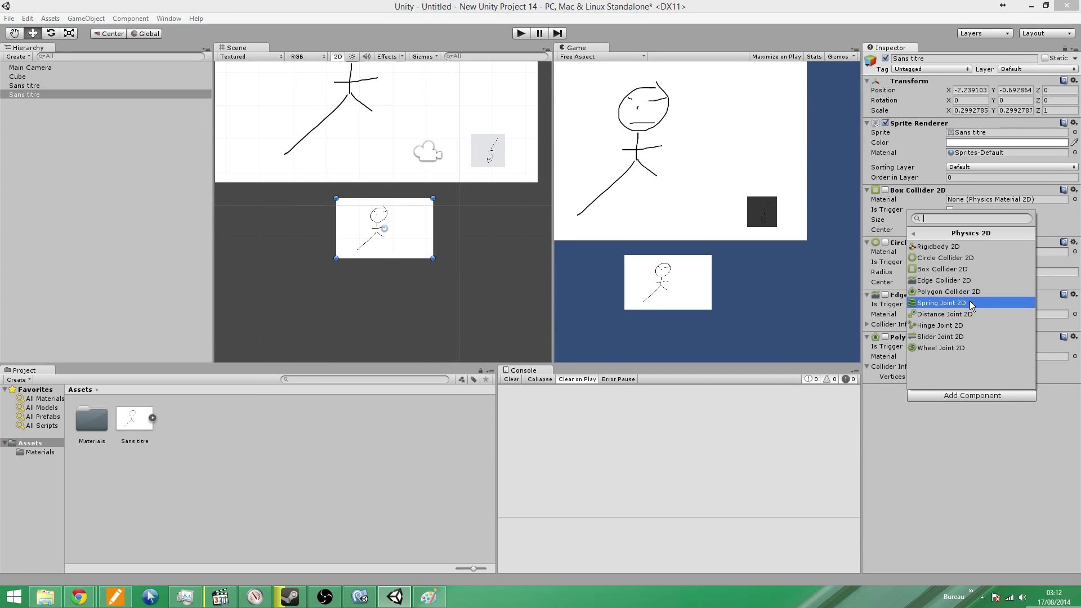
left_click(970, 302)
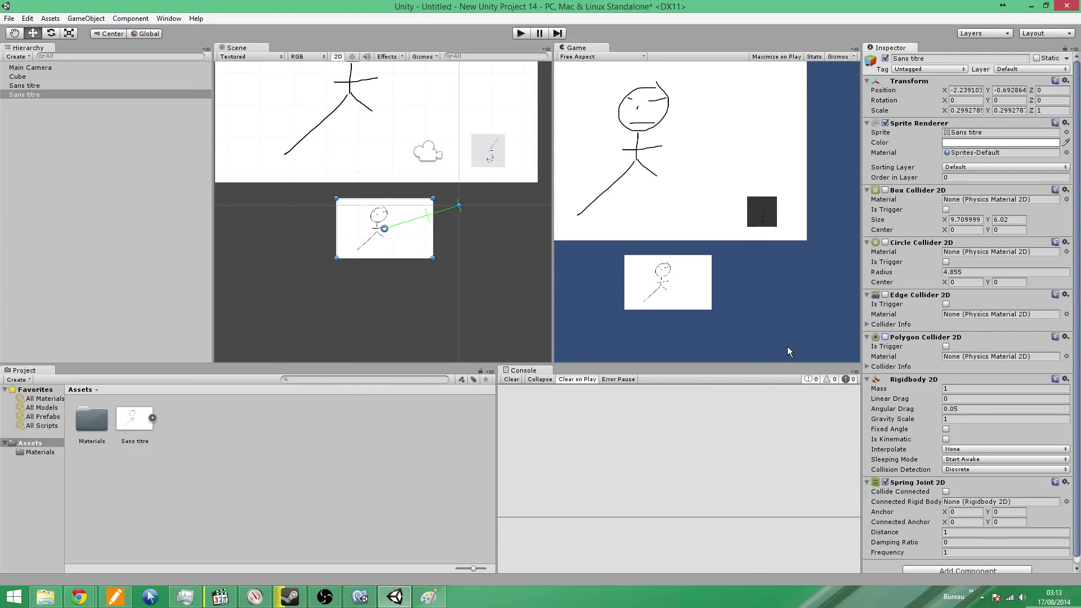
Remove the Polygon, Edge, Circle and Box Collider 2D components from the small sprite
left_click(1066, 337)
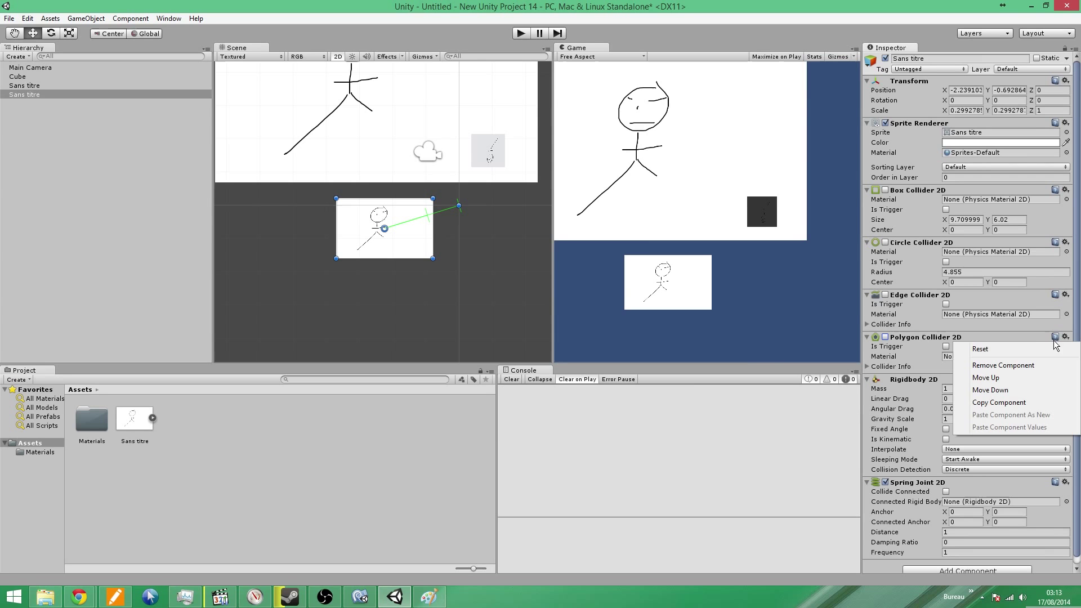
left_click(1004, 365)
left_click(1074, 295)
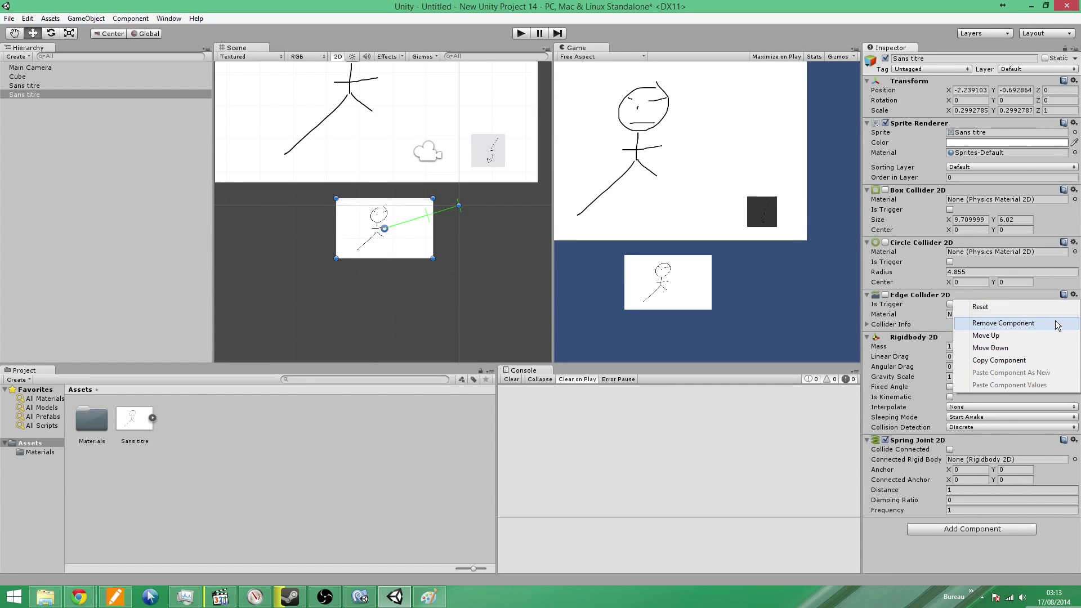
left_click(1057, 323)
left_click(1074, 242)
left_click(1052, 271)
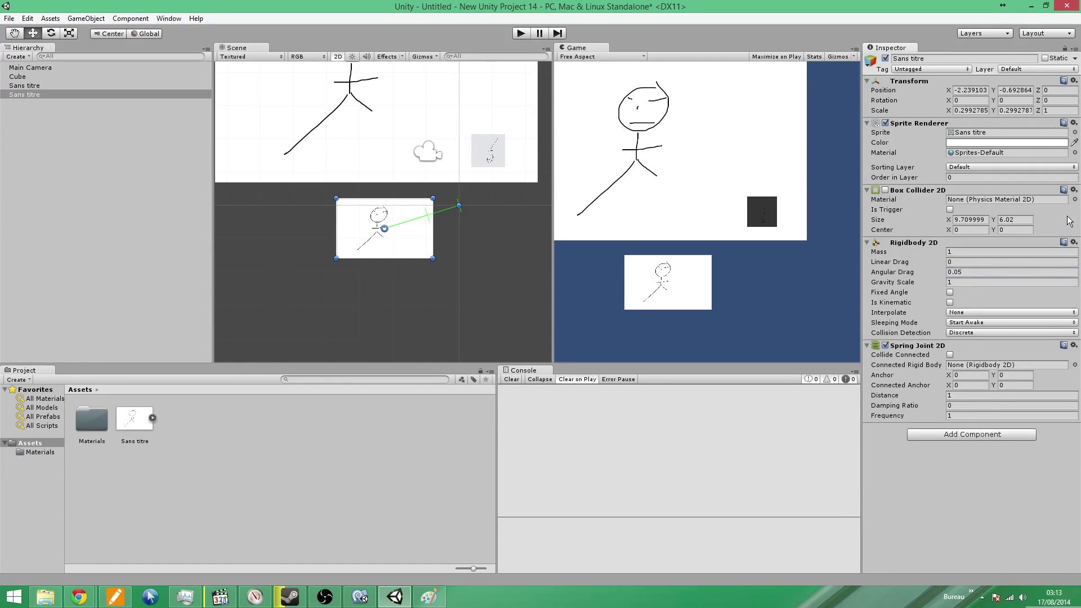
left_click(1074, 190)
left_click(1017, 217)
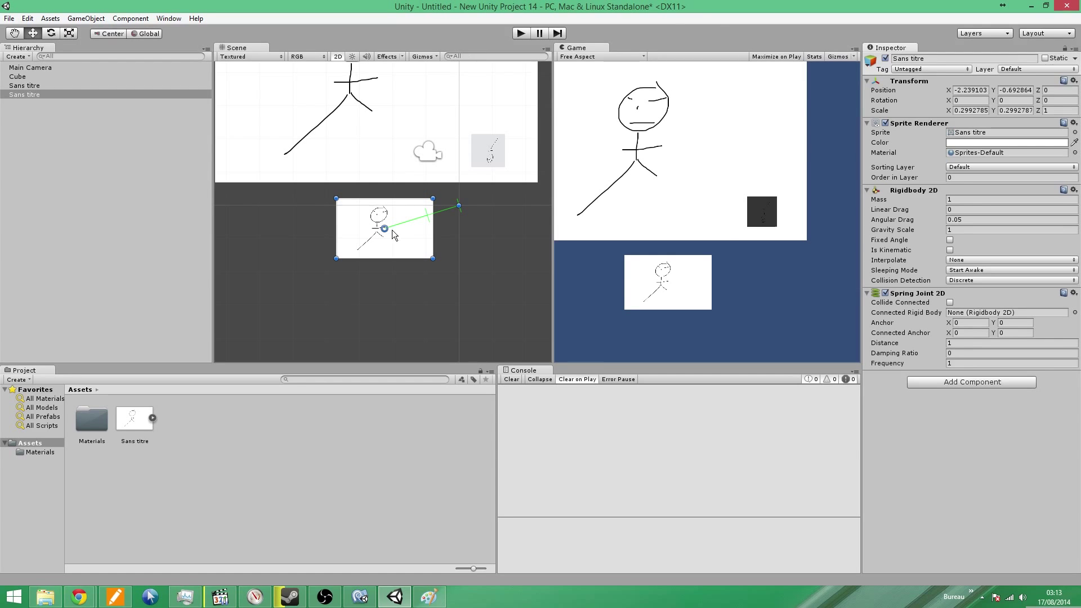
Move the small sprite to about X -2.27, Y -1.47 and the spring joint's connected anchor to about X -0.10, Y 0.10
left_click_drag(390, 231, 410, 290)
left_click_drag(459, 206, 457, 201)
Play the game, pull the small sprite away from its anchor to test the spring joint, and stop the run
left_click(520, 34)
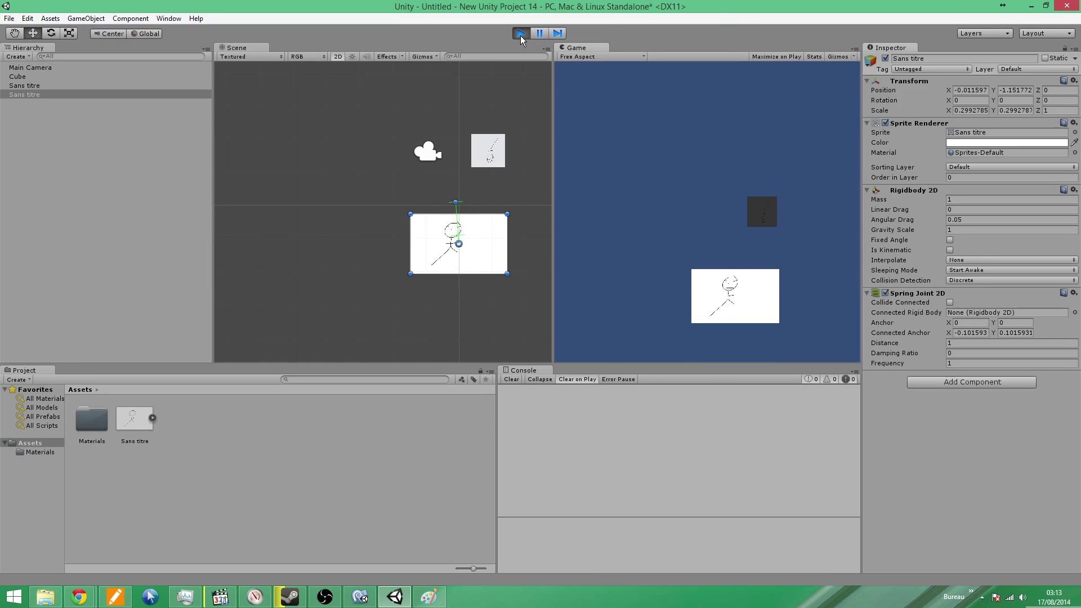
left_click_drag(445, 248, 293, 313)
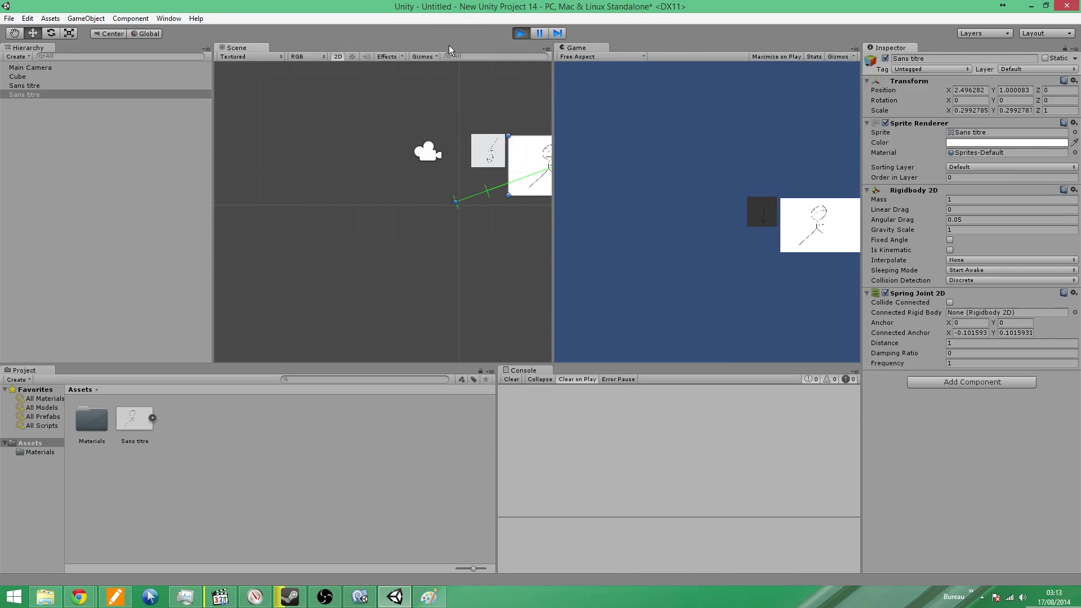
left_click(521, 33)
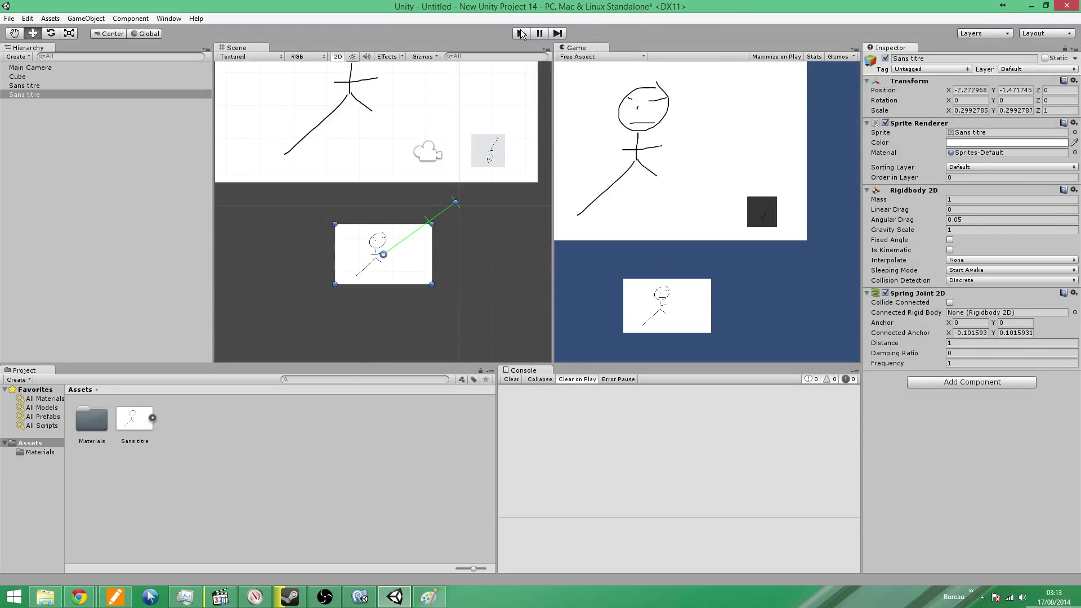
Remove the Spring Joint 2D from the small sprite and add a Distance Joint 2D in its place
left_click(1074, 293)
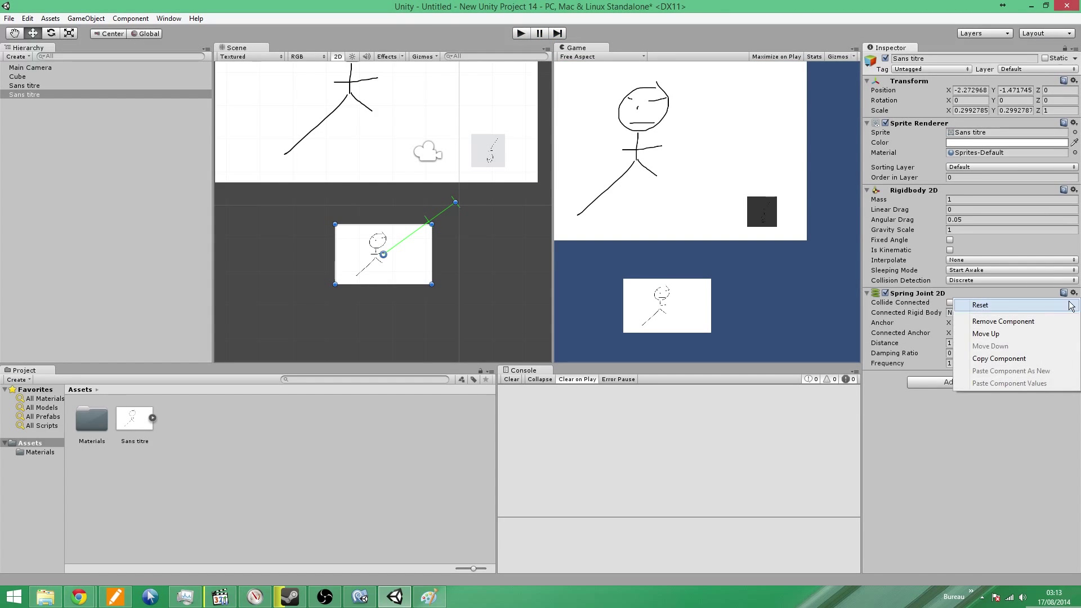
left_click(1038, 320)
left_click(978, 300)
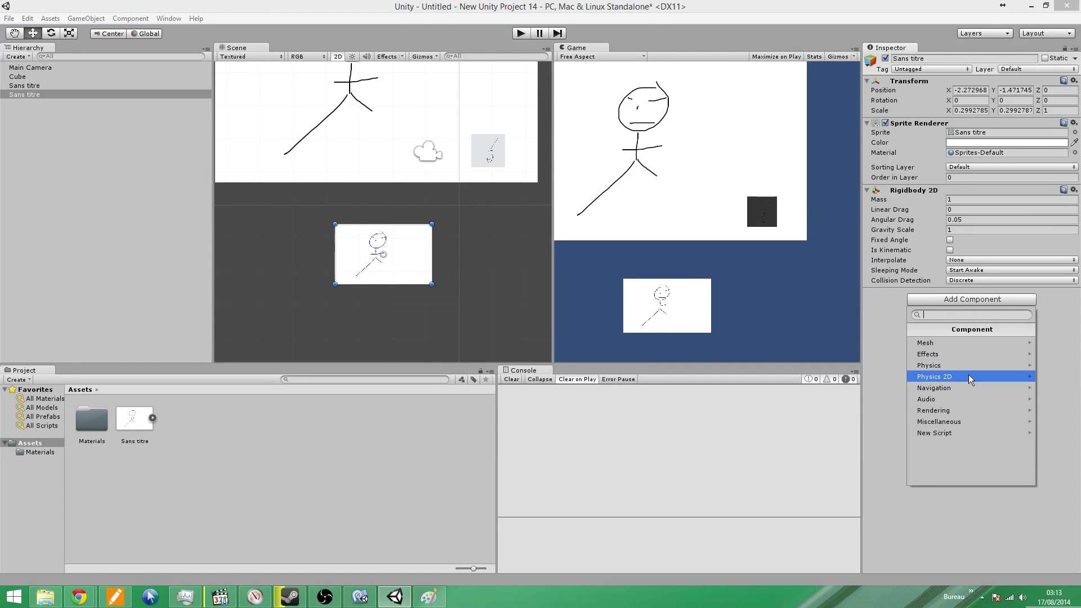
left_click(969, 375)
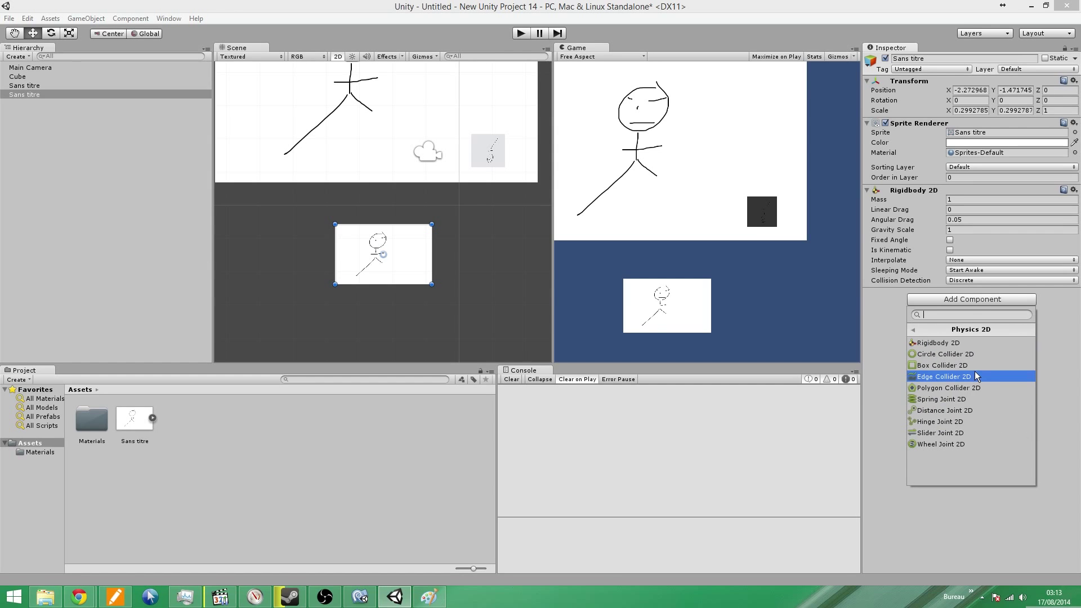
left_click(978, 407)
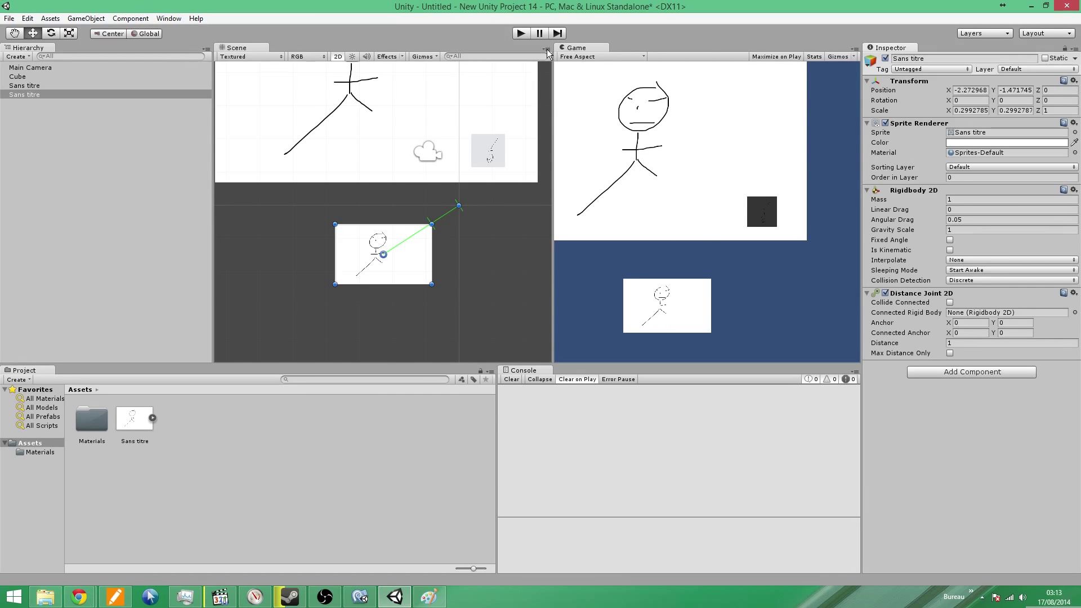
Play the game, pull the small sprite around its anchor to test the distance joint, and stop the run
left_click(520, 35)
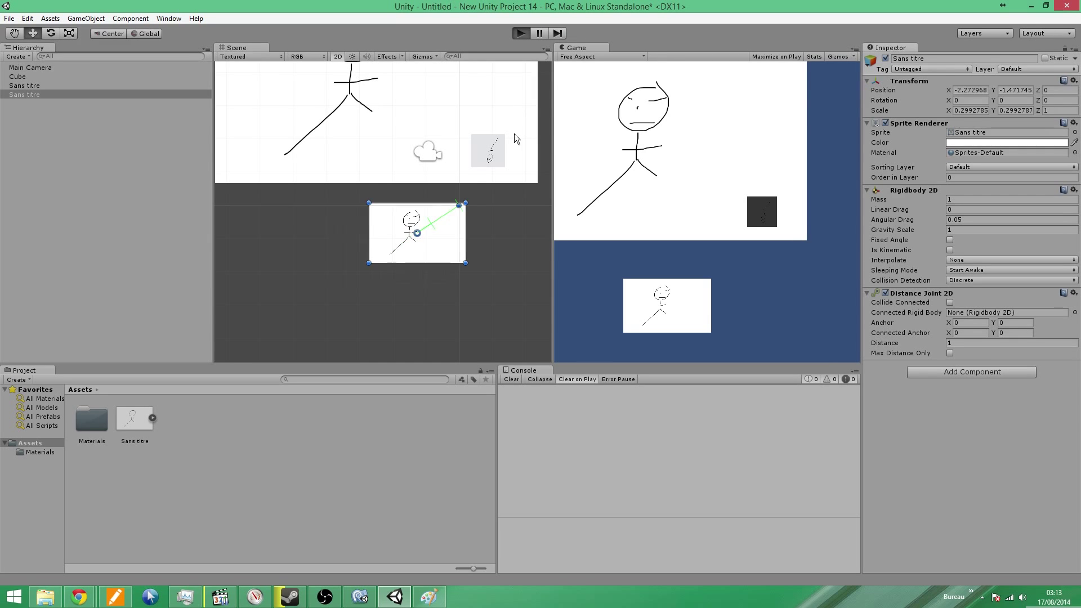
left_click_drag(430, 244, 421, 165)
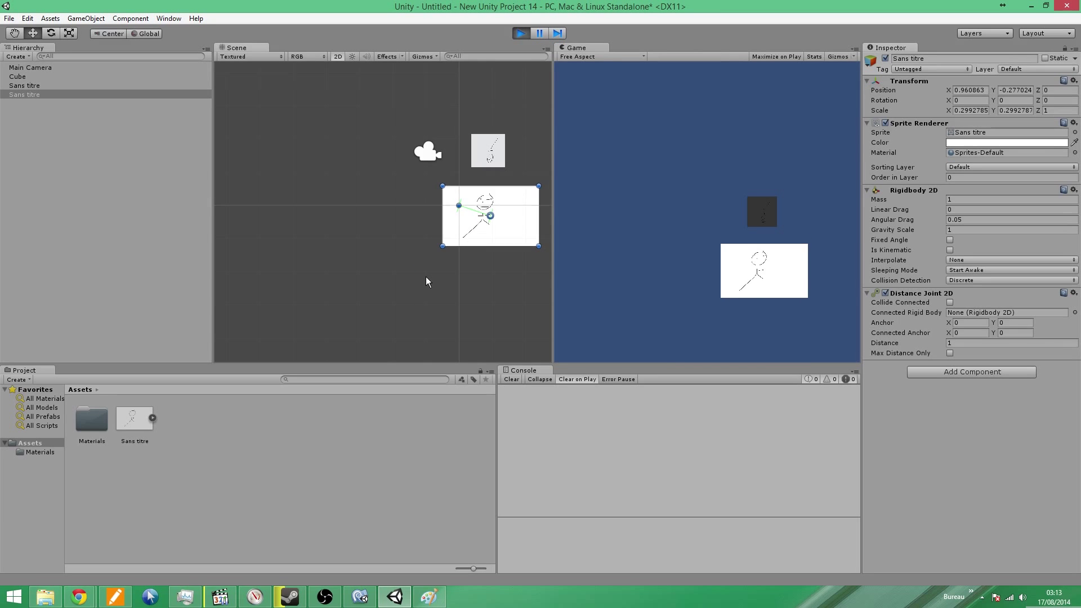
left_click(515, 36)
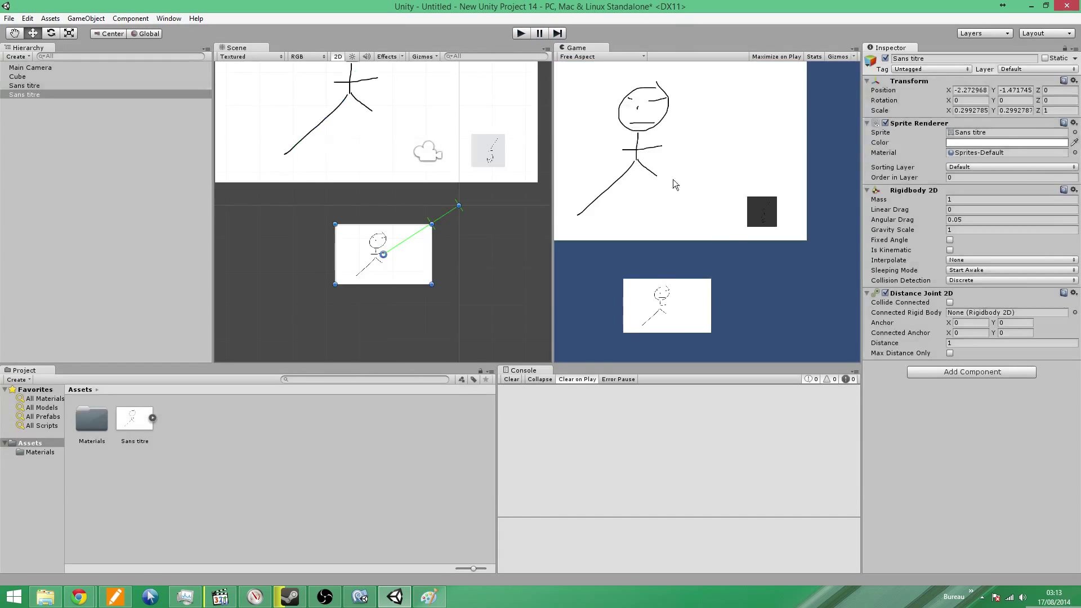
Add a Wheel Joint 2D to the small sprite and disable its Distance Joint 2D
left_click(979, 372)
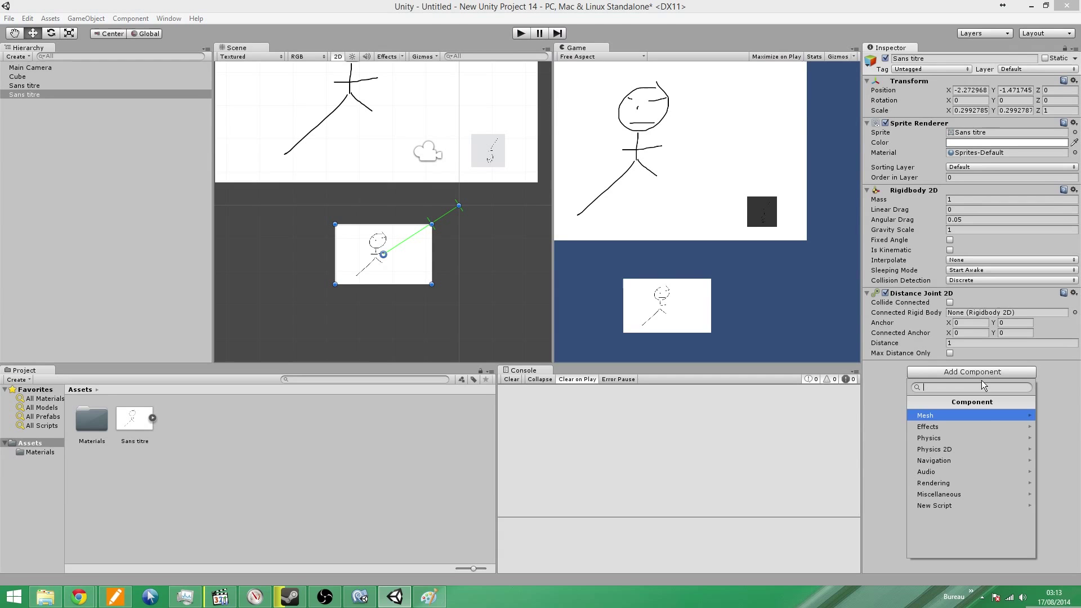
left_click(978, 447)
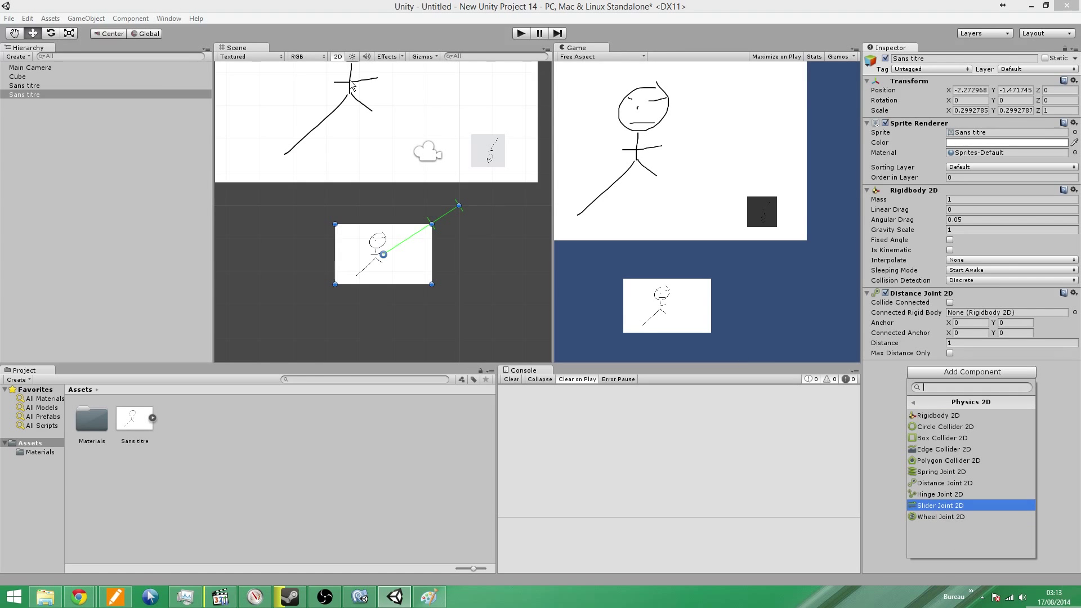
left_click(924, 516)
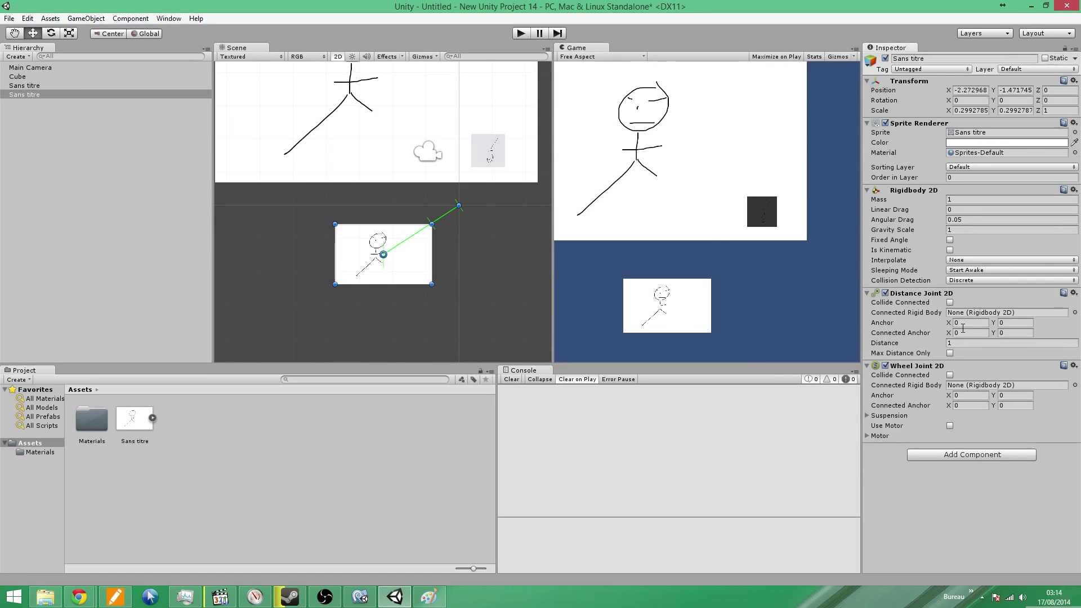
left_click(885, 293)
Test the wheel joint in a short play run and disable the Wheel Joint 2D
left_click(529, 36)
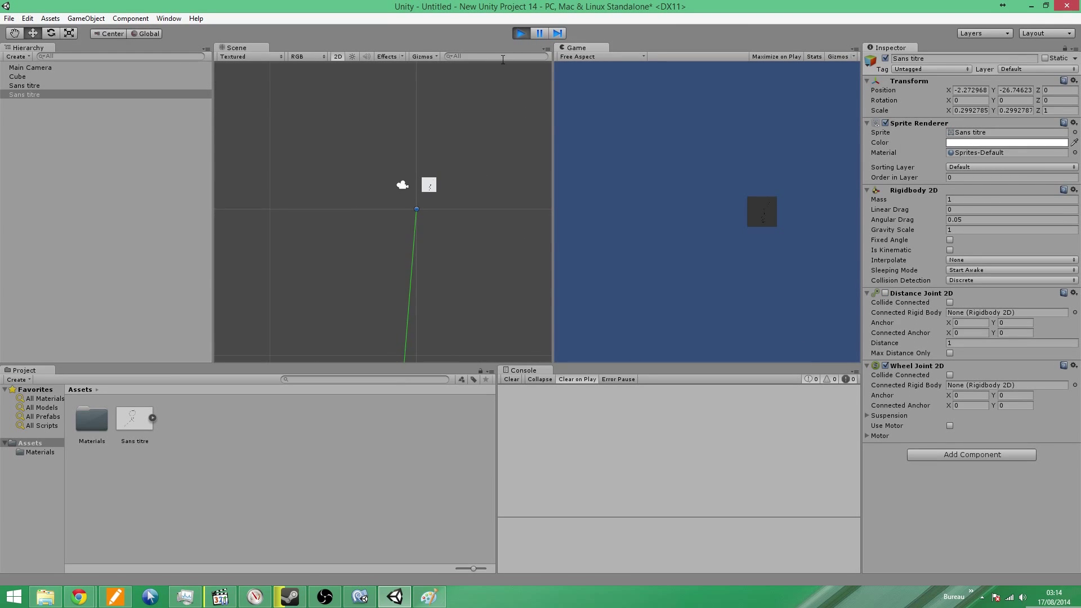
left_click(529, 33)
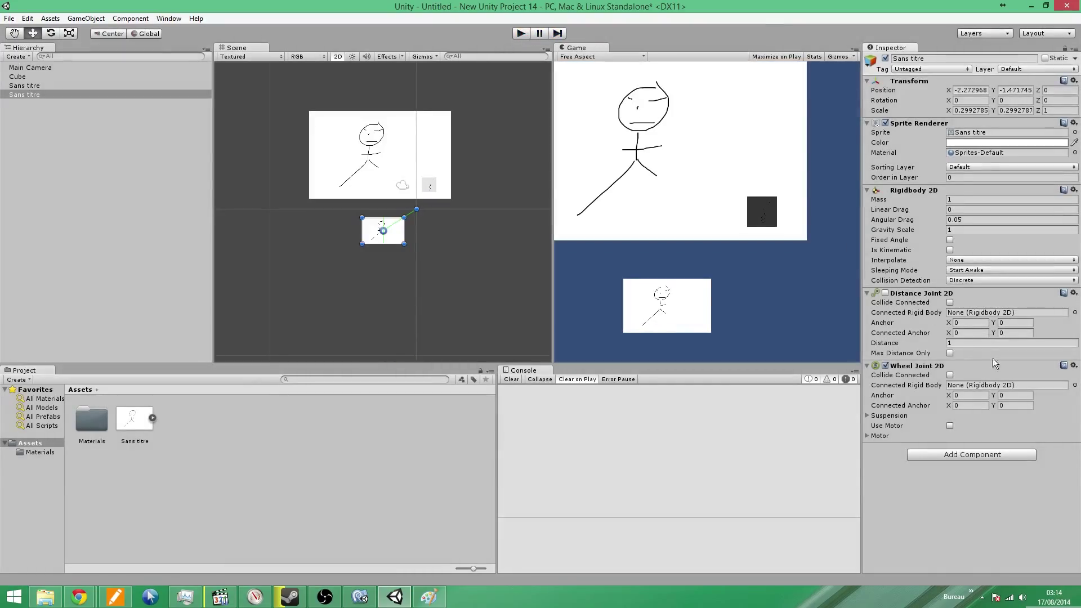
left_click(883, 366)
left_click(1006, 458)
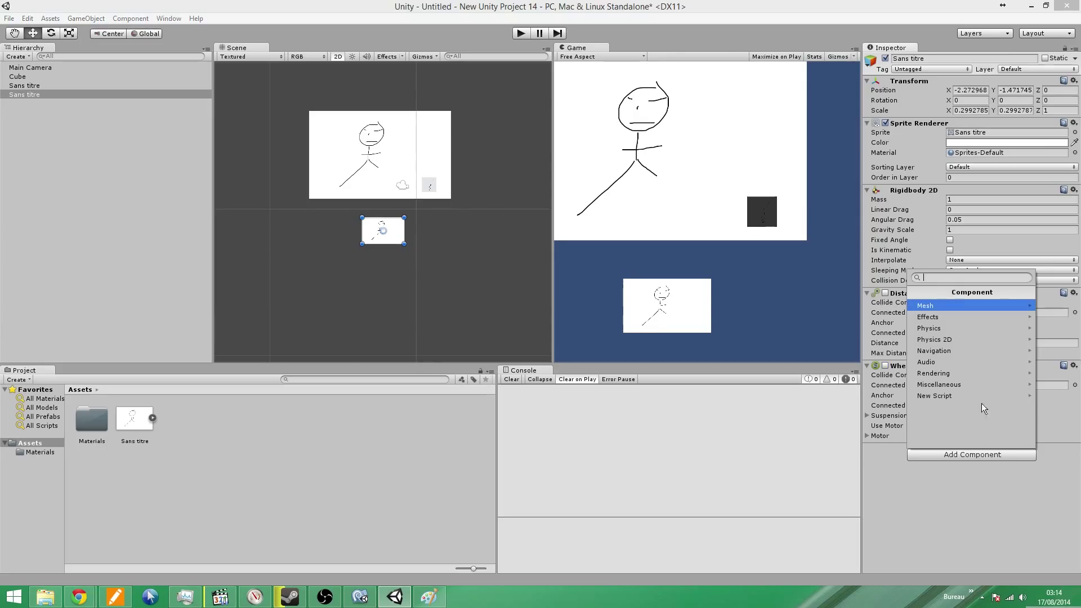
left_click(951, 338)
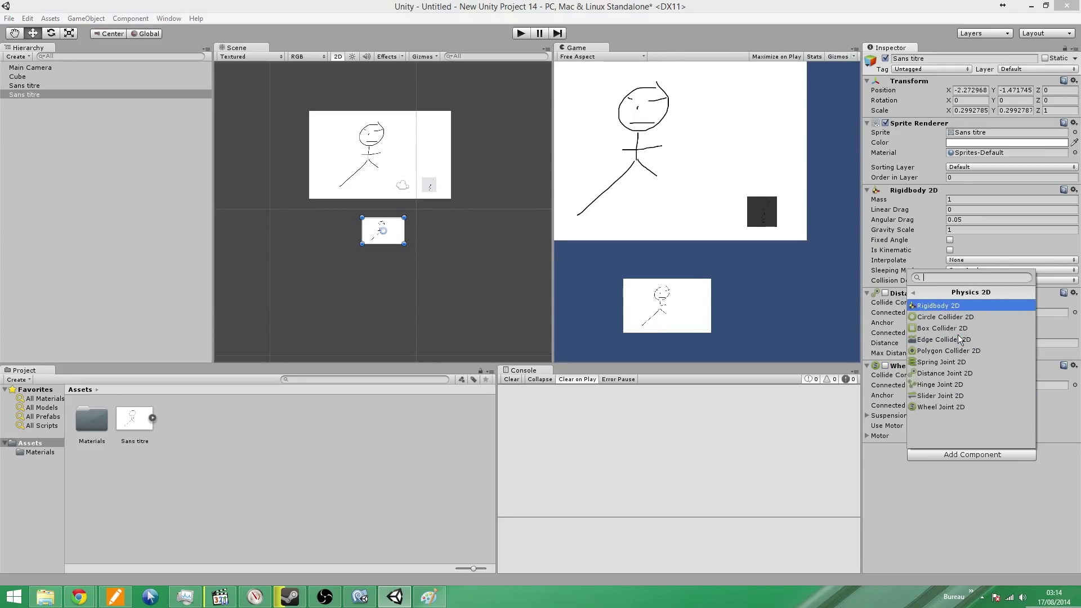
left_click(903, 556)
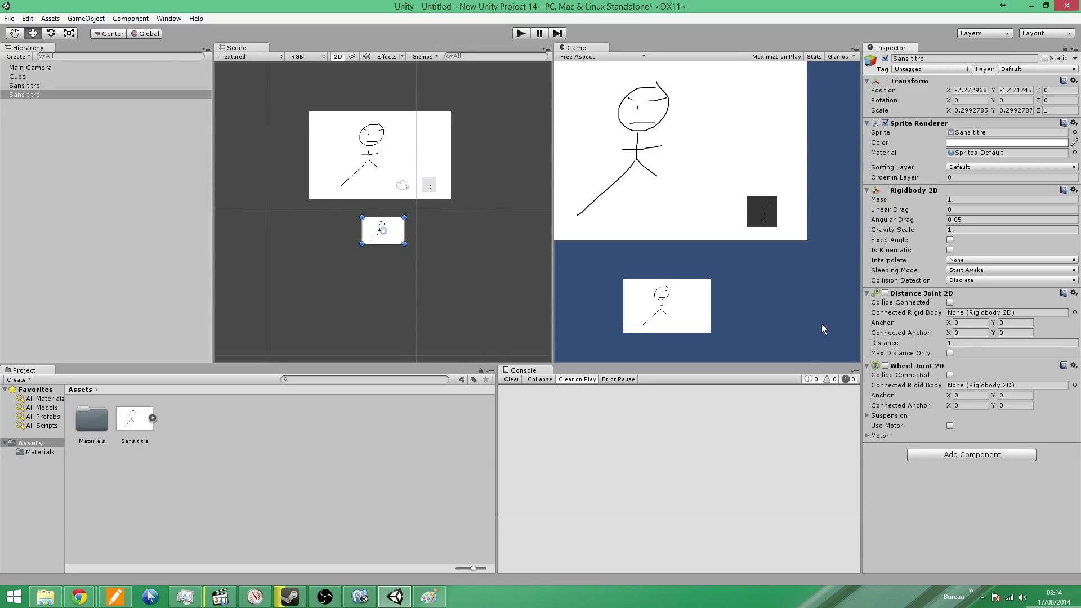
left_click(954, 457)
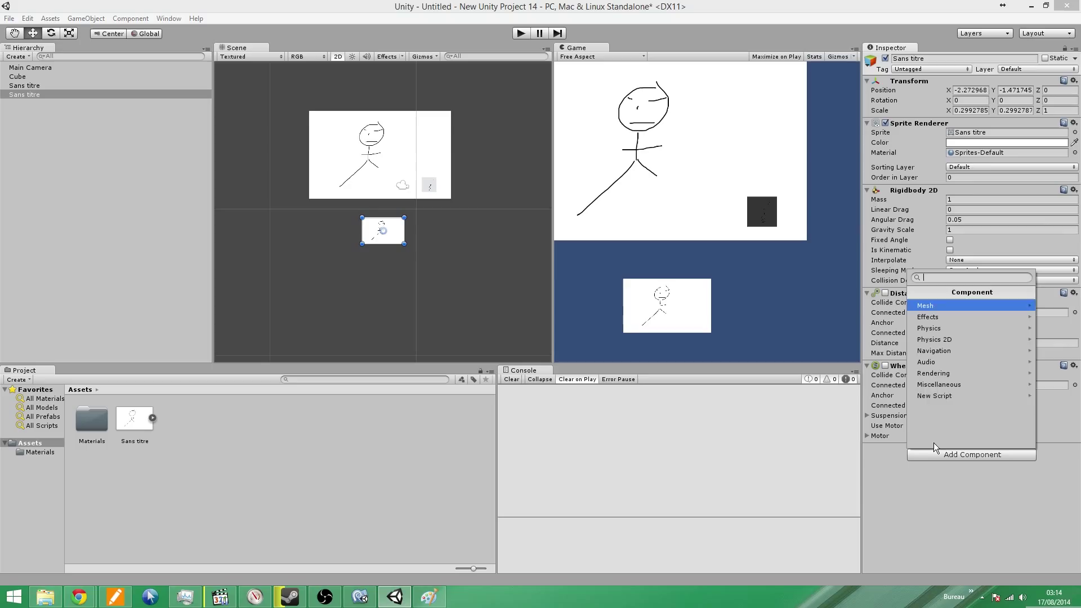
left_click(937, 342)
left_click(935, 298)
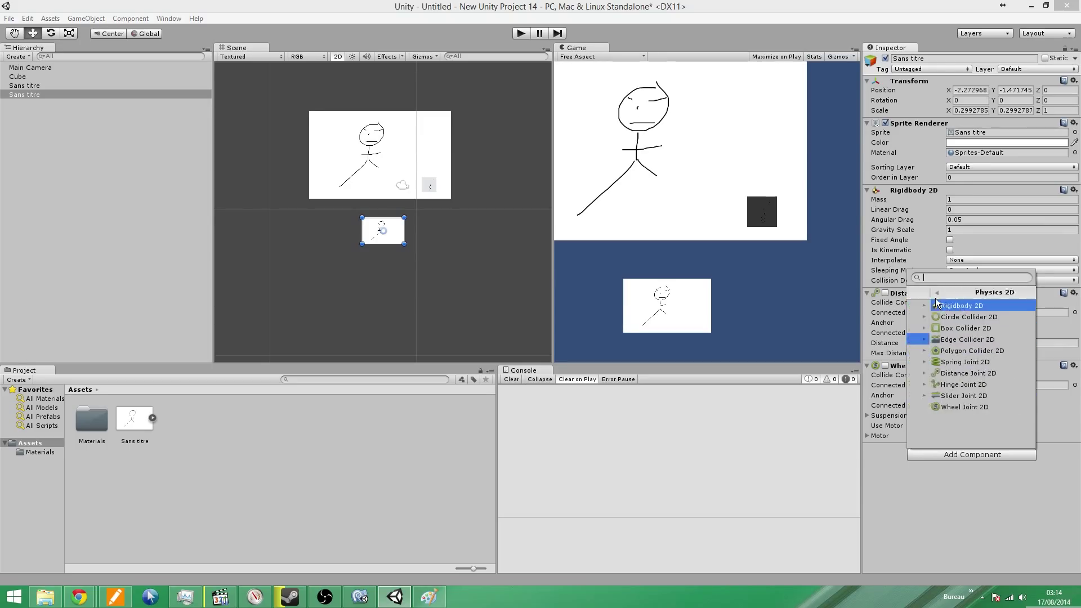
left_click(936, 329)
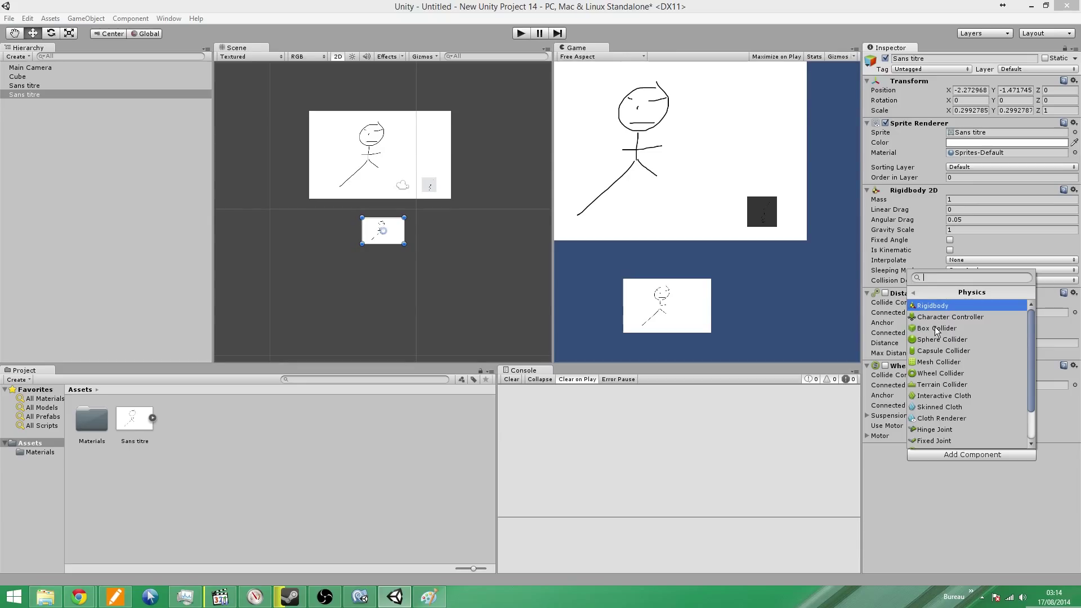
left_click(936, 294)
left_click(942, 339)
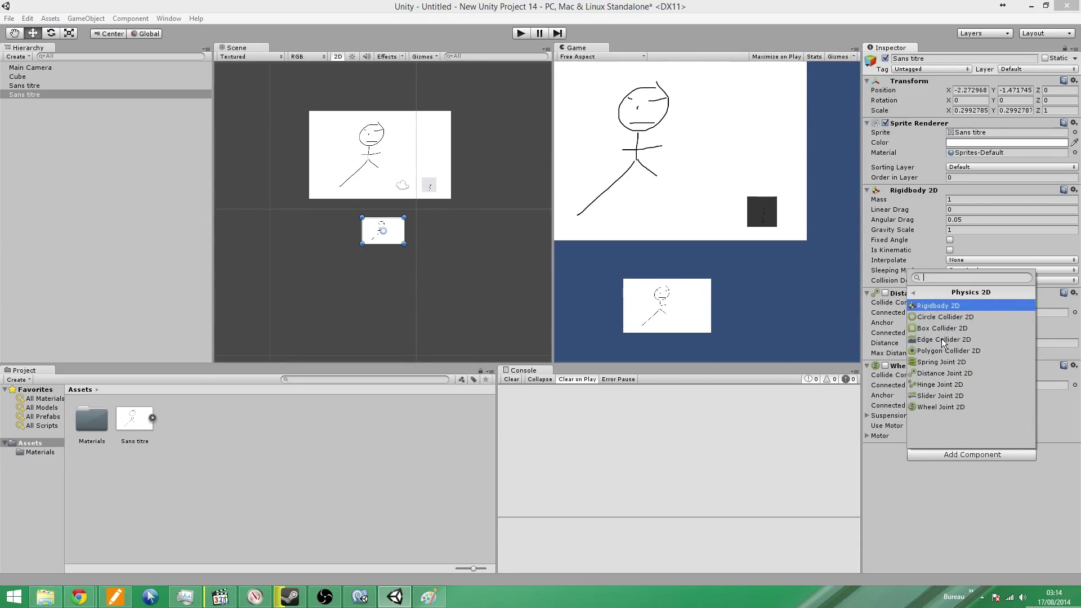
left_click(933, 292)
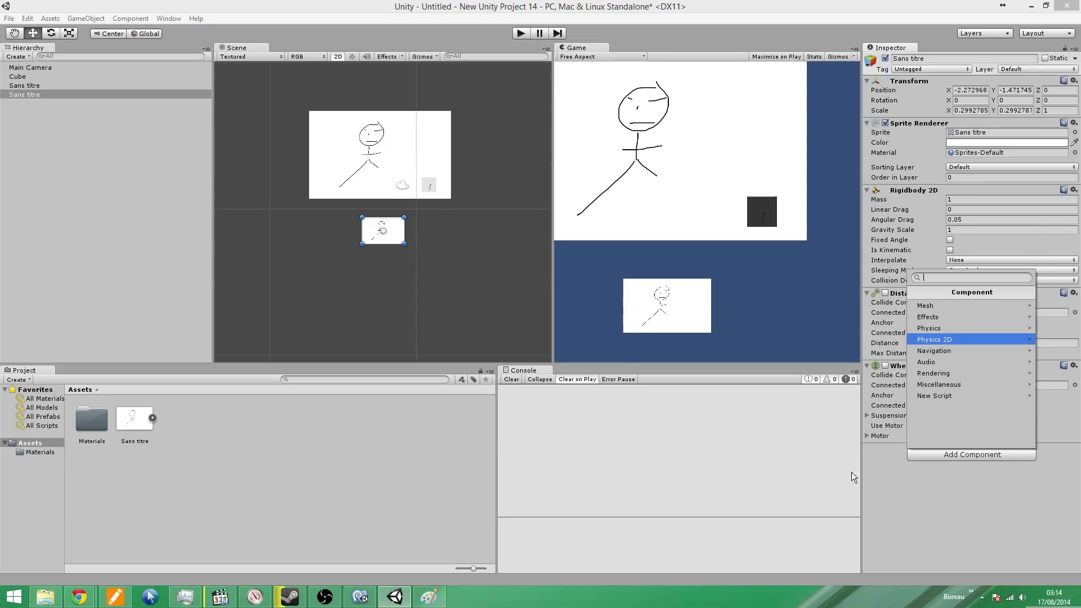
left_click(879, 527)
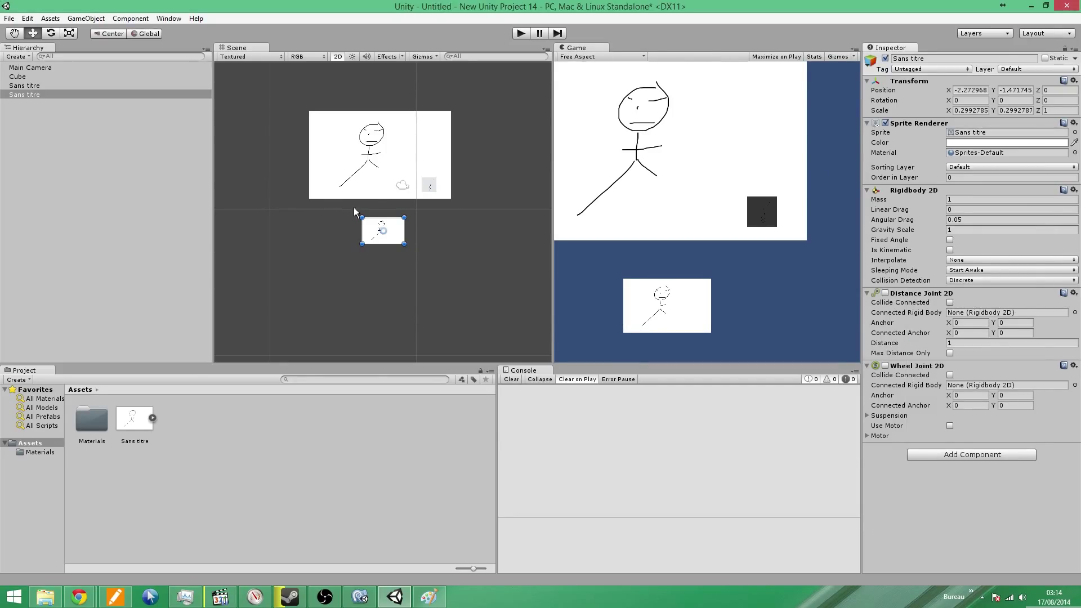
left_click(331, 146)
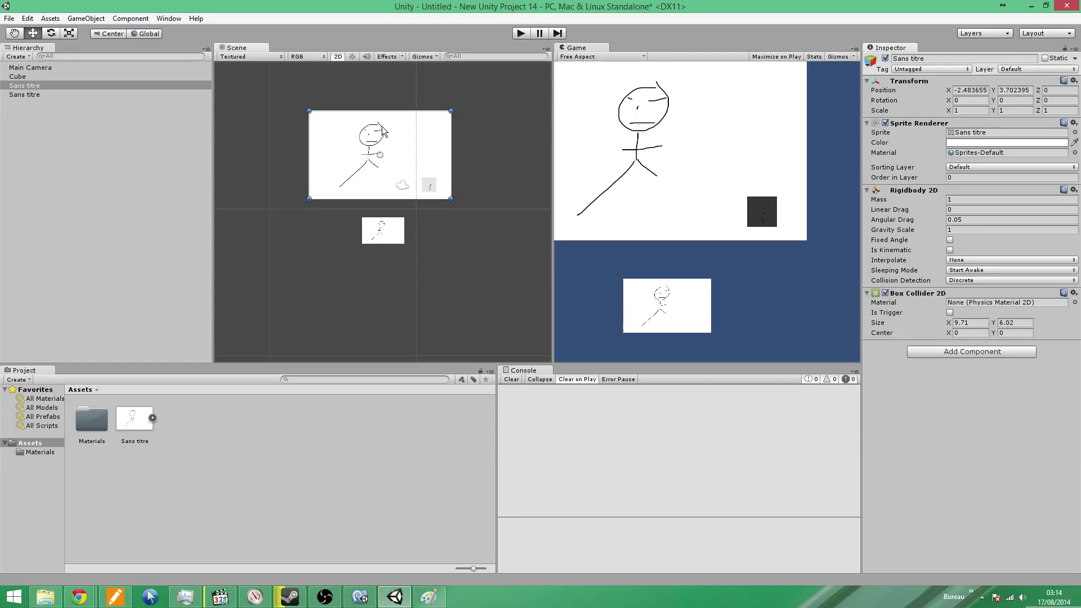
Remove the Wheel Joint 2D, Distance Joint 2D and Rigidbody 2D components from the small sprite
left_click(399, 232)
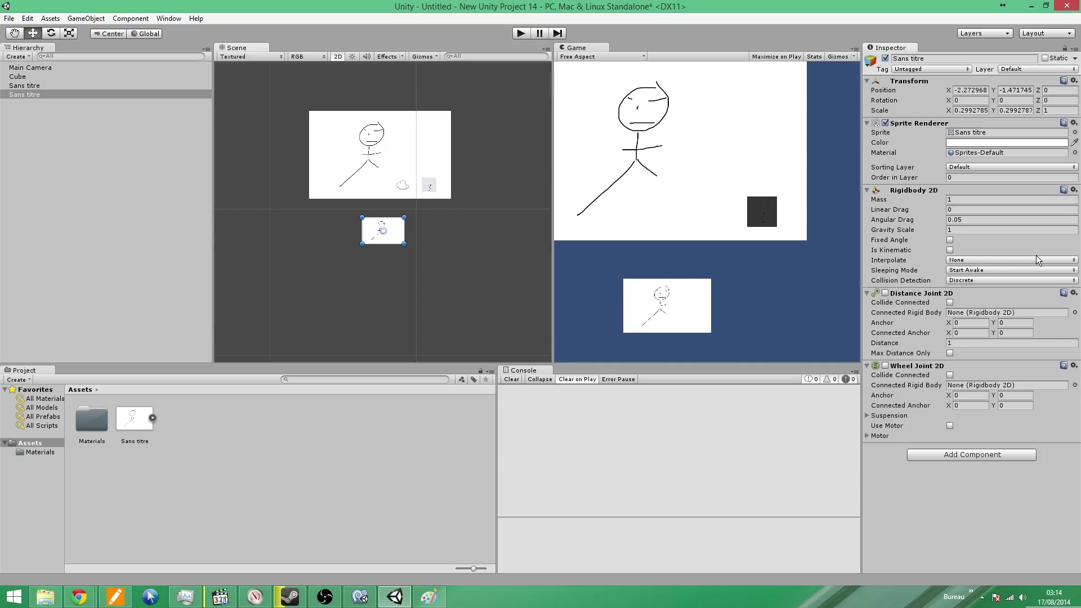
left_click(1074, 190)
left_click(1014, 218)
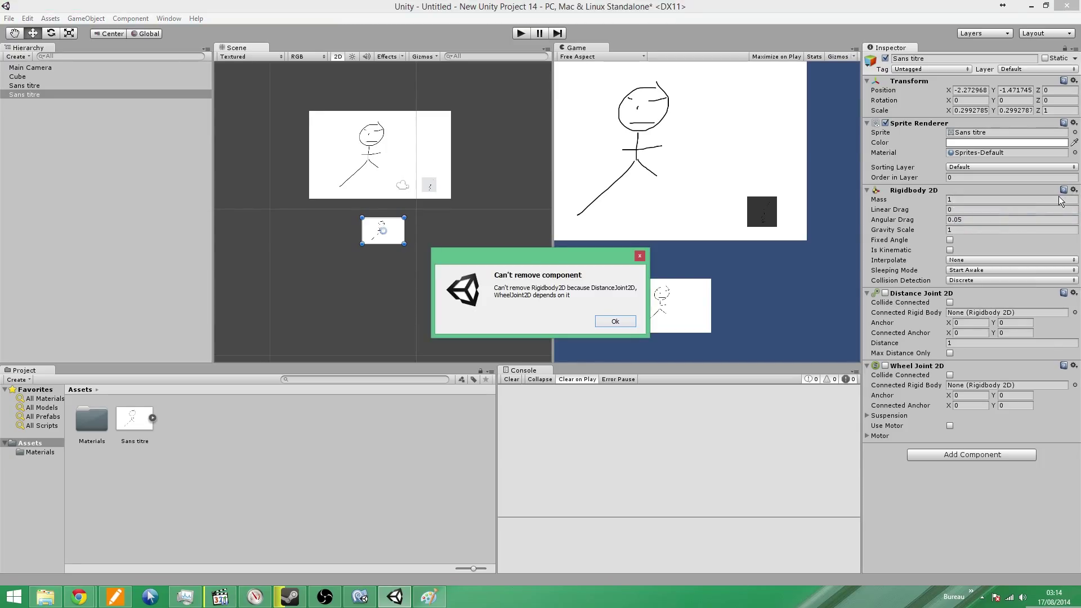
left_click(613, 322)
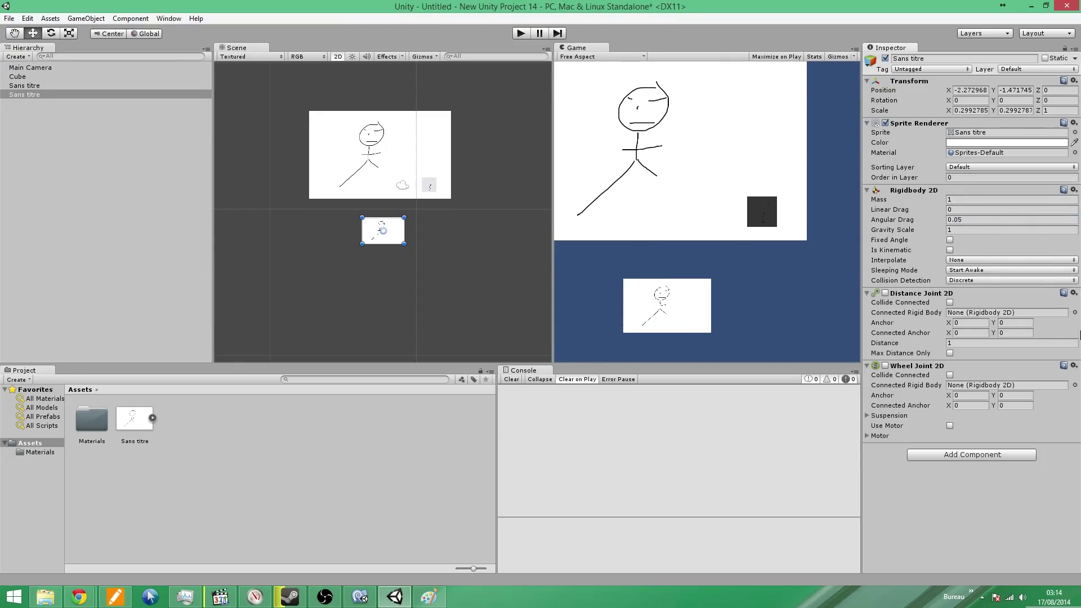
left_click(1074, 366)
left_click(1014, 394)
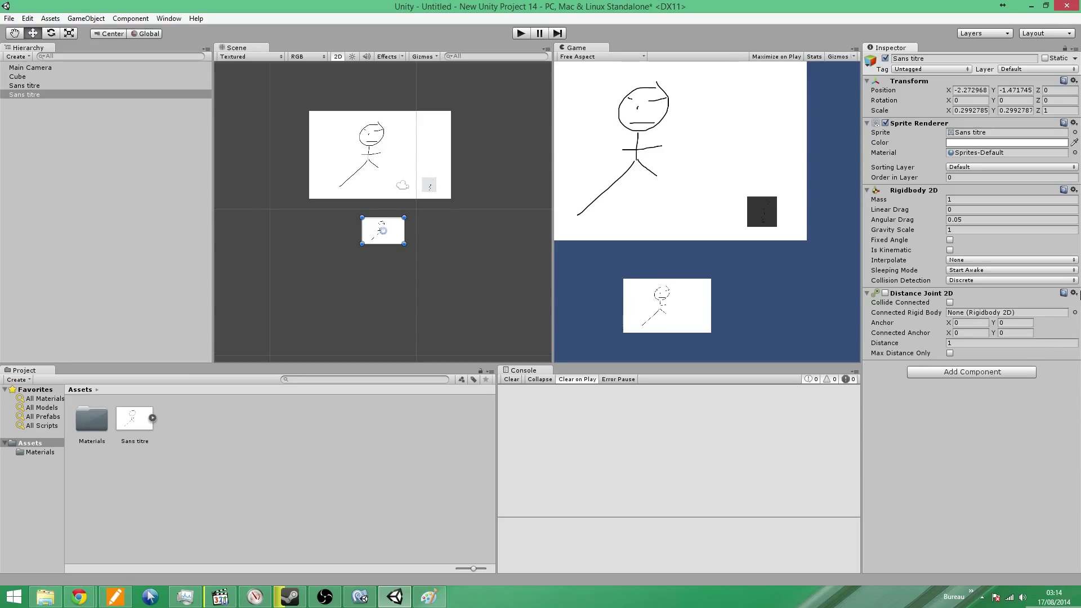
left_click(1074, 293)
left_click(1029, 322)
left_click(1074, 190)
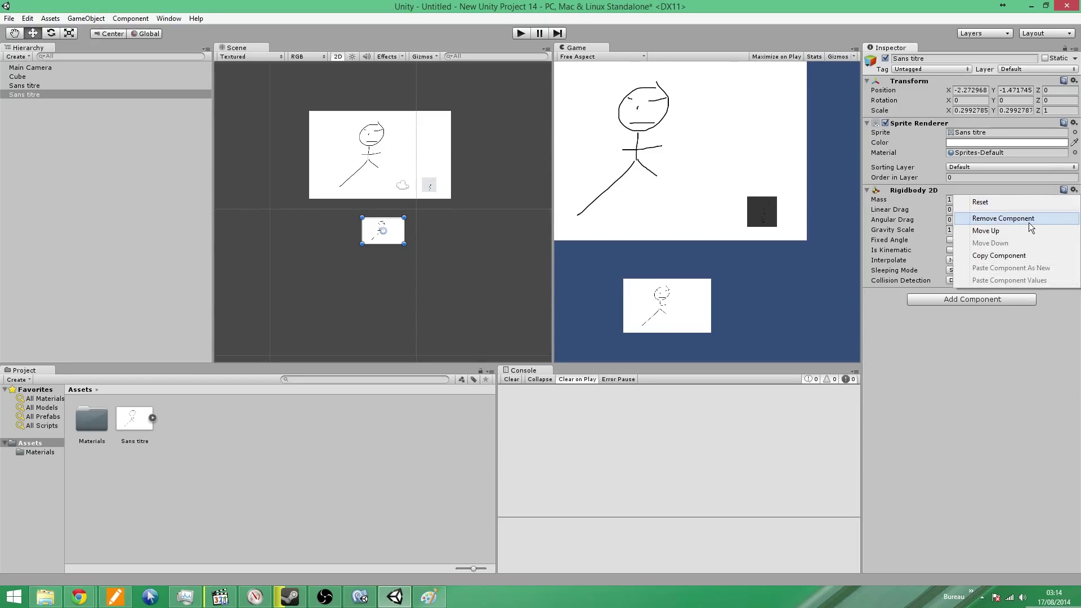
left_click(1008, 219)
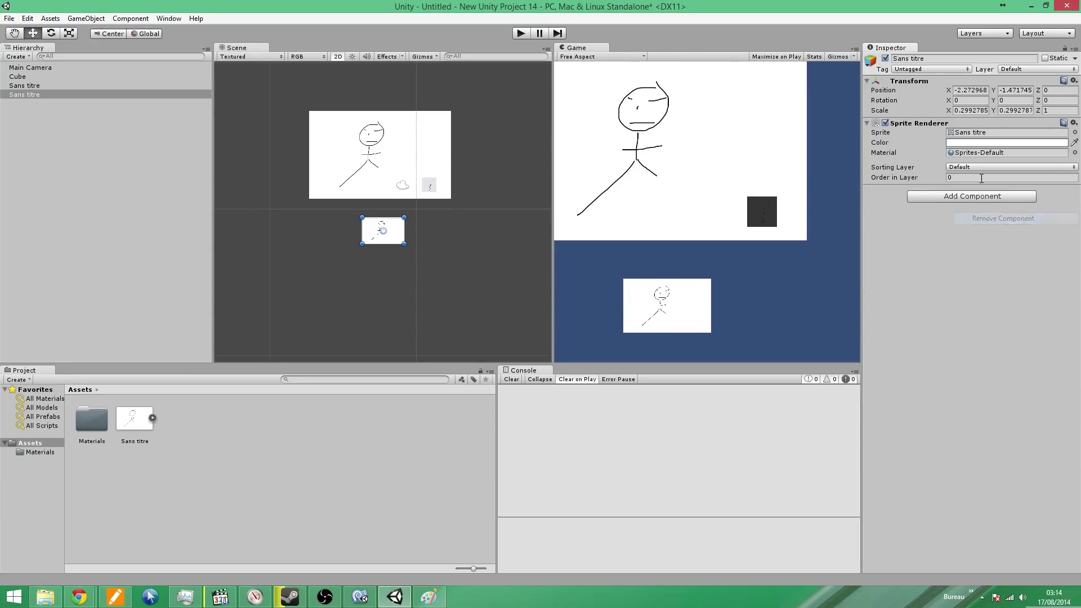
Add a Box Collider 2D component to the small sprite
left_click(960, 197)
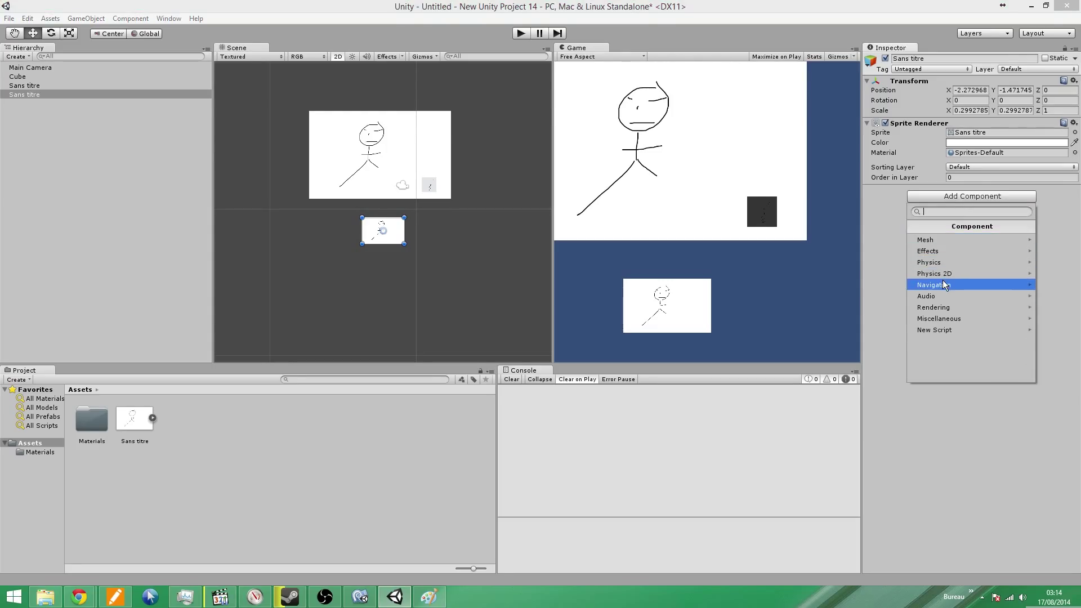
left_click(946, 274)
left_click(956, 262)
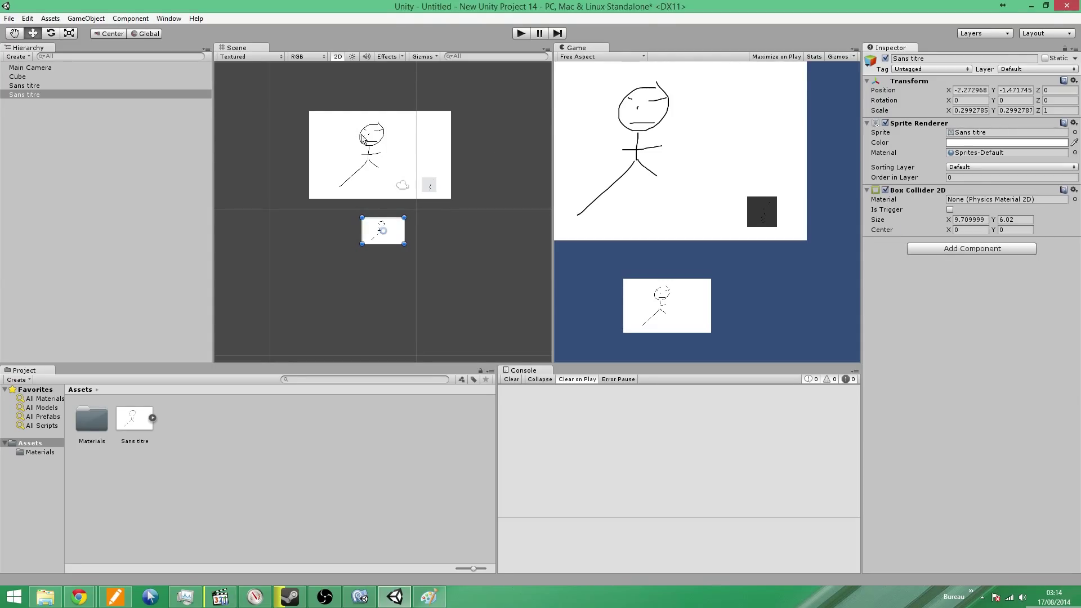
Remove the Rigidbody 2D from the large sprite and test the scene in a short play run
left_click(379, 149)
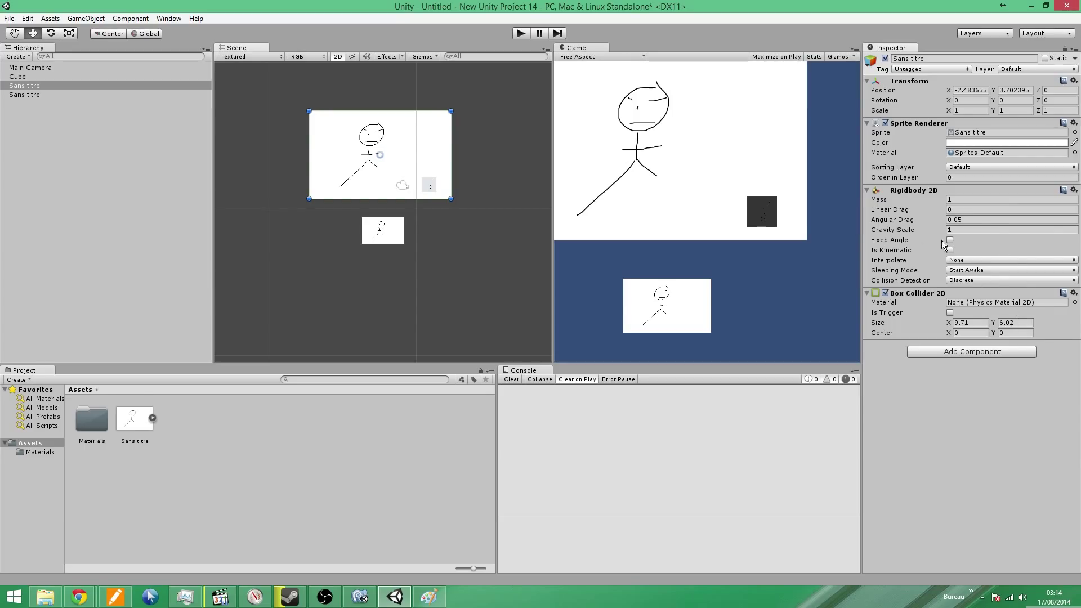
left_click(1074, 190)
left_click(1039, 219)
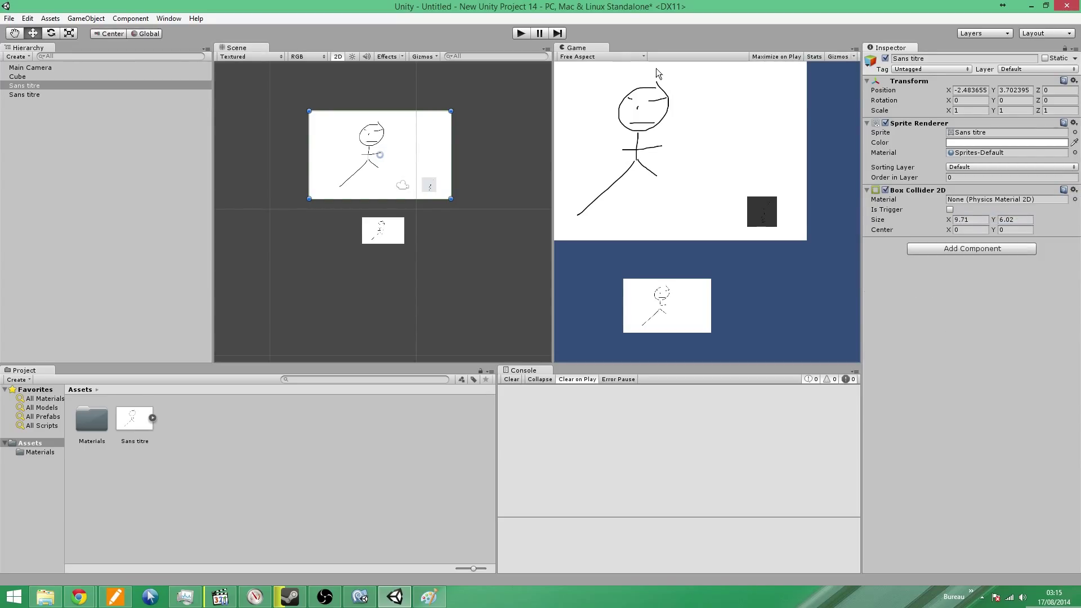
left_click(521, 34)
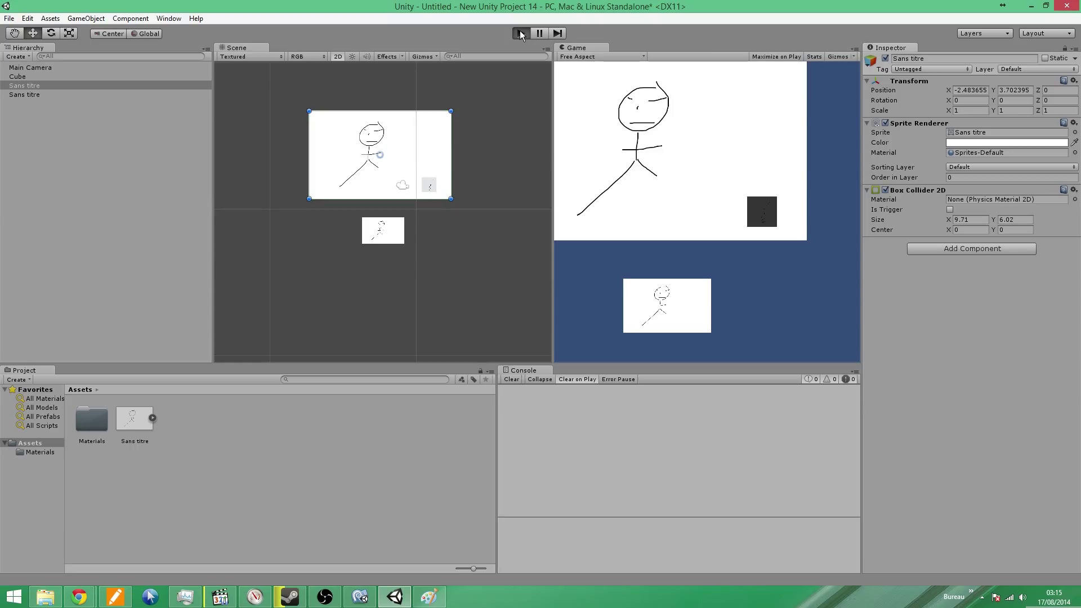
left_click(521, 34)
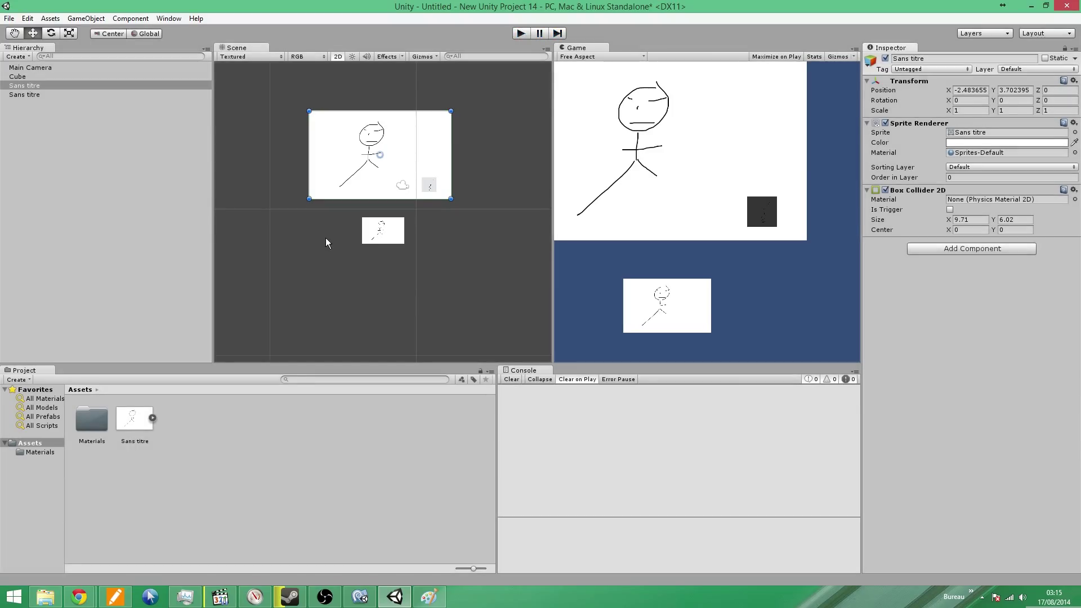
Play the game, add a Rigidbody 2D to the large sprite during the run, and stop it
left_click(515, 33)
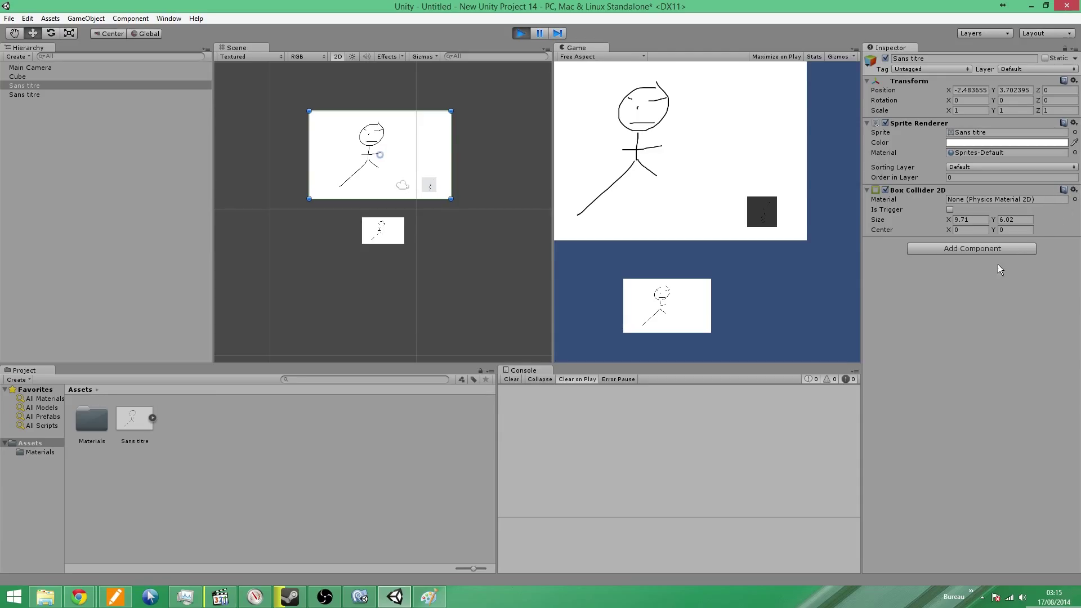
left_click(992, 249)
left_click(954, 323)
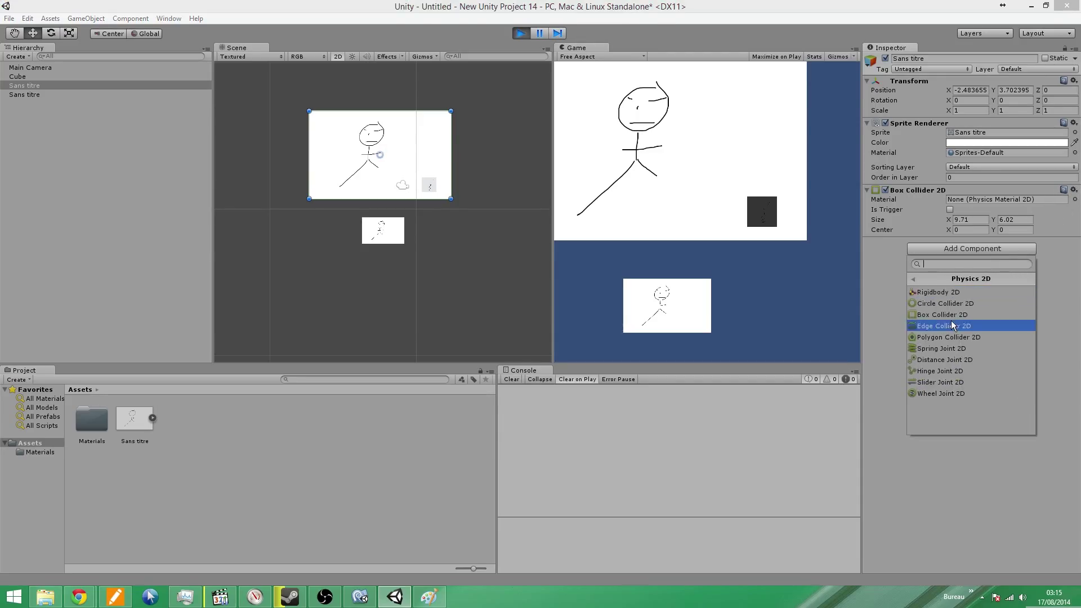
left_click(939, 292)
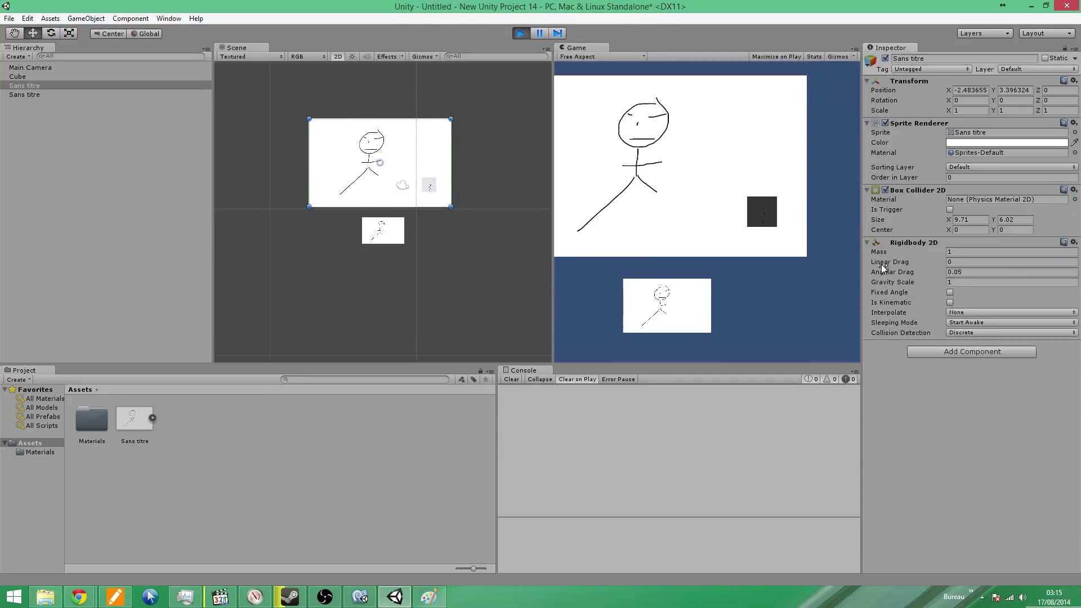
left_click(523, 32)
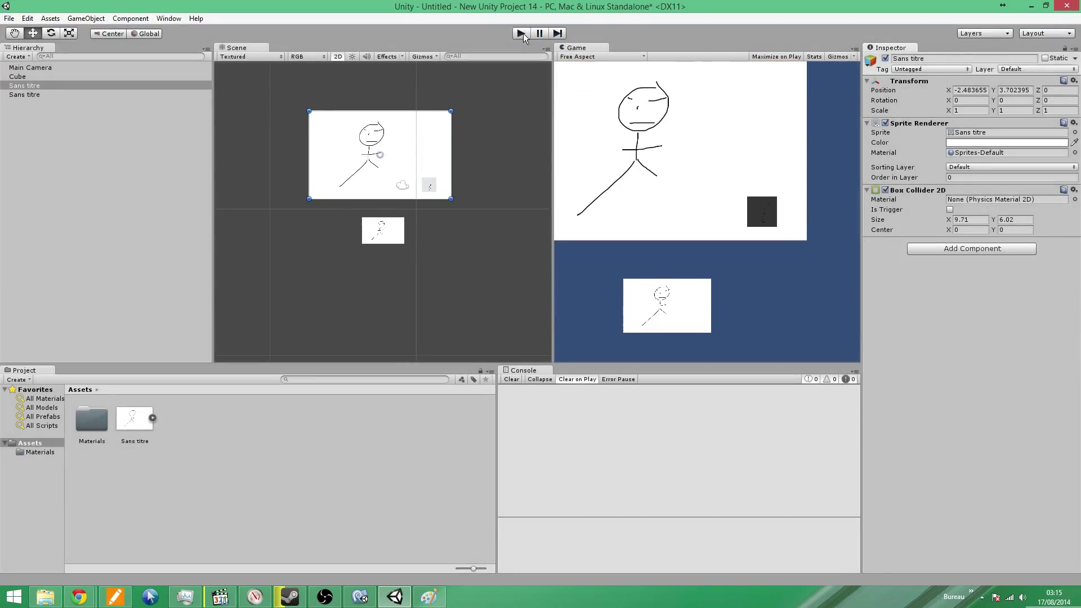
Add a Rigidbody 2D to the large sprite outside play mode and test it in a short run
left_click(944, 245)
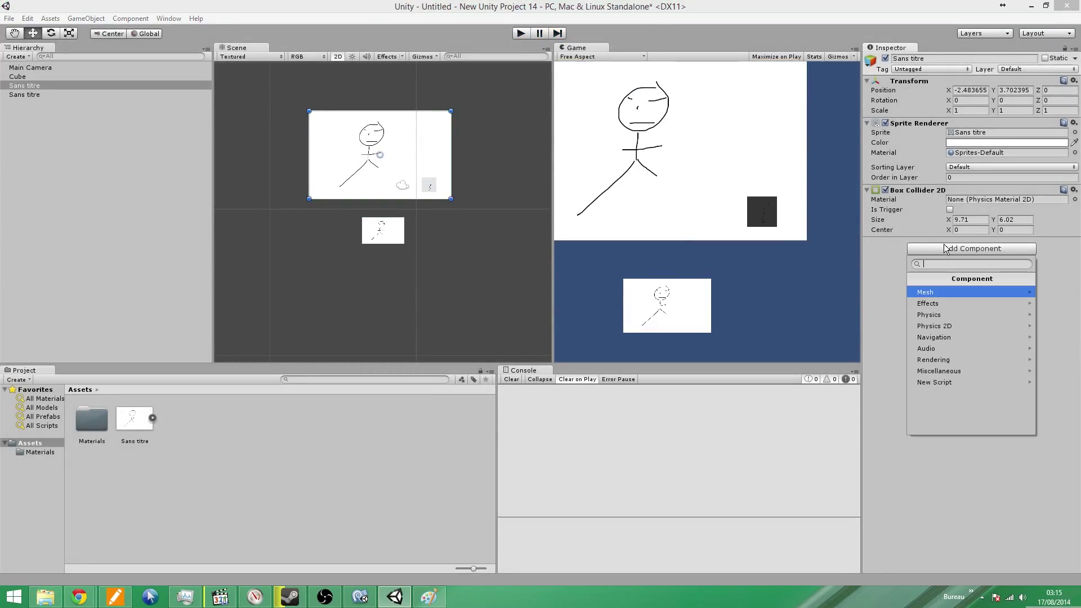
left_click(958, 326)
left_click(940, 294)
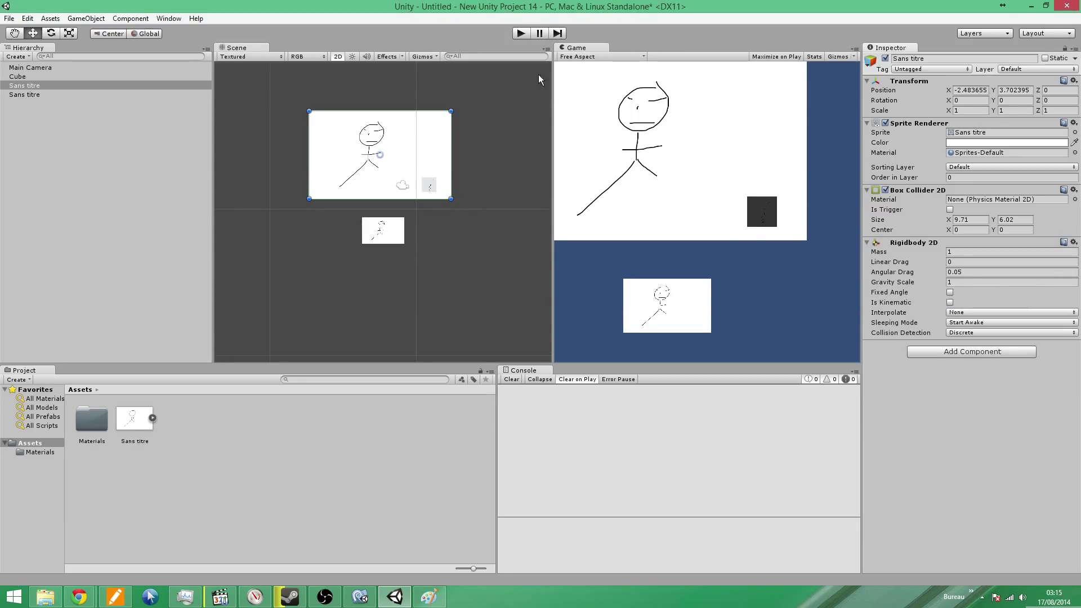
left_click(521, 34)
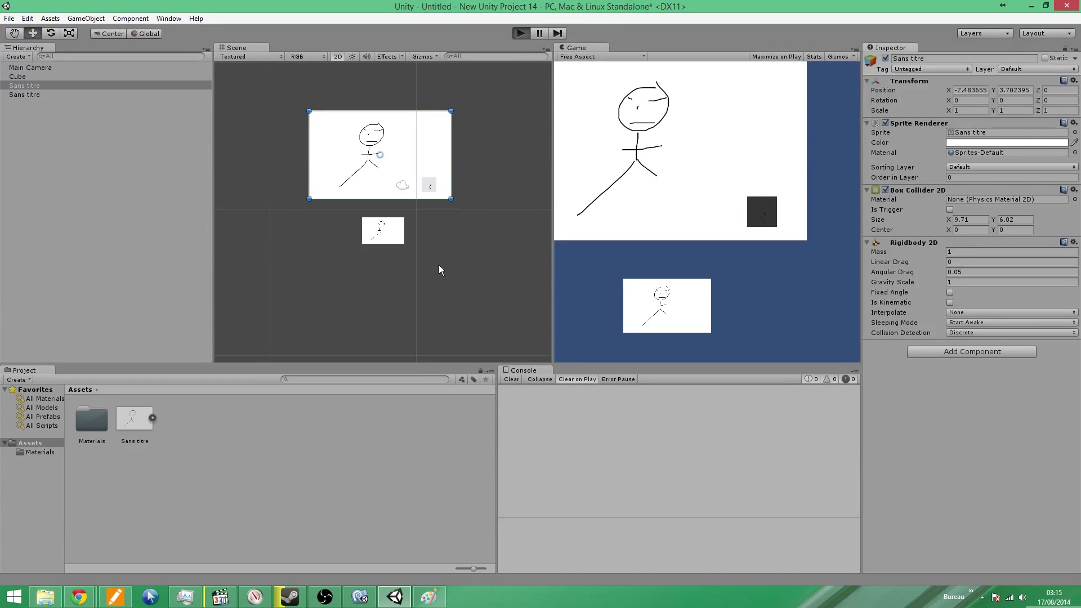
left_click(519, 34)
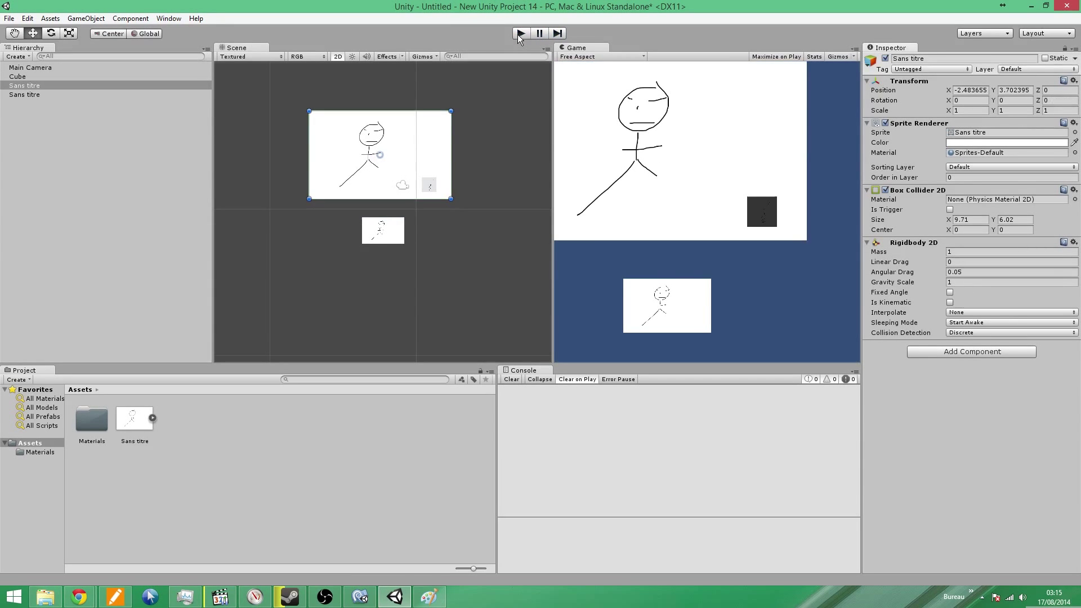
Switch the Scene view to 3D and shift the large sprite toward the camera to about Z -4.15
left_click(338, 56)
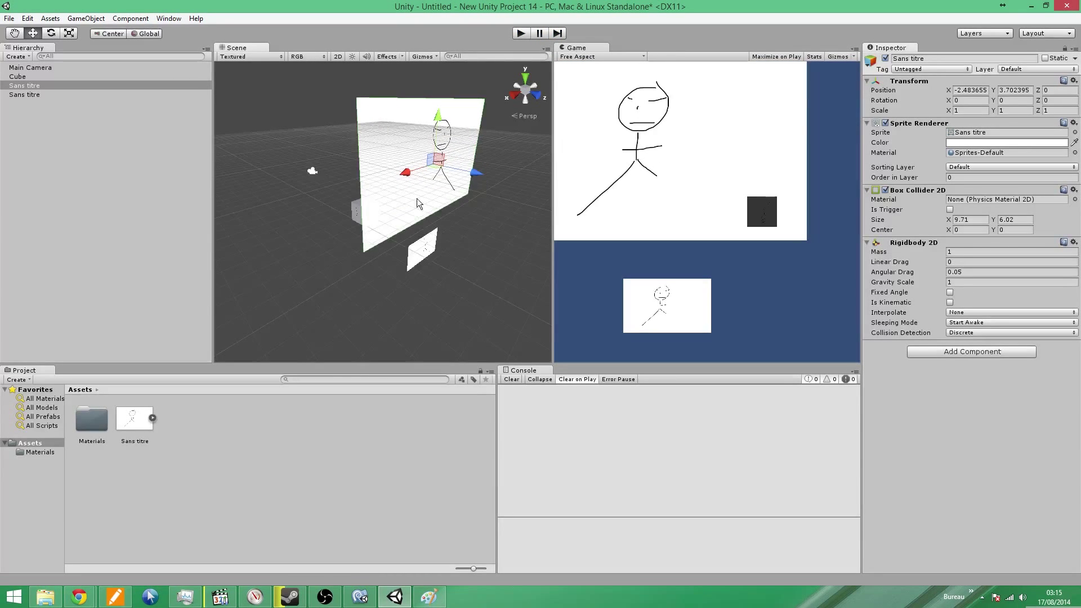
left_click_drag(417, 199, 499, 76, "alt")
left_click(520, 33)
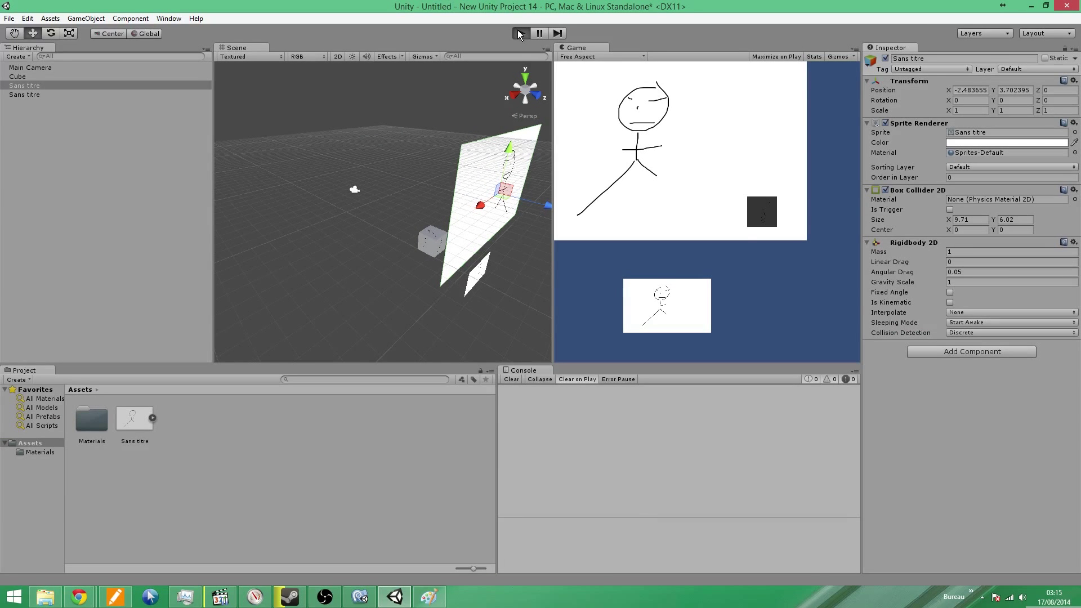
left_click(519, 34)
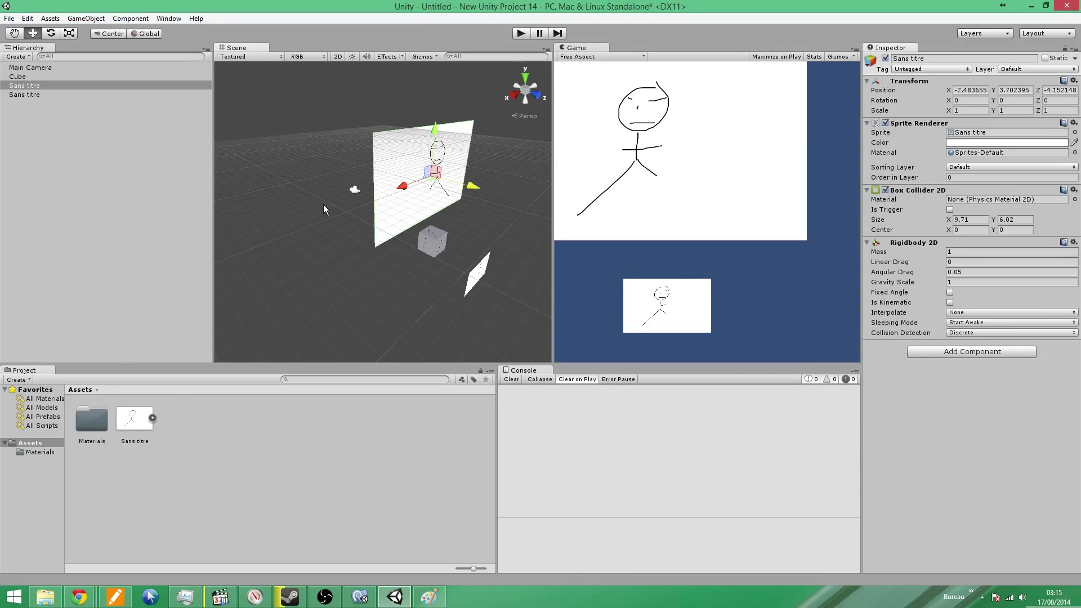
Play the game to test the collision across different depths, move the small sprite to about X 1.01, Z 4.90, and stop the run
right_click_drag(324, 210, 577, 291)
left_click(521, 32)
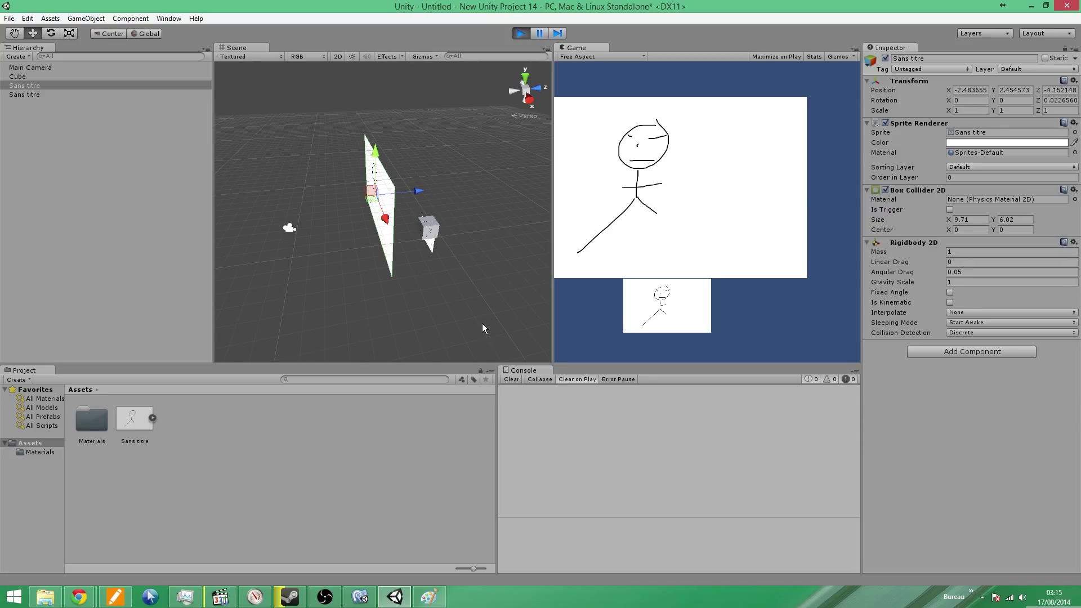
left_click(429, 246)
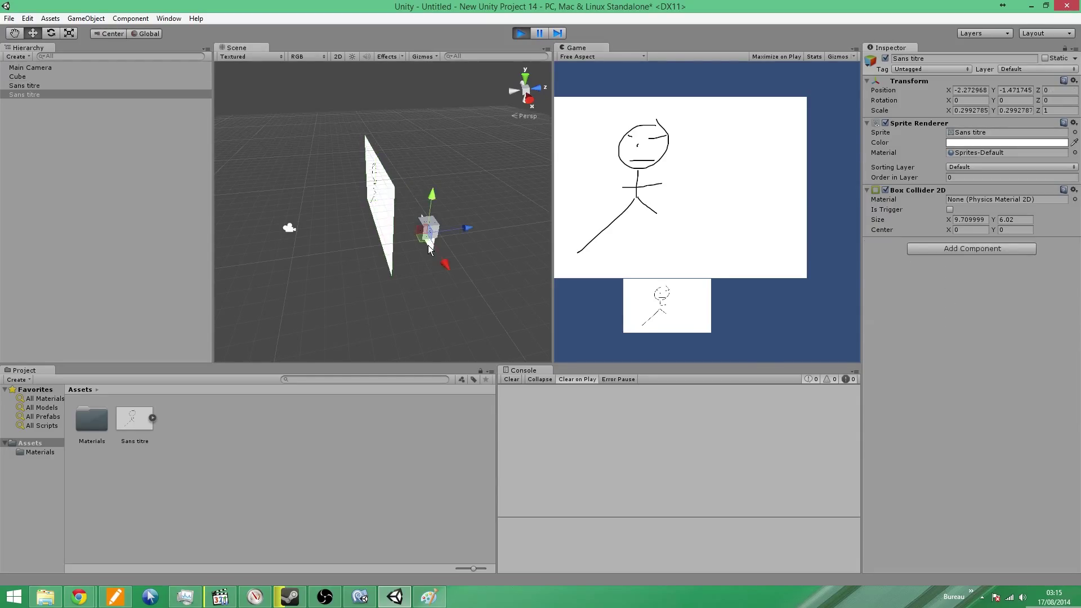
left_click_drag(449, 231, 488, 342)
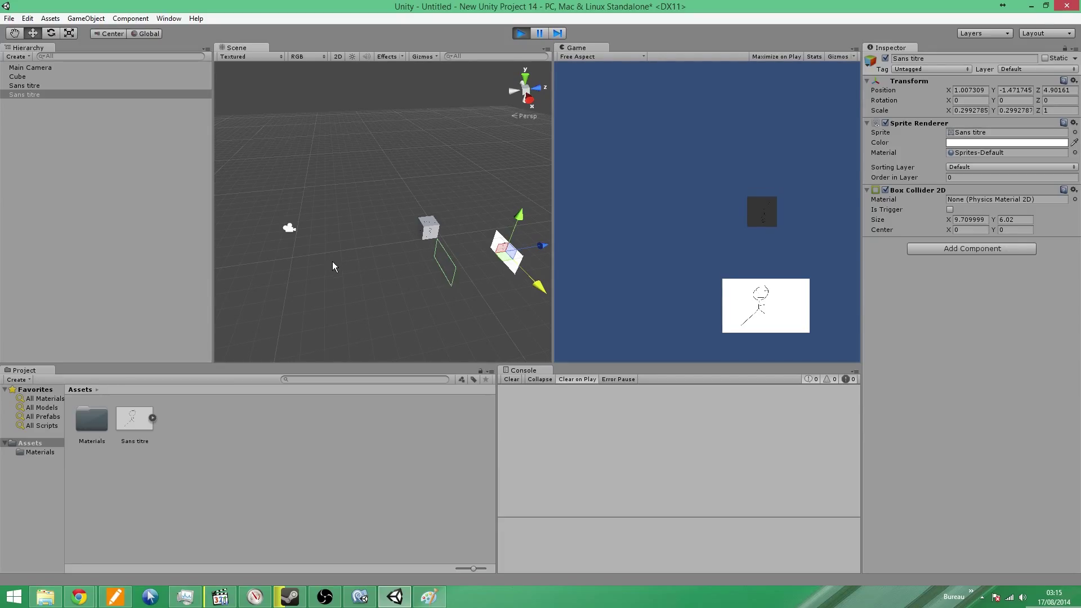
left_click(519, 34)
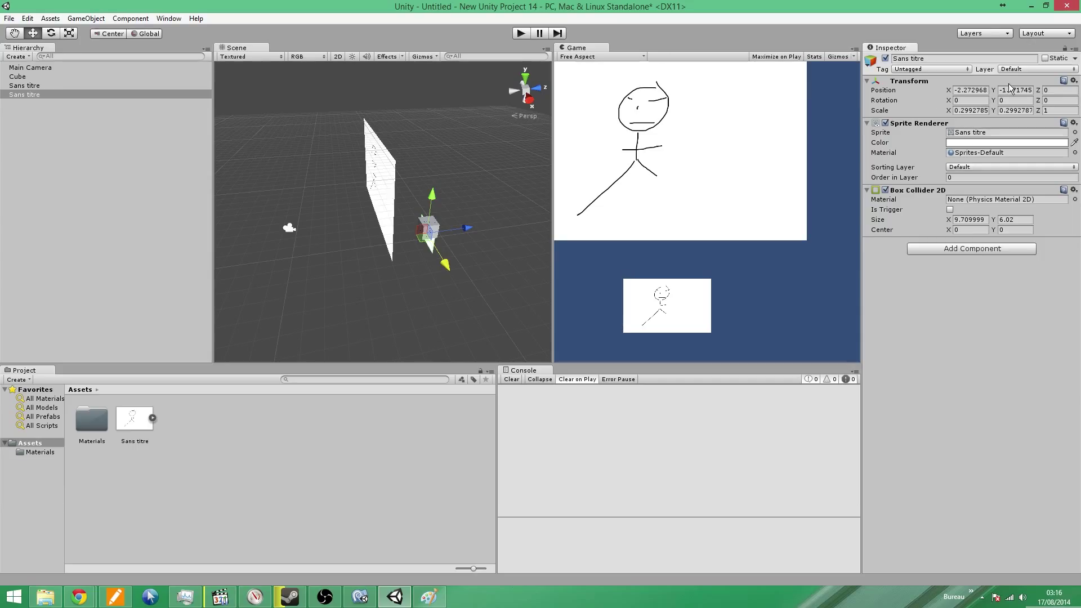
Look through the small sprite's layer choices and view the project's Physics 2D settings with the Layer Collision Matrix
left_click(1030, 69)
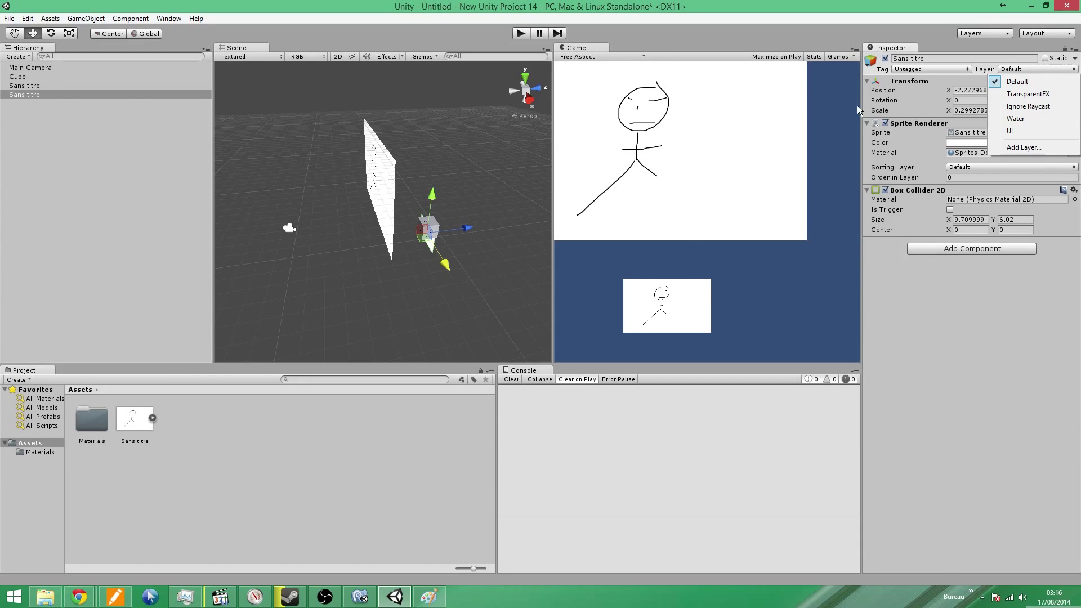
left_click(28, 18)
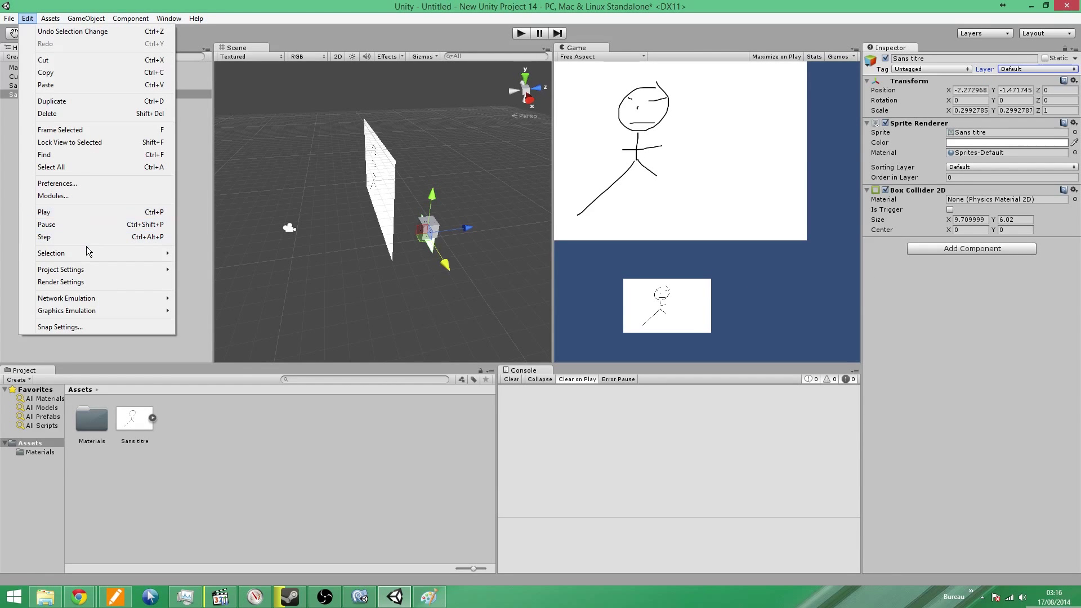
mouse_move(98, 268)
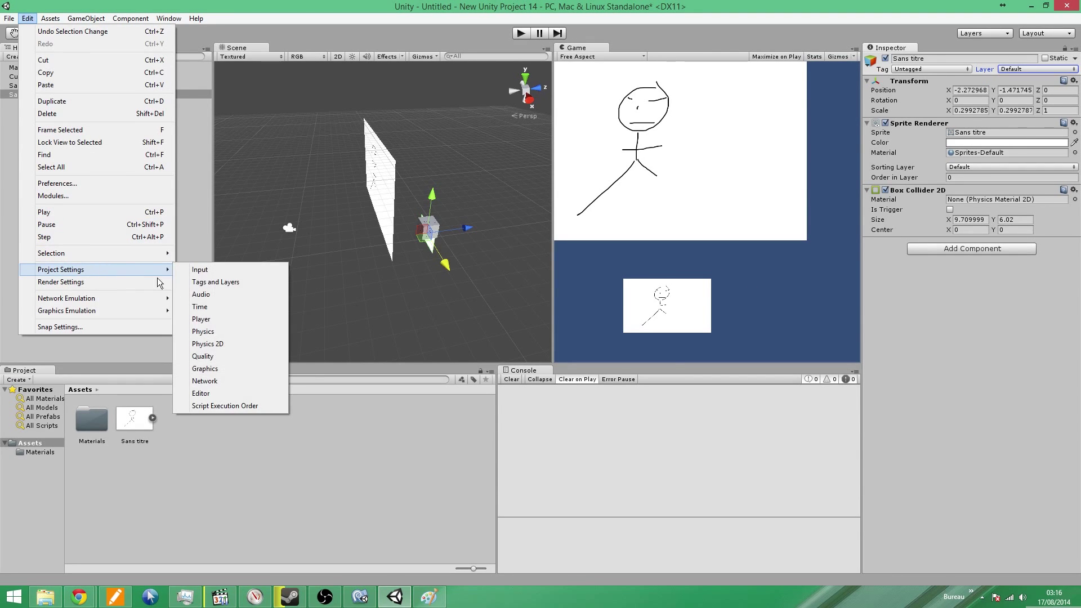
left_click(258, 339)
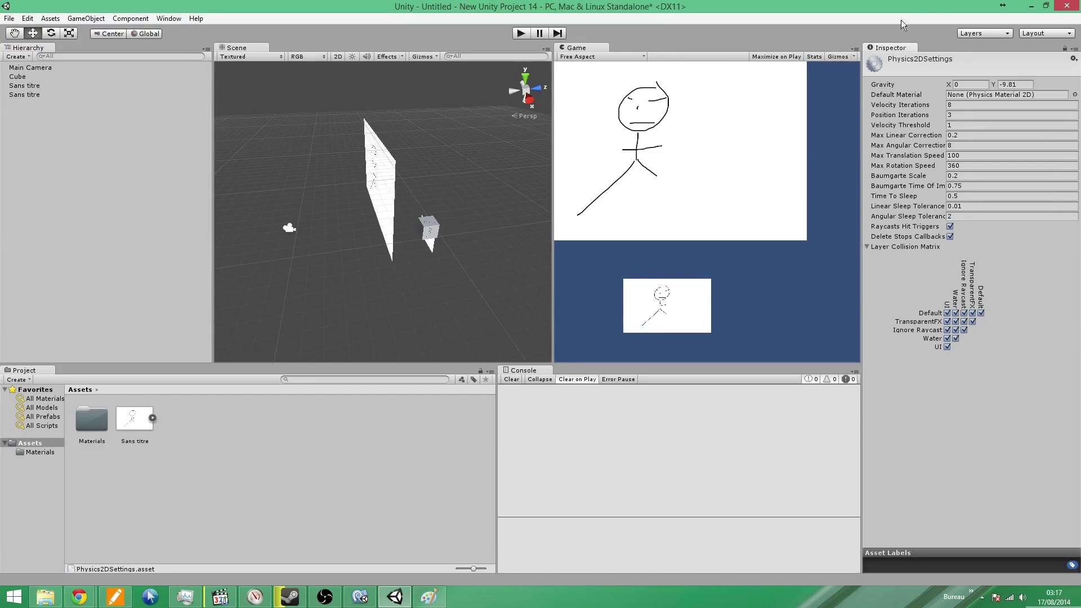
Remove the Box Collider 2D component from the large sprite
left_click(377, 174)
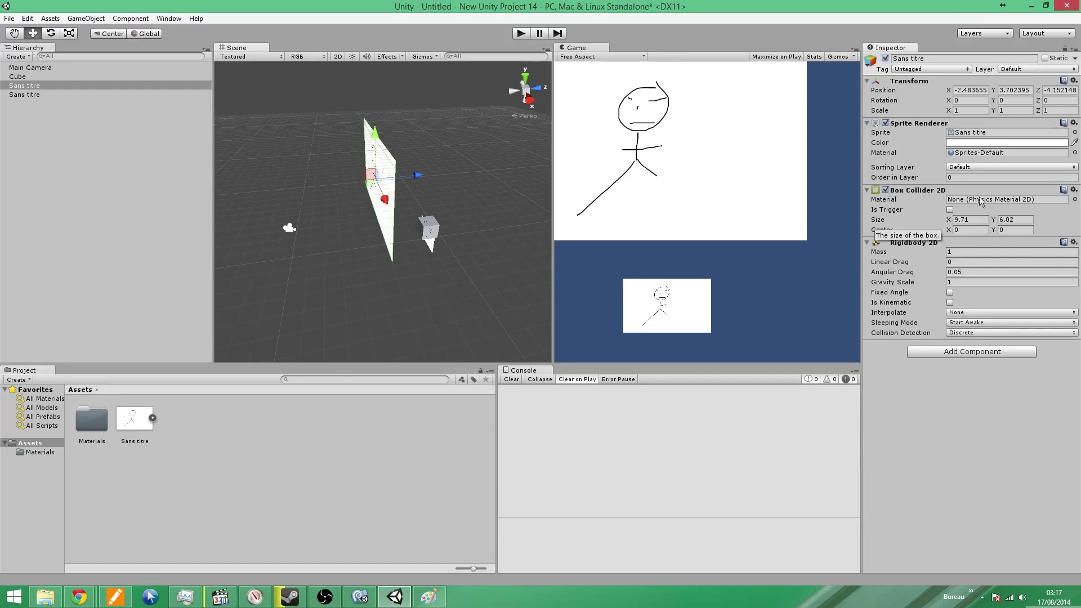
left_click(1076, 191)
left_click(1074, 191)
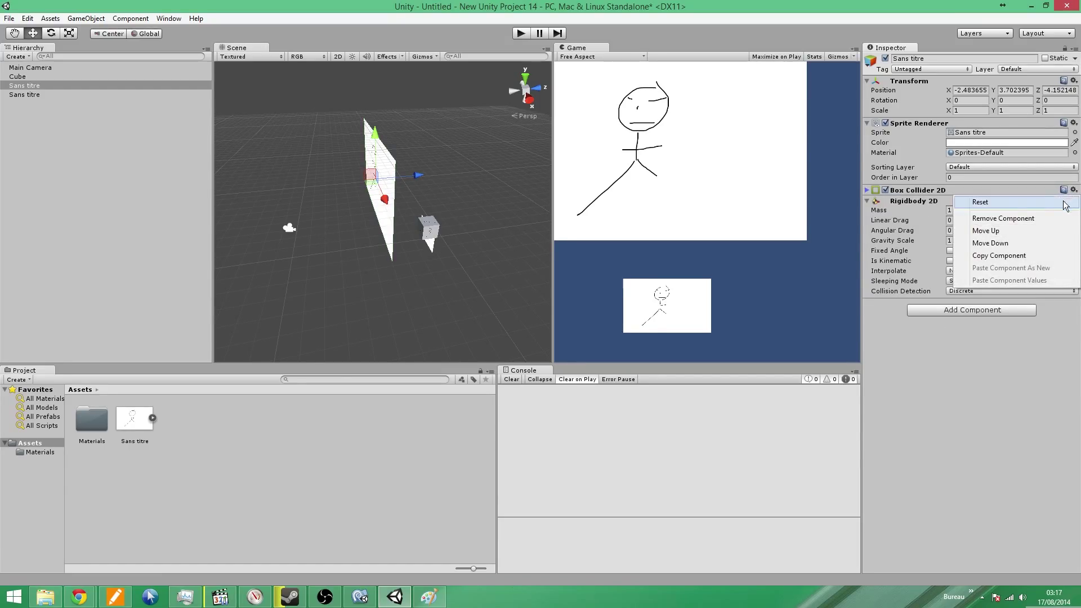
left_click(1037, 213)
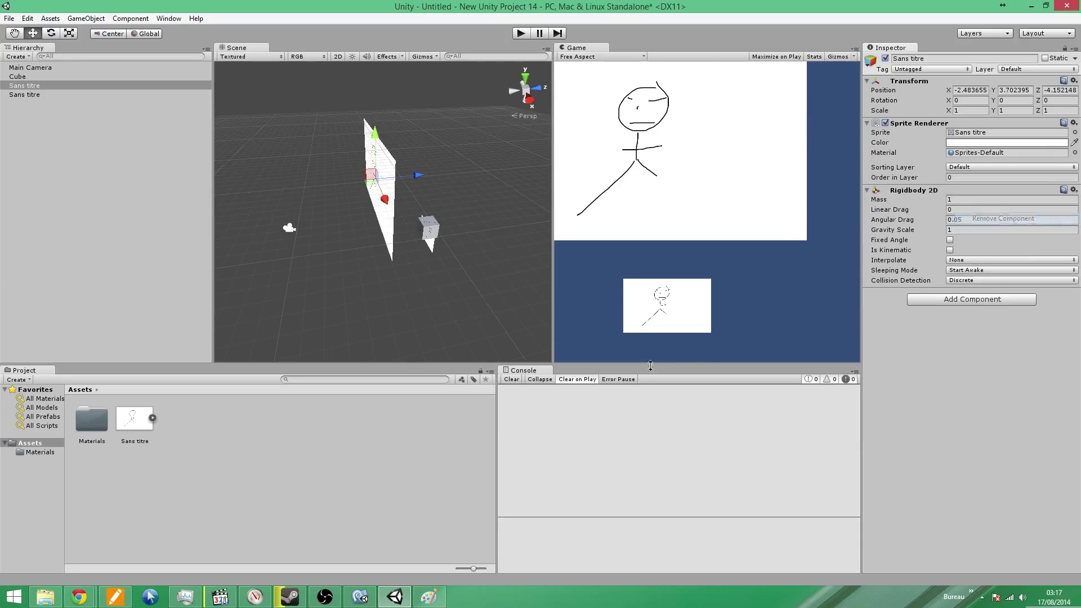
Try to add a 3D Box Collider to the large sprite alongside its Rigidbody 2D
left_click(960, 305)
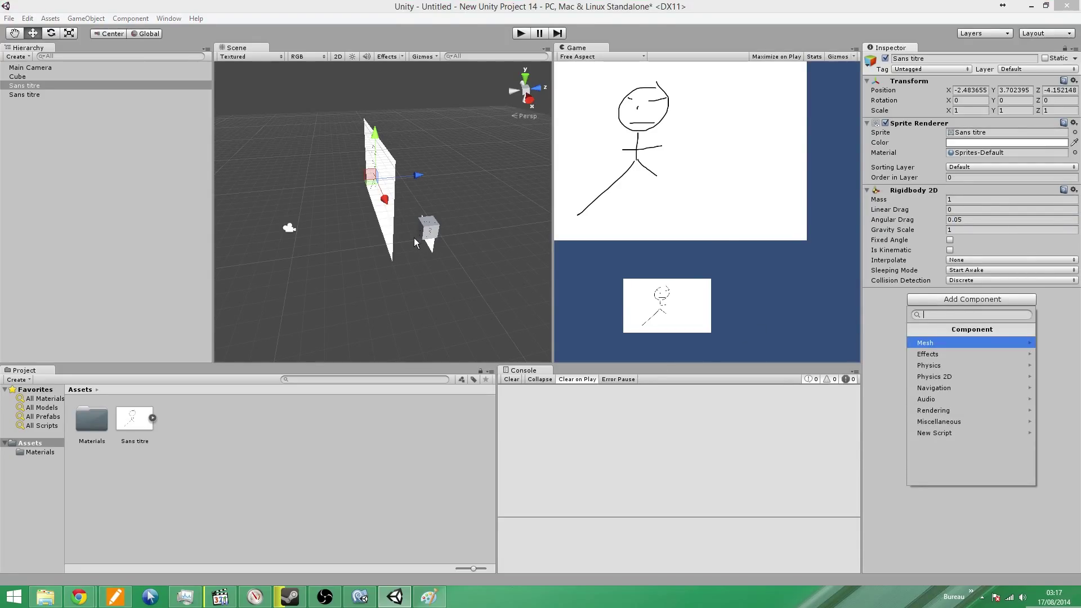
left_click(934, 376)
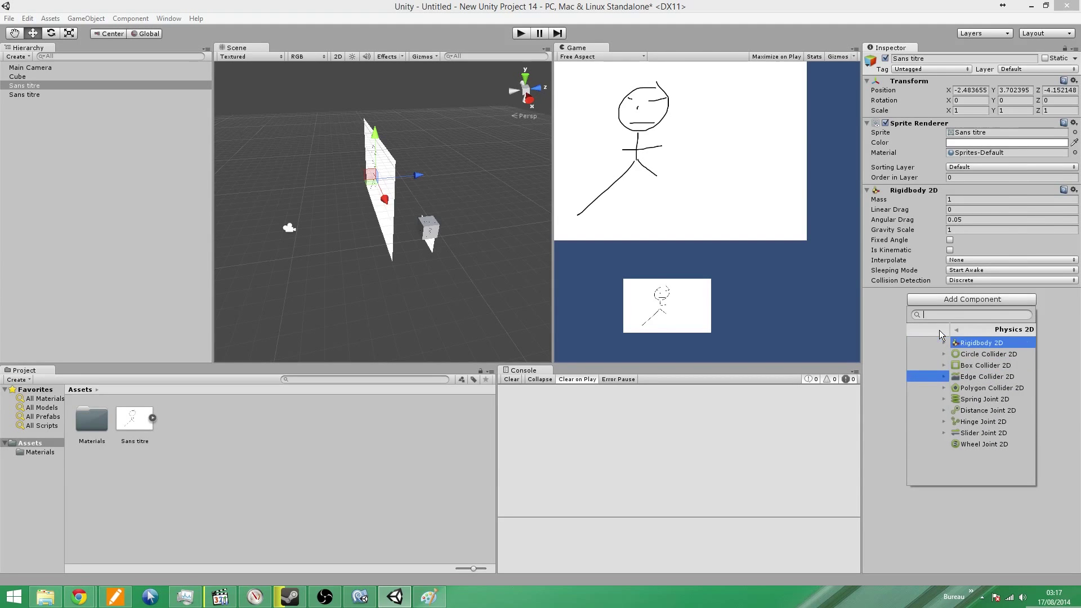
left_click(939, 330)
left_click(940, 363)
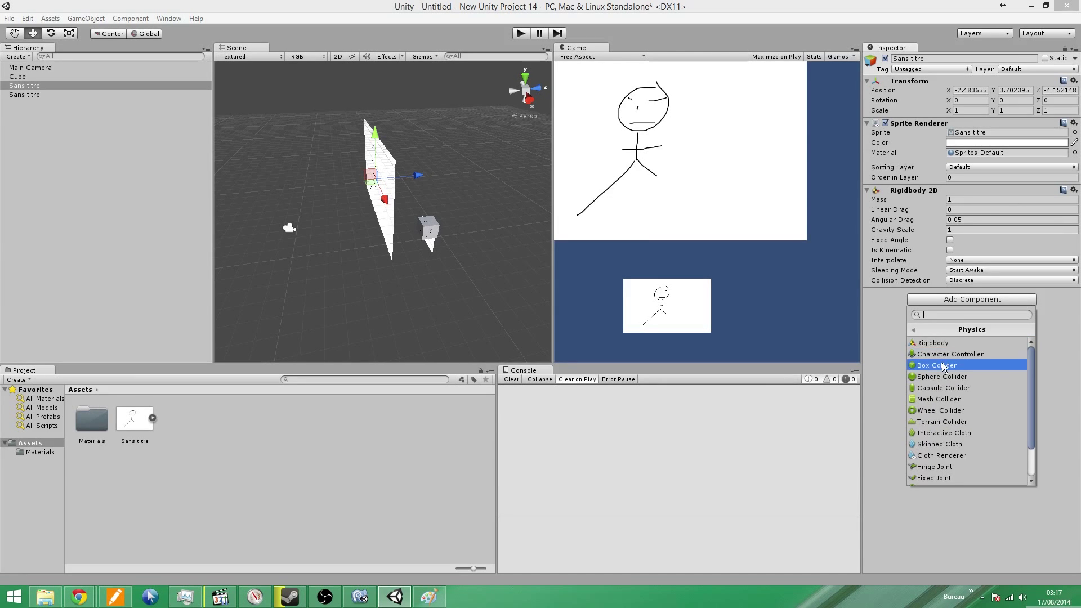
left_click(937, 365)
left_click(616, 321)
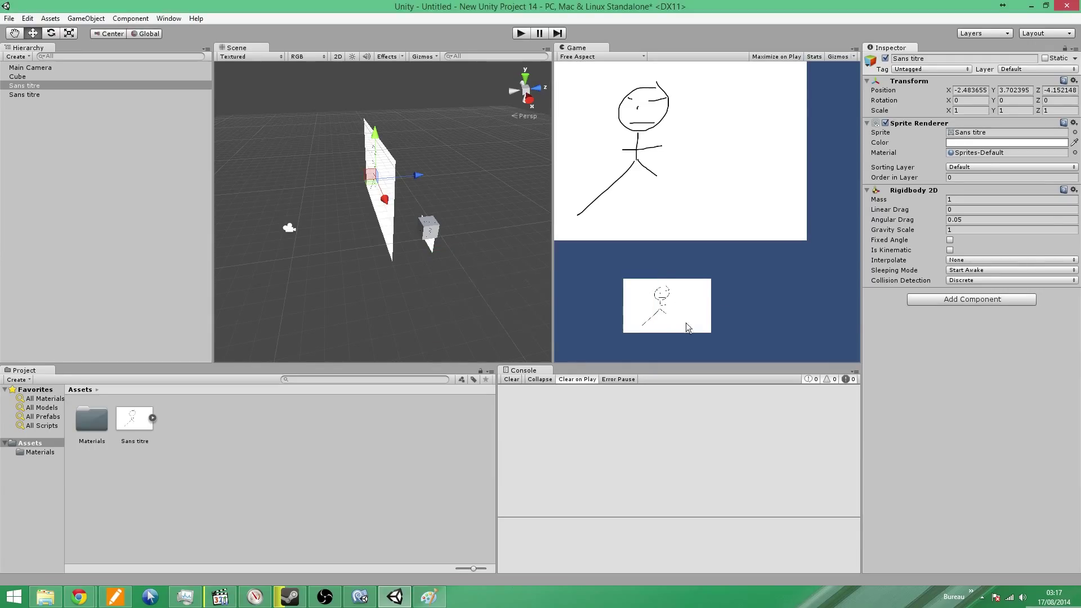
Replace the large sprite's Rigidbody 2D with a 3D Box Collider
left_click(1074, 191)
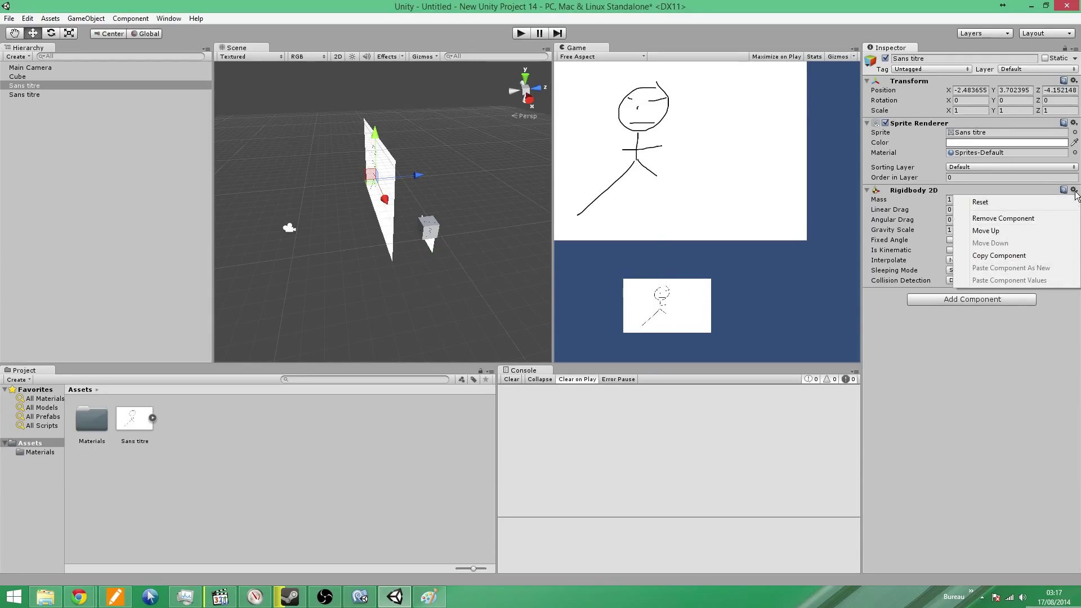
left_click(1033, 218)
left_click(988, 196)
left_click(940, 264)
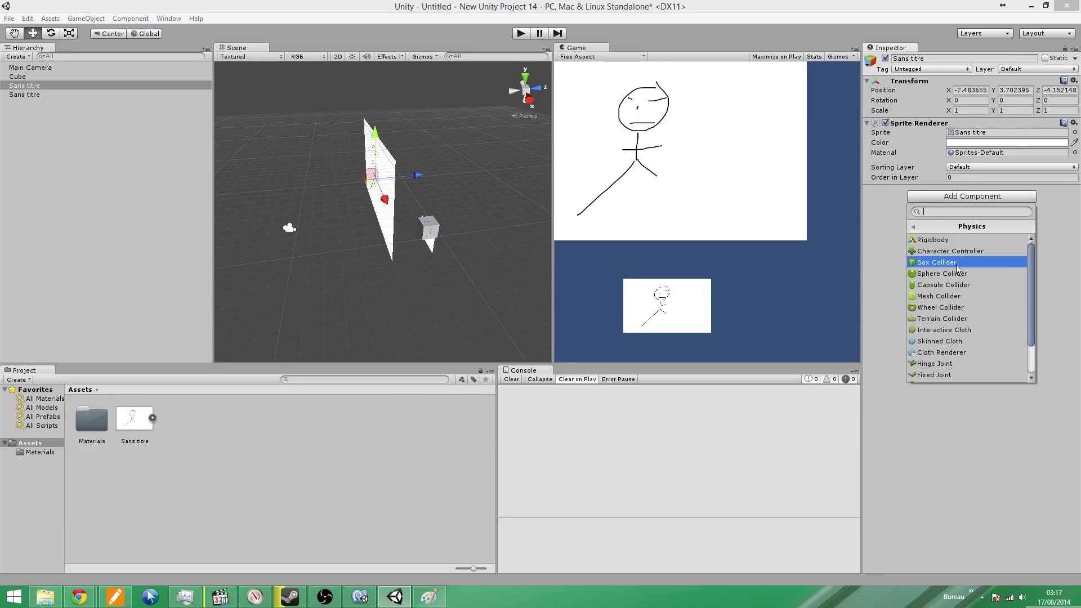
left_click(937, 262)
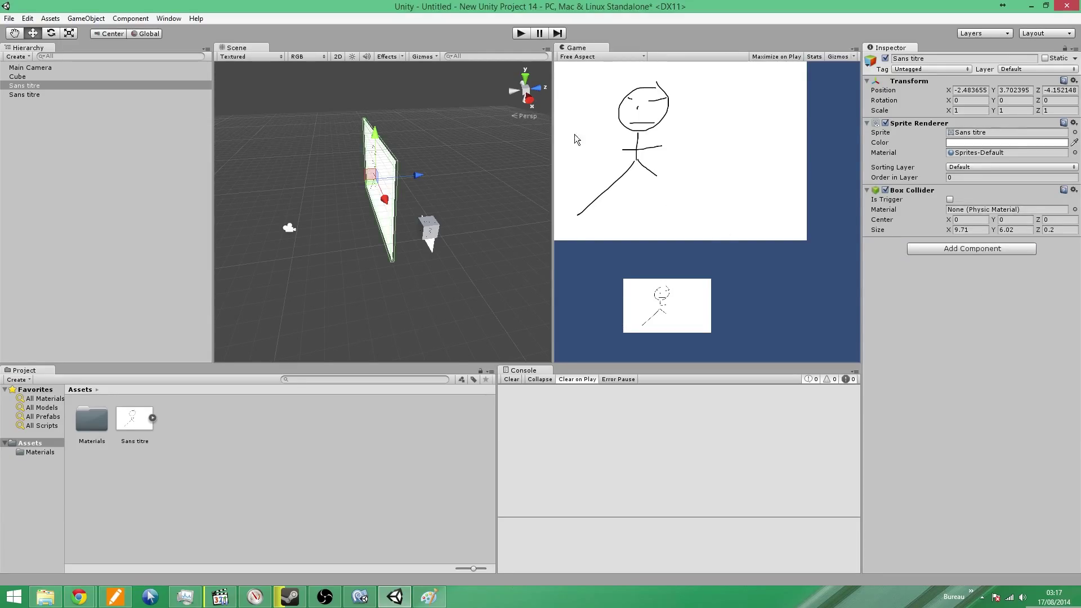
Add a 3D Rigidbody to the large sprite and test it in a short run
left_click(950, 249)
left_click(930, 316)
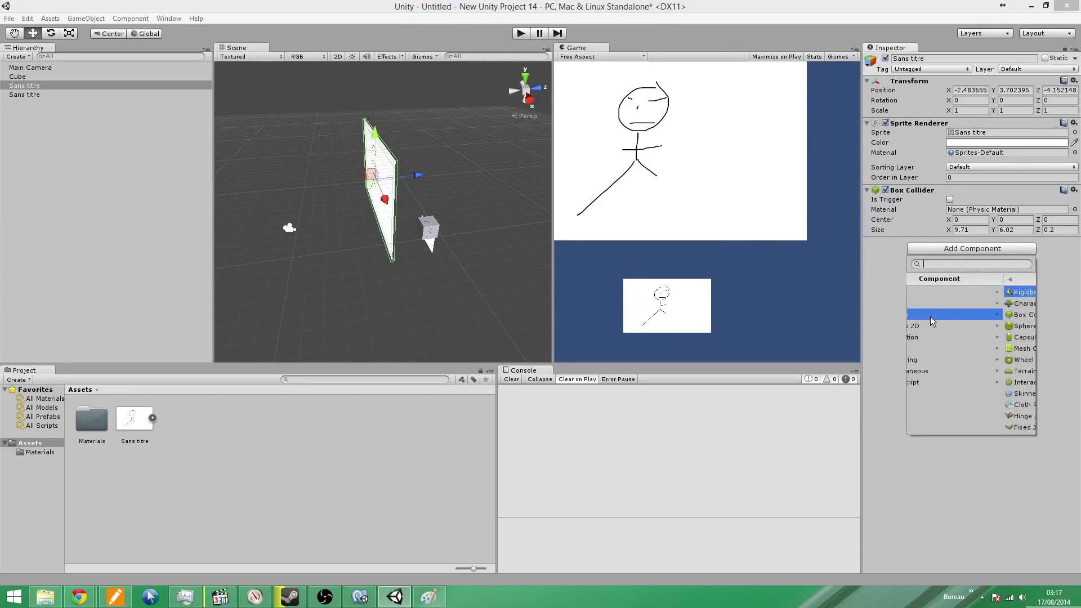
left_click(941, 294)
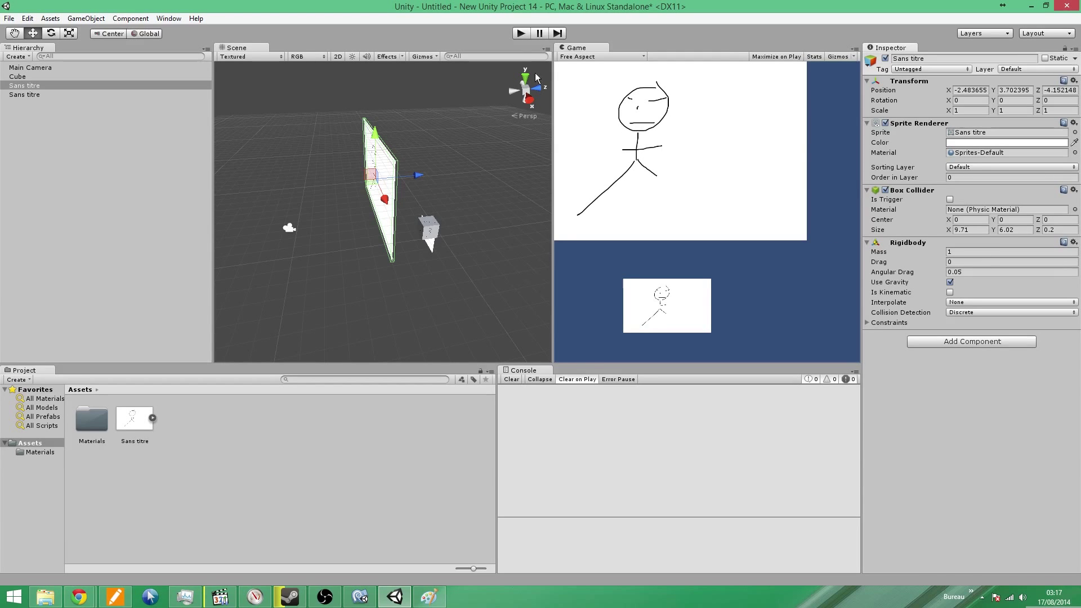
left_click(519, 34)
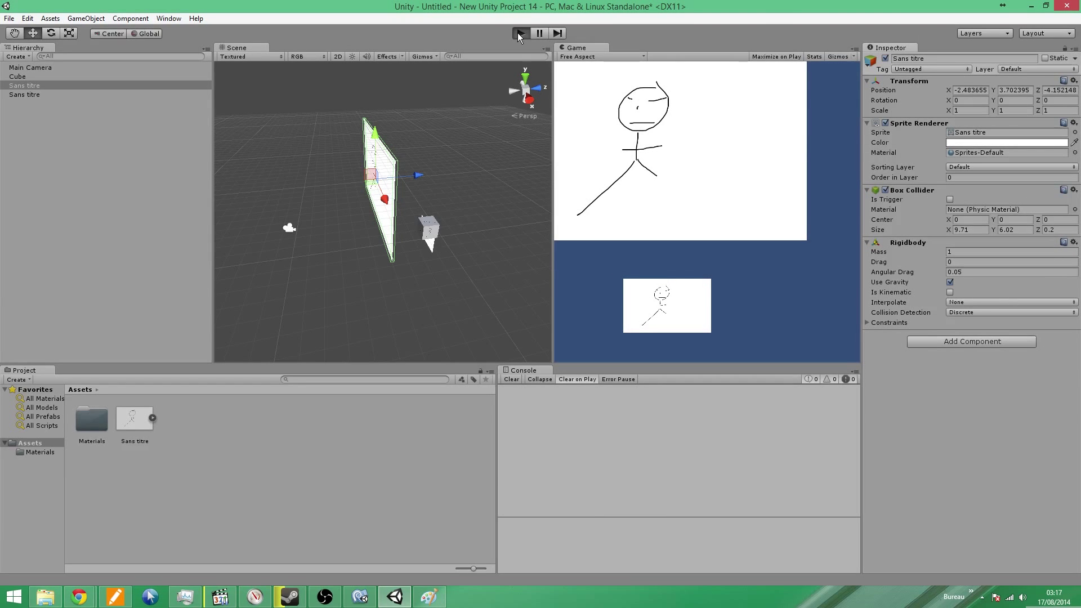
left_click(519, 33)
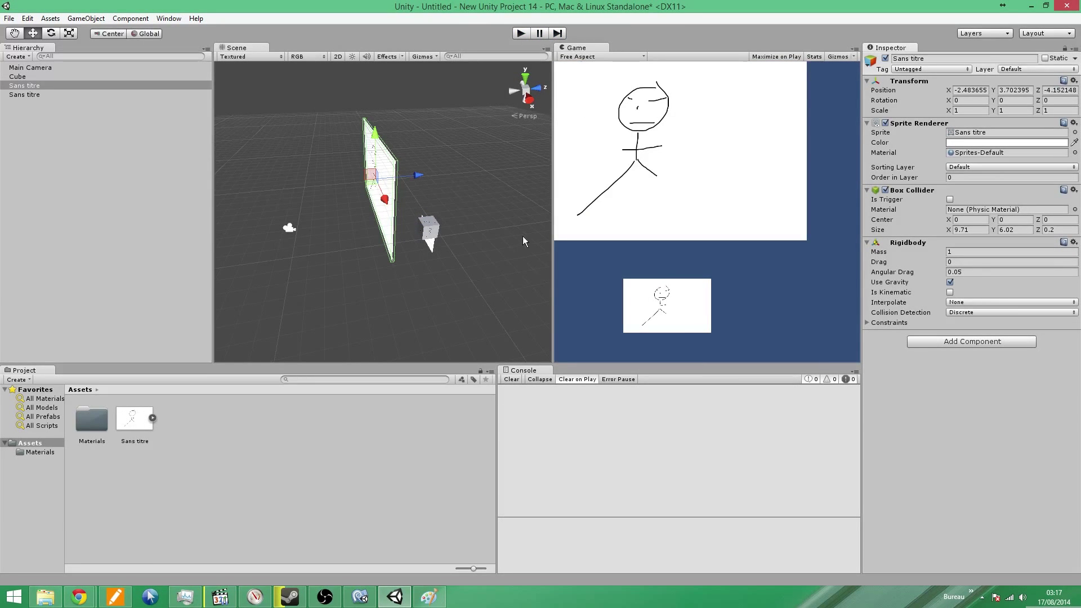
Shift the large sprite away from the camera to about Z 1.51 and the cube toward it to about Z -3.48
left_click_drag(418, 174, 374, 184)
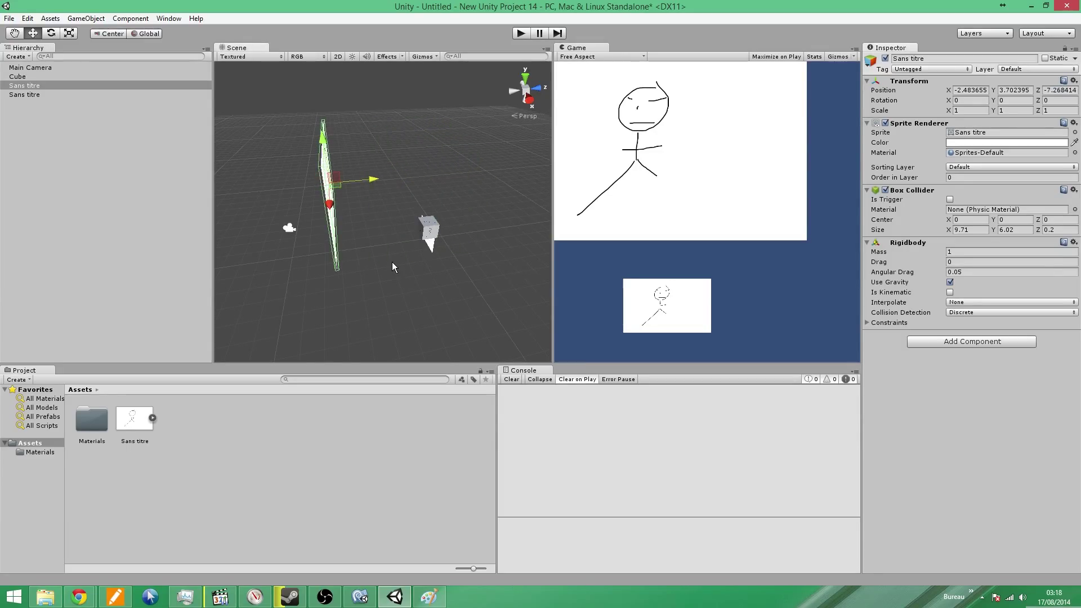
left_click_drag(372, 179, 488, 186)
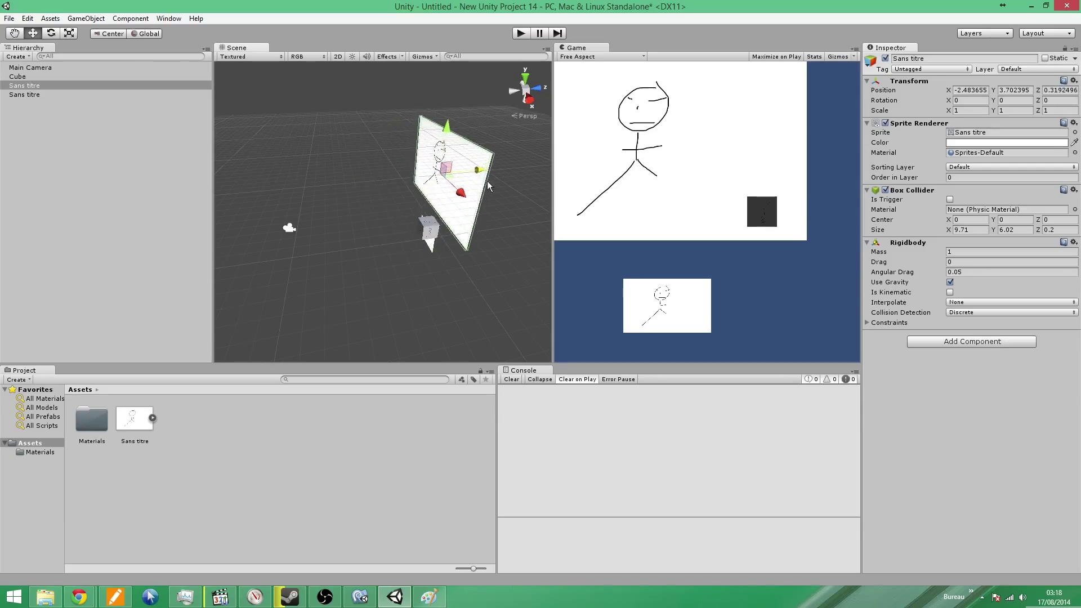
left_click(433, 226)
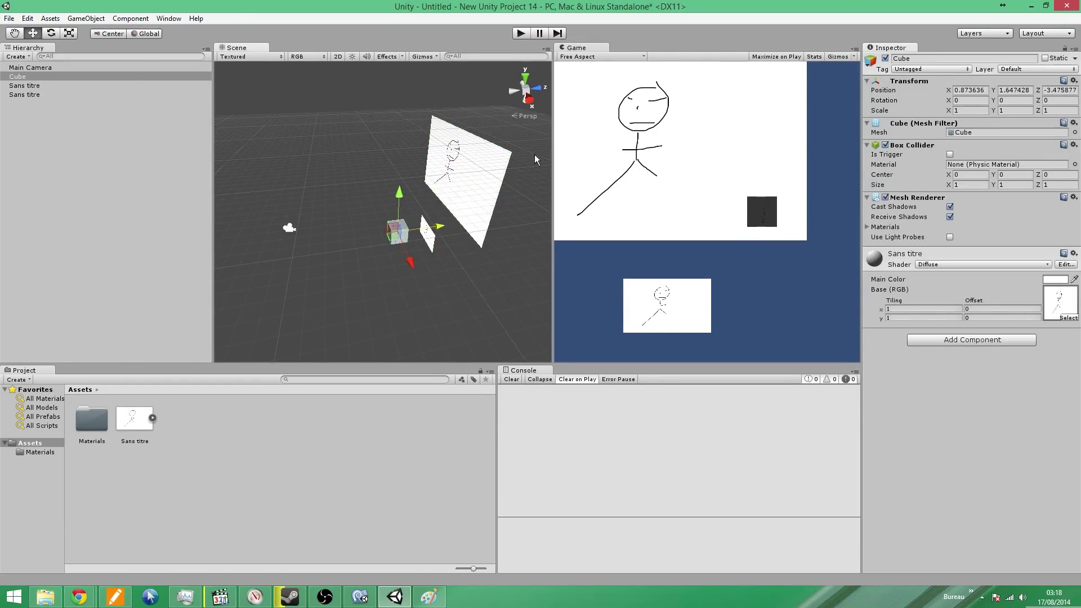
Raise the small sprite to about Y 4.70, in line with the large sprite
left_click(429, 250)
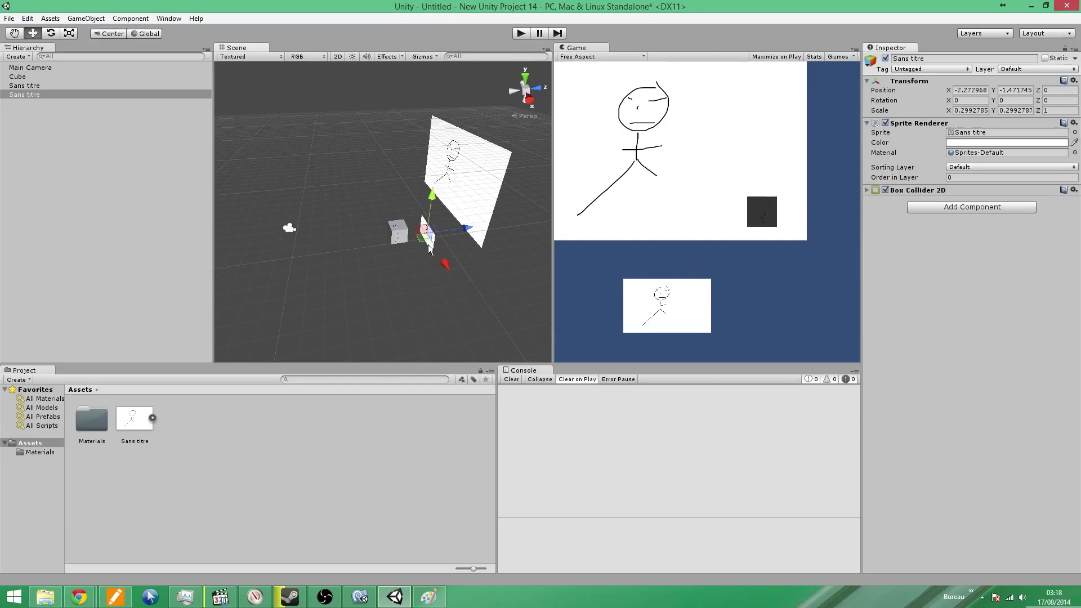
left_click(425, 210)
left_click(426, 238)
left_click_drag(431, 197, 391, 183)
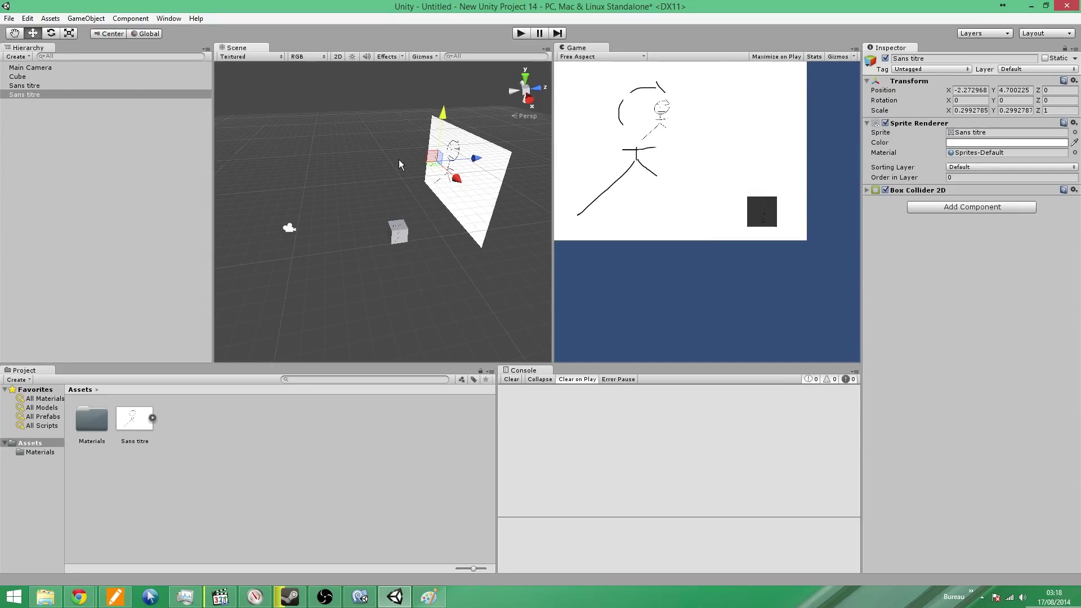
left_click(46, 202)
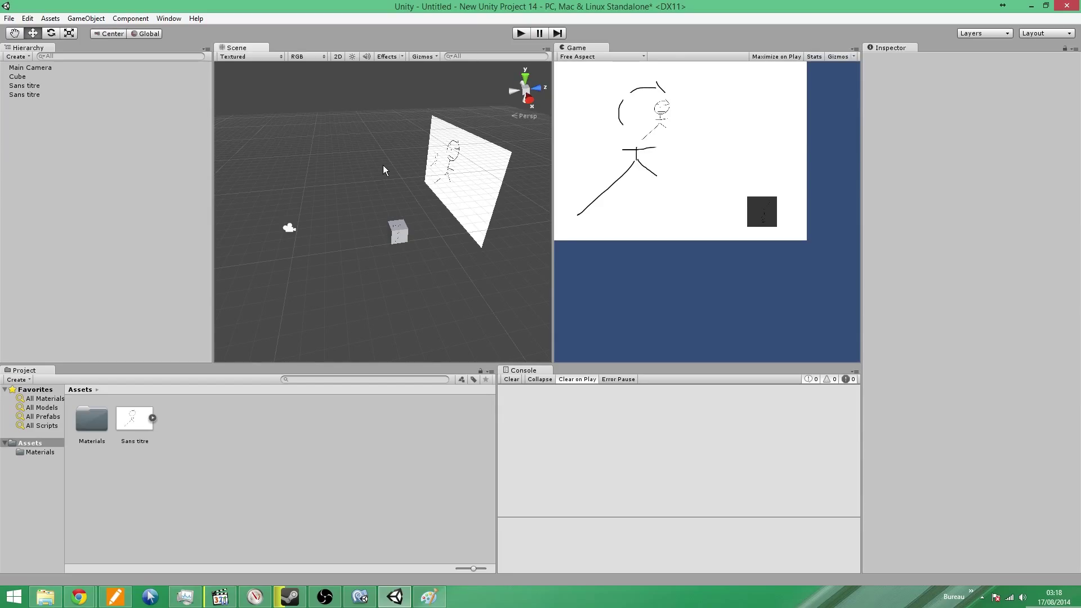
left_click(486, 164)
left_click(487, 166)
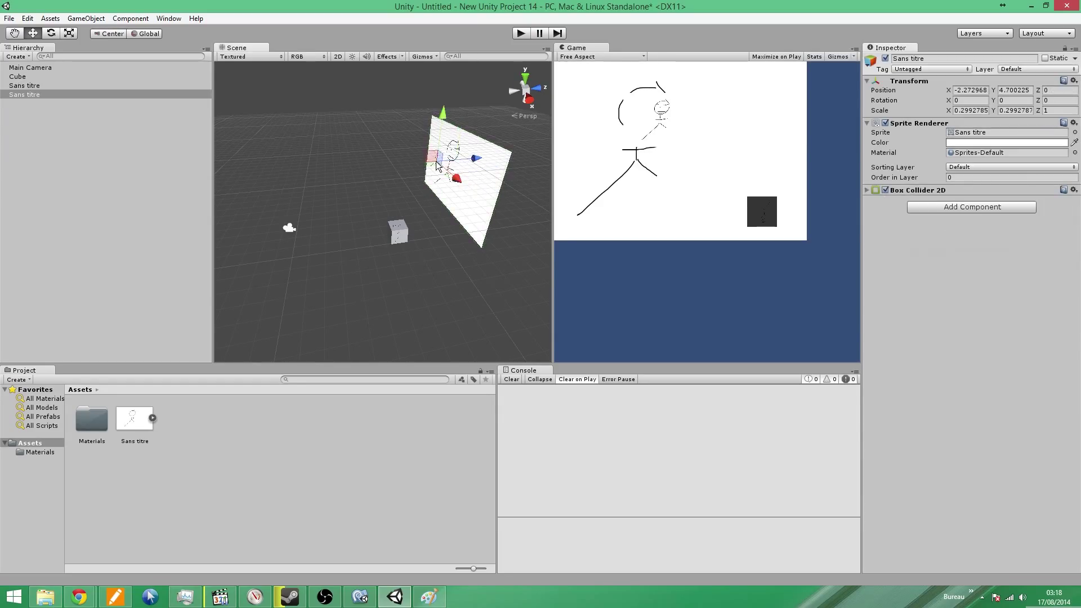
left_click(492, 189)
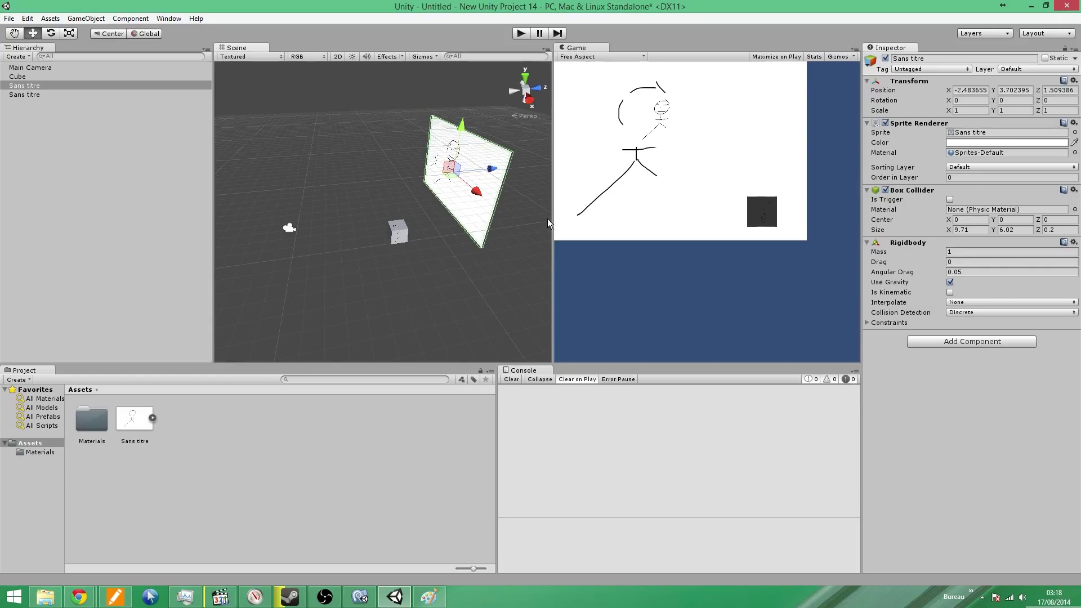
Move the small sprite toward the camera to about Z -3.20 and the large sprite to about X 1.55, Z 0.23
left_click(431, 162)
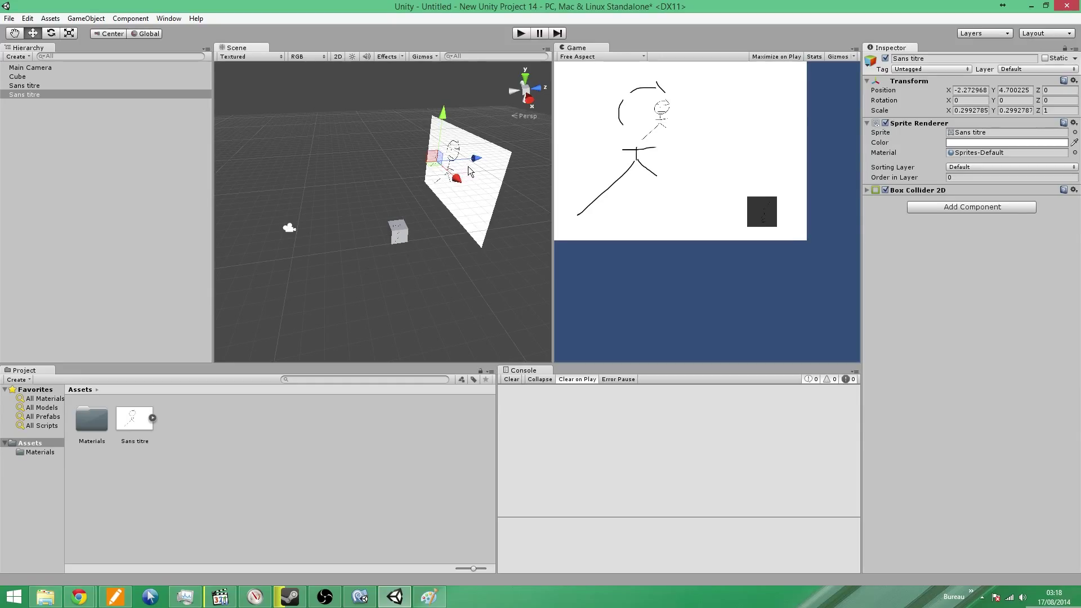
left_click_drag(474, 158, 429, 163)
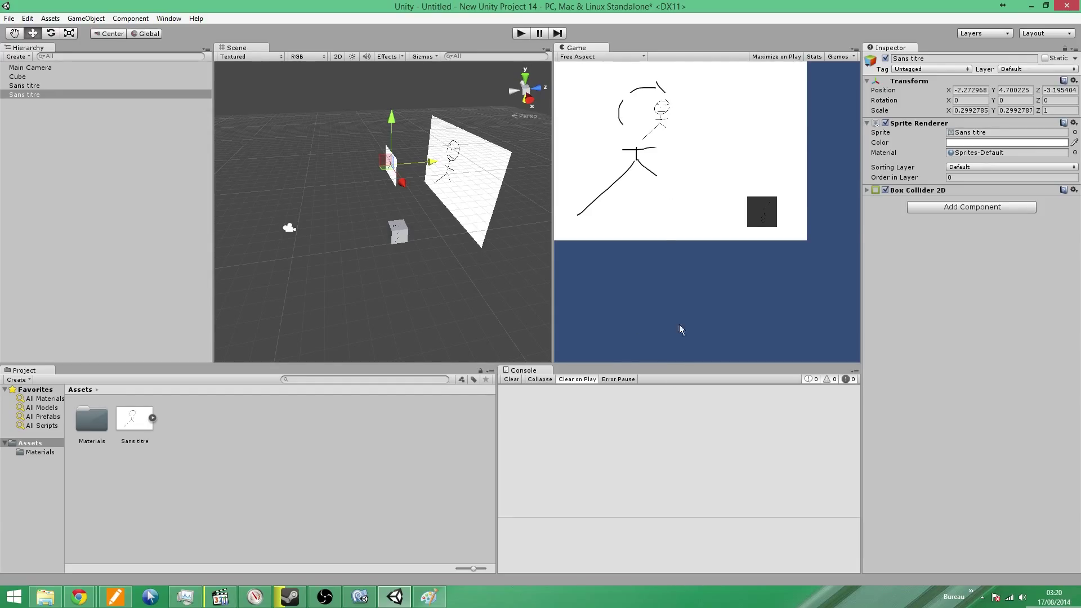
left_click(473, 218)
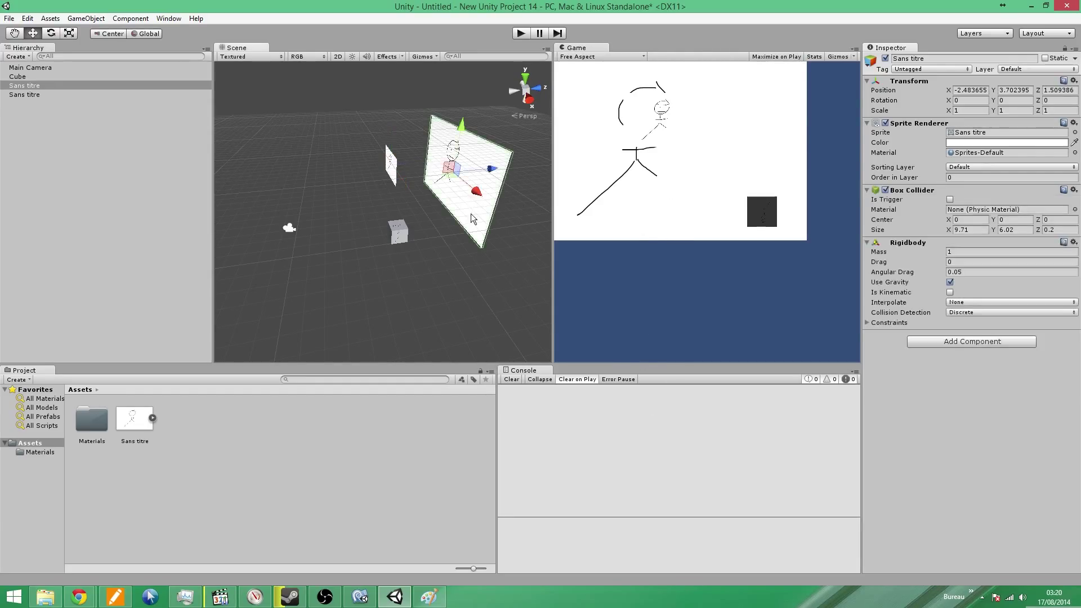
left_click_drag(471, 184, 482, 200)
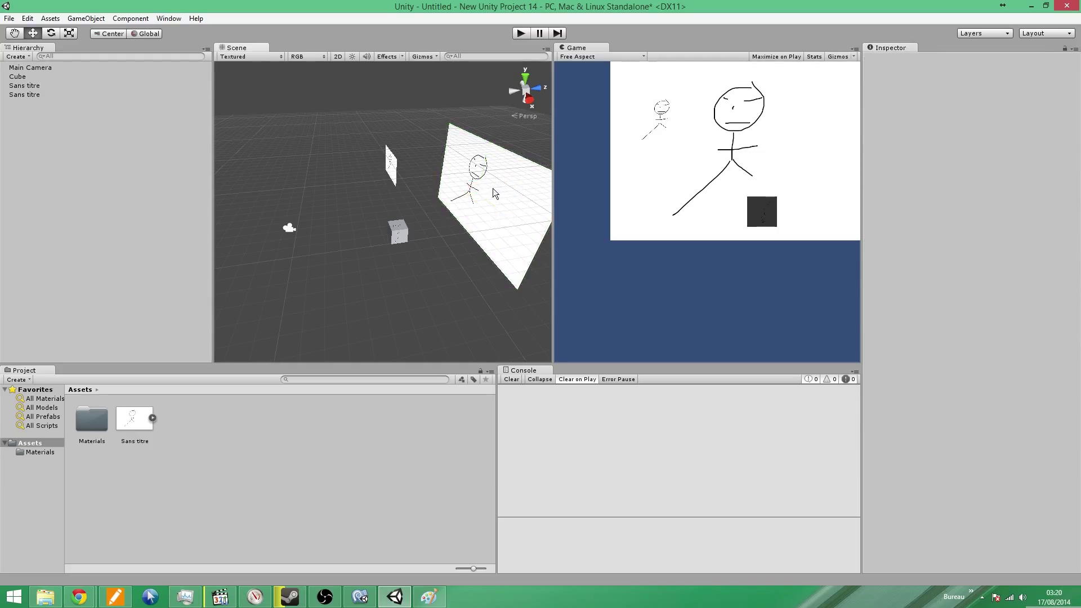
left_click_drag(502, 188, 485, 225)
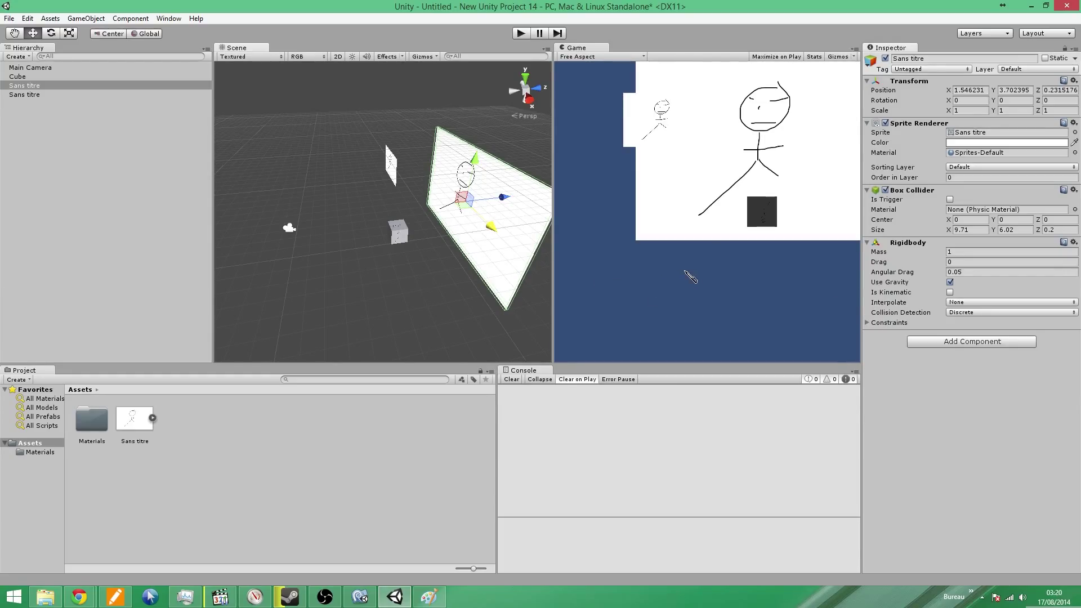
mouse_move(689, 290)
left_mouse_down()
mouse_move(721, 271)
mouse_move(716, 283)
mouse_move(722, 246)
left_mouse_up()
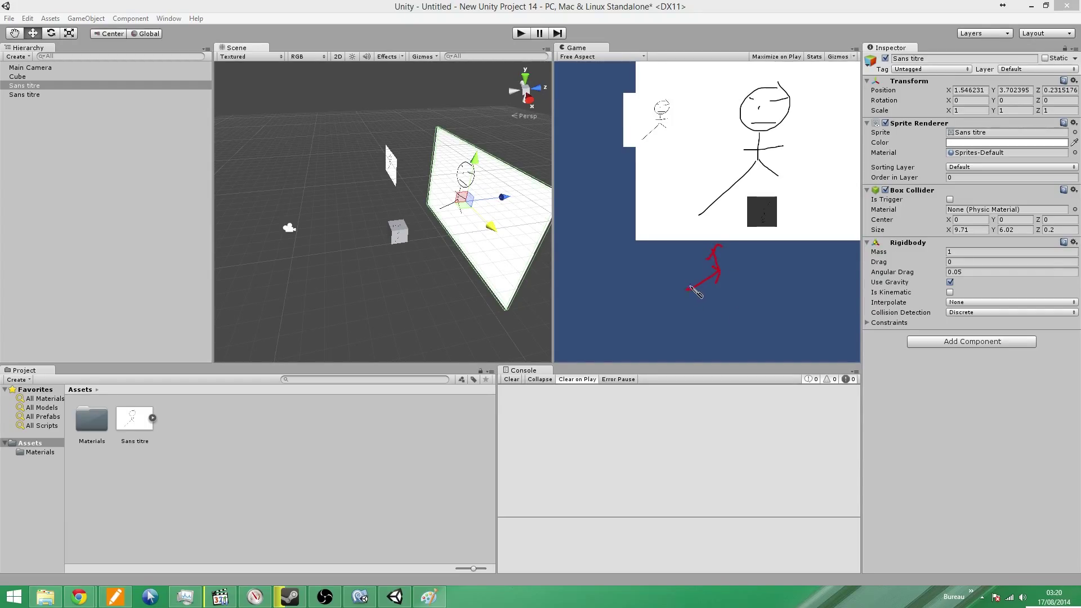
left_click_drag(689, 290, 711, 259)
key("Escape")
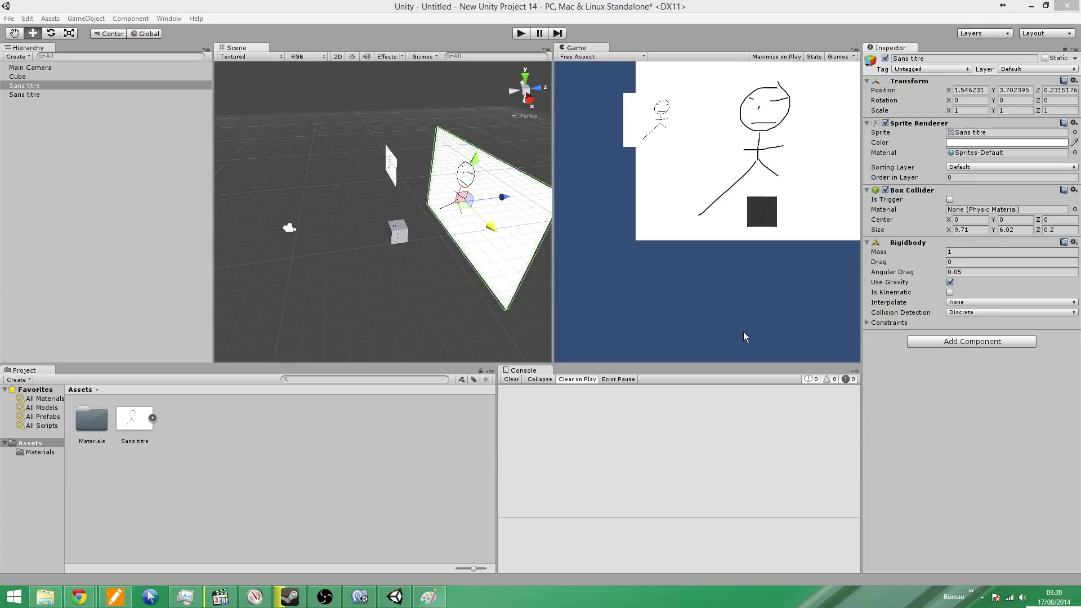